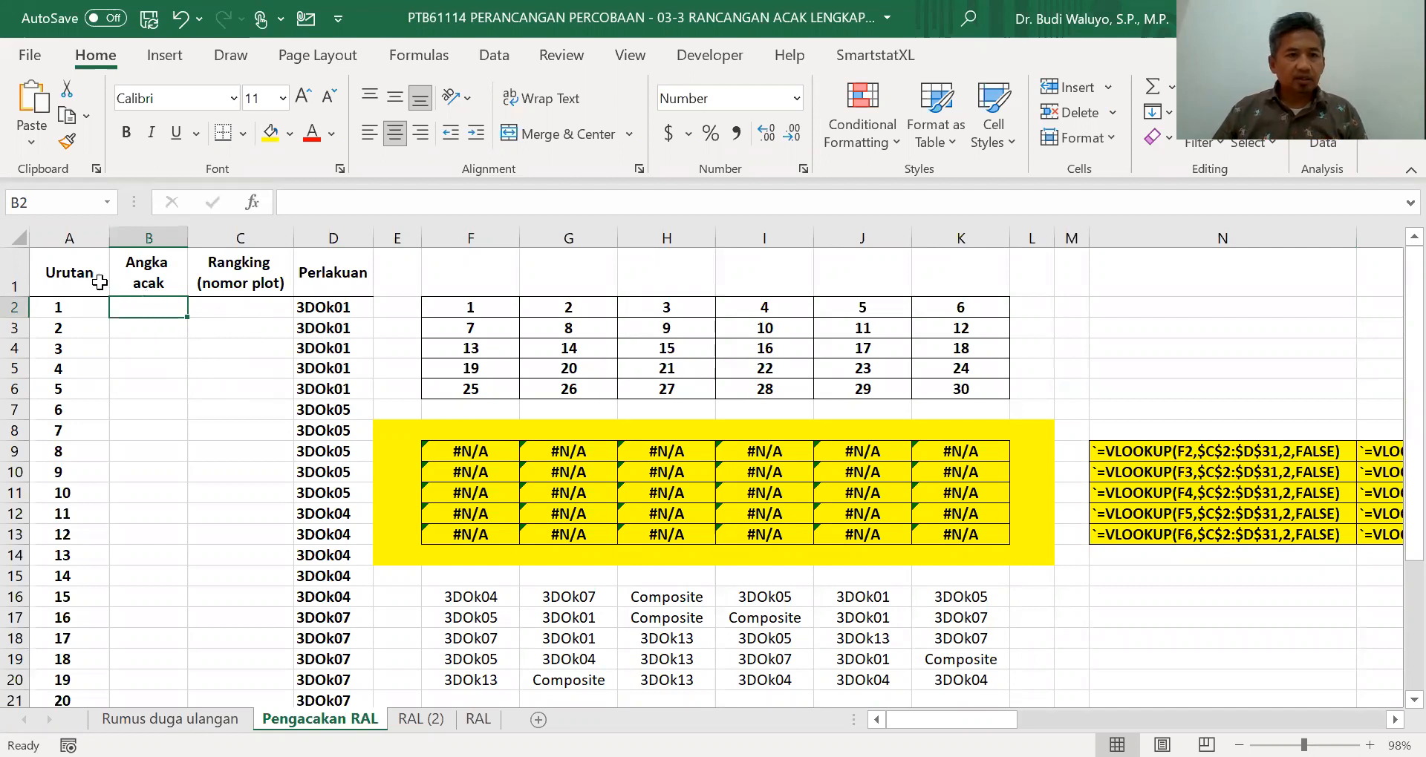
pyautogui.click(64, 304)
pyautogui.moveTo(63, 304); pyautogui.dragTo(70, 648)
pyautogui.scroll(4, 101, 499)
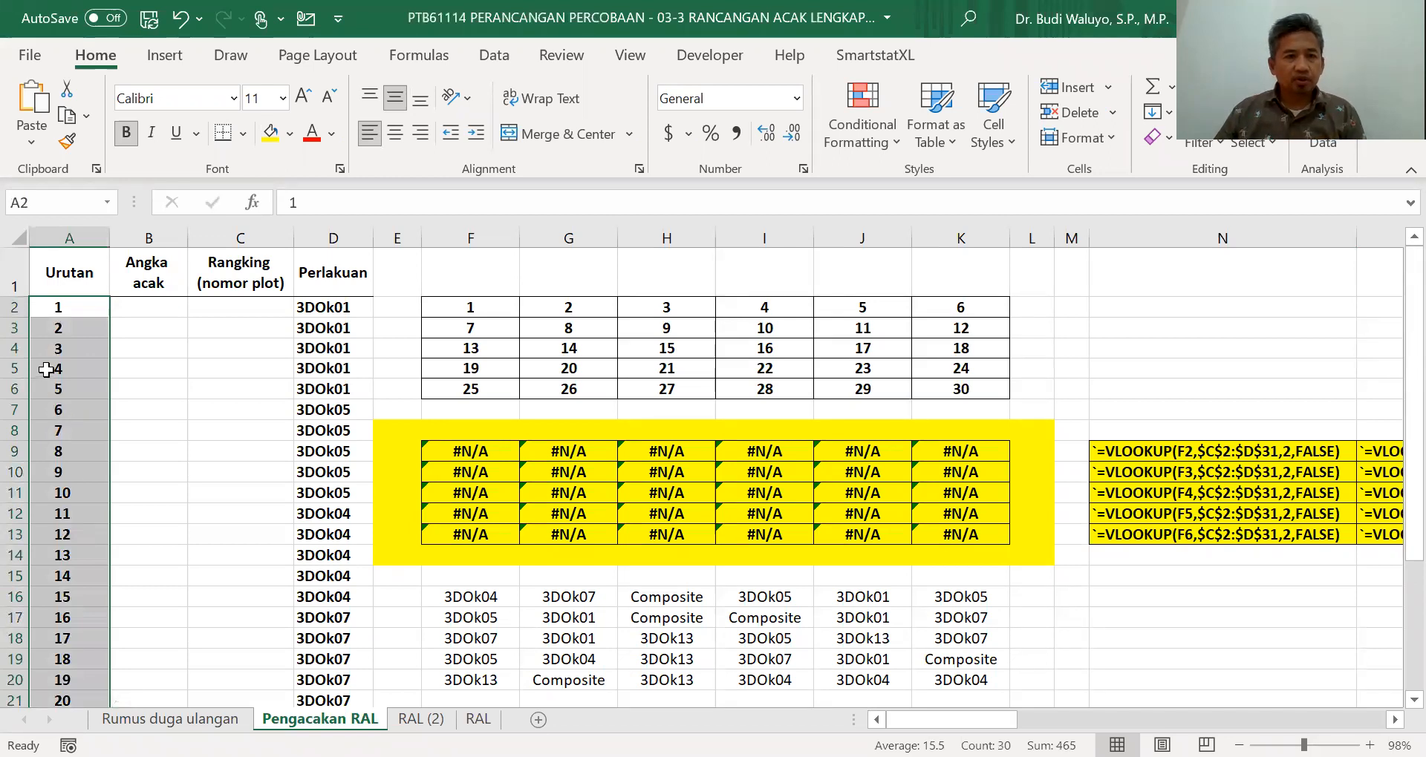
# Step: Enter the formula =RAND() in cell B2 to generate the first random number in the Angka acak column
pyautogui.click(127, 311)
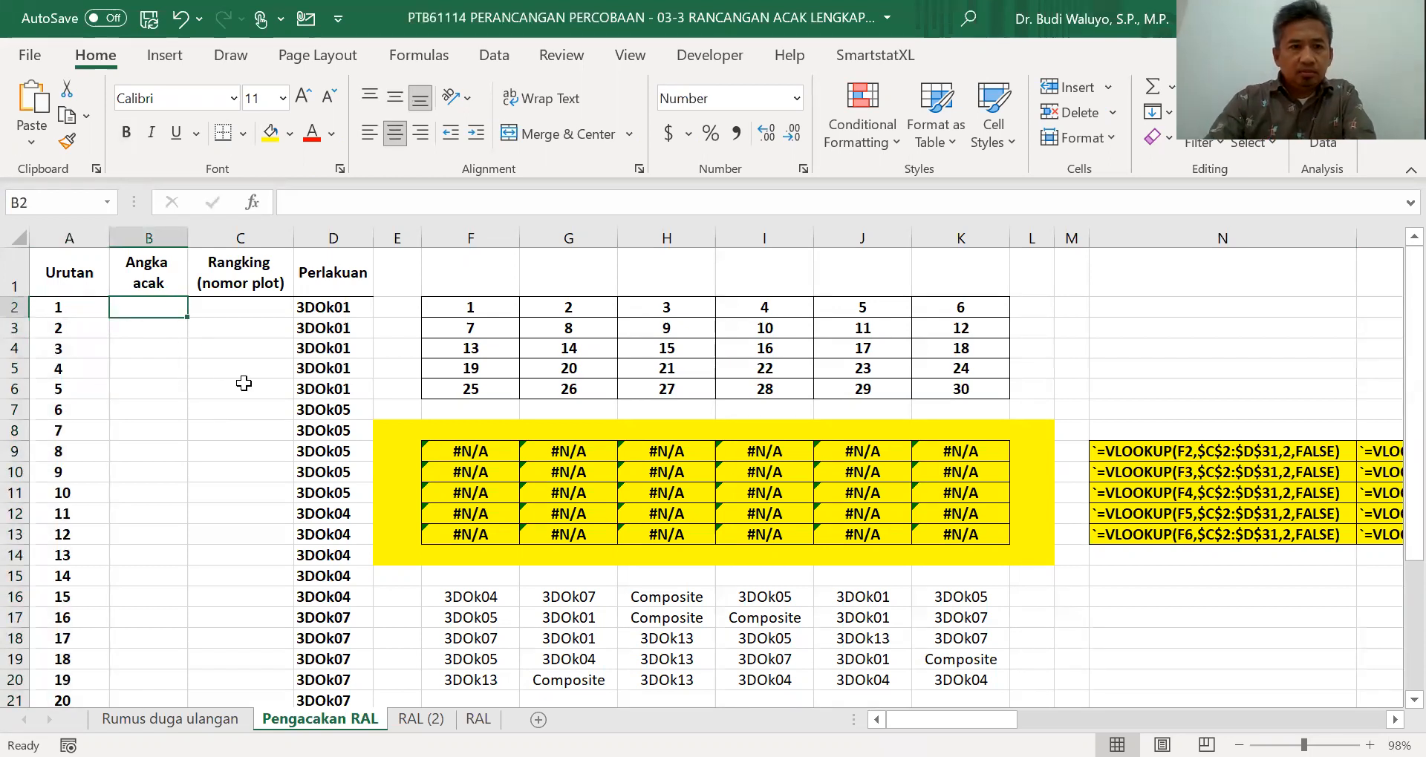
pyautogui.write('=')
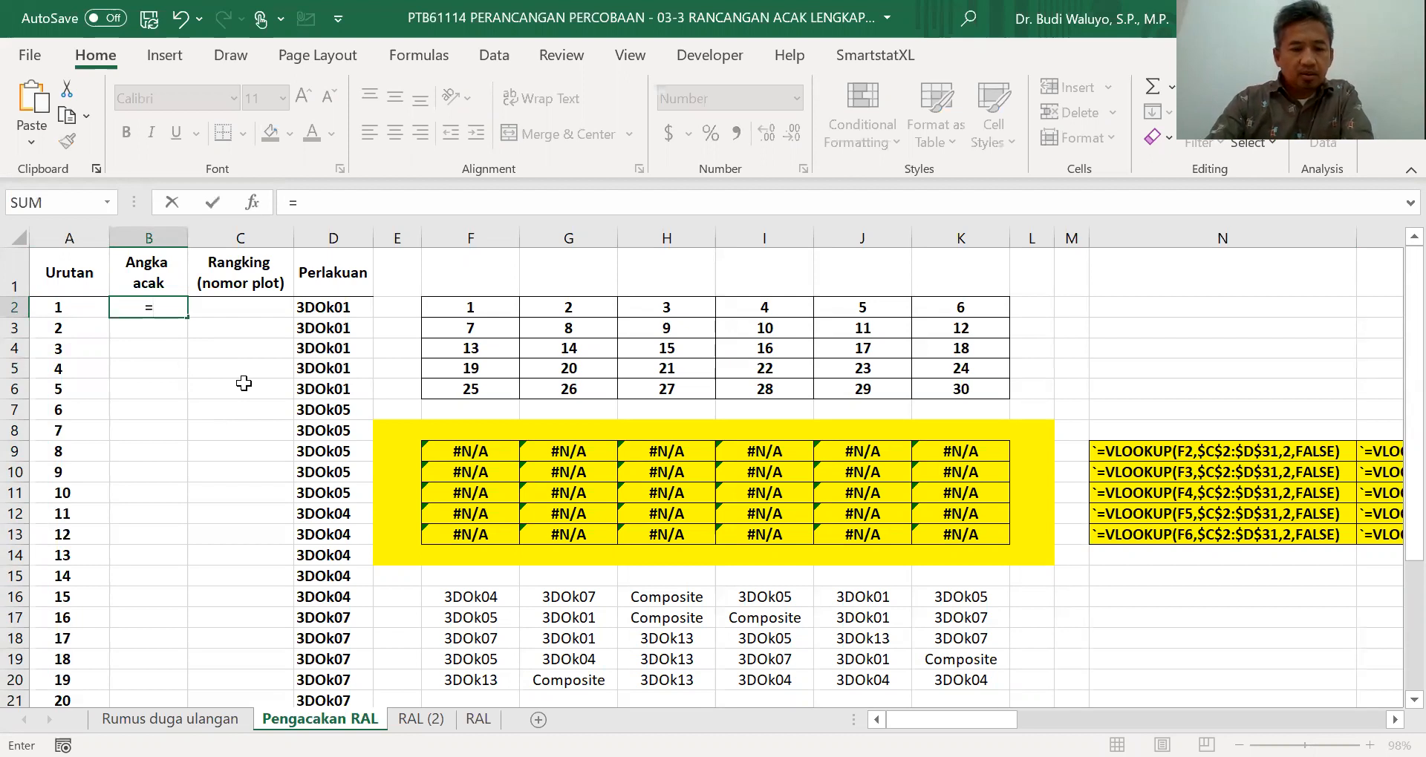
pyautogui.write('r')
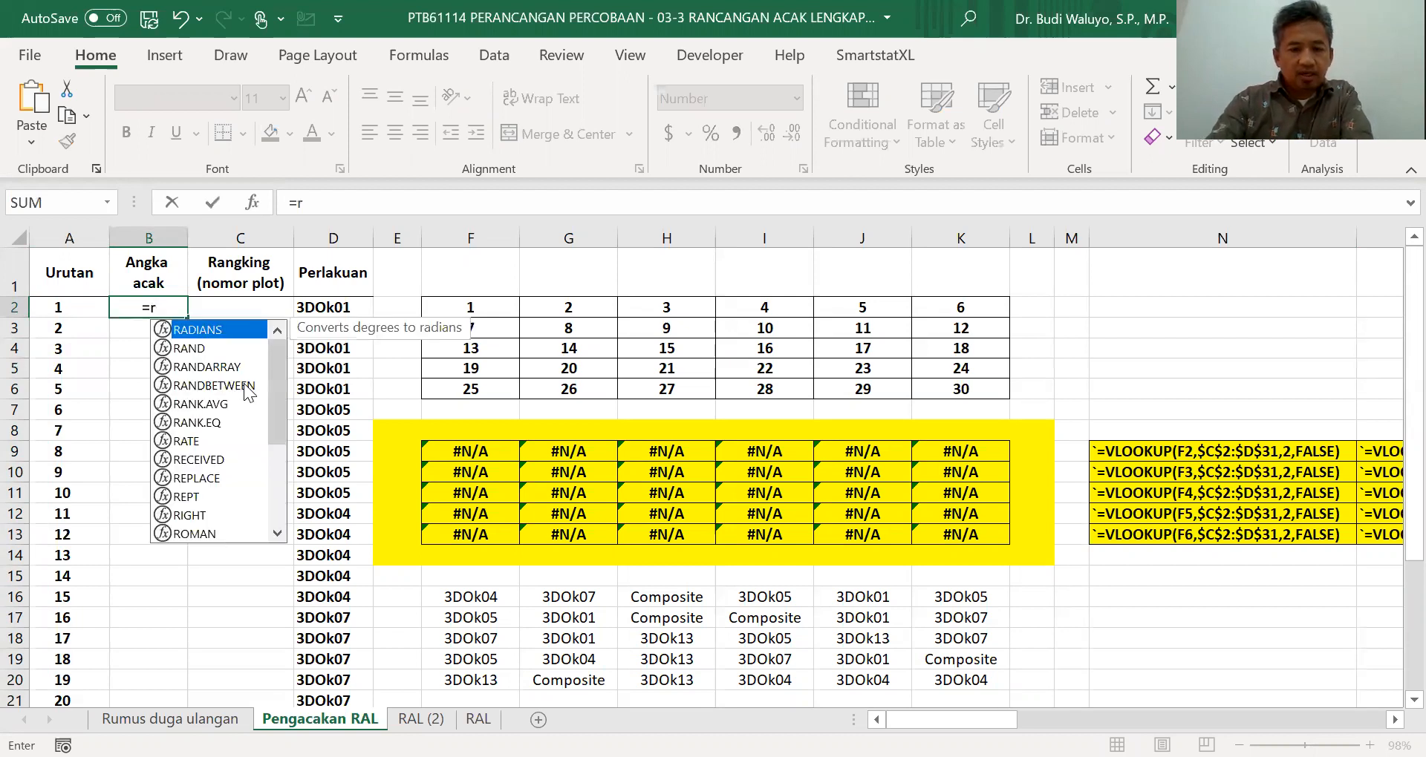
pyautogui.write('and(')
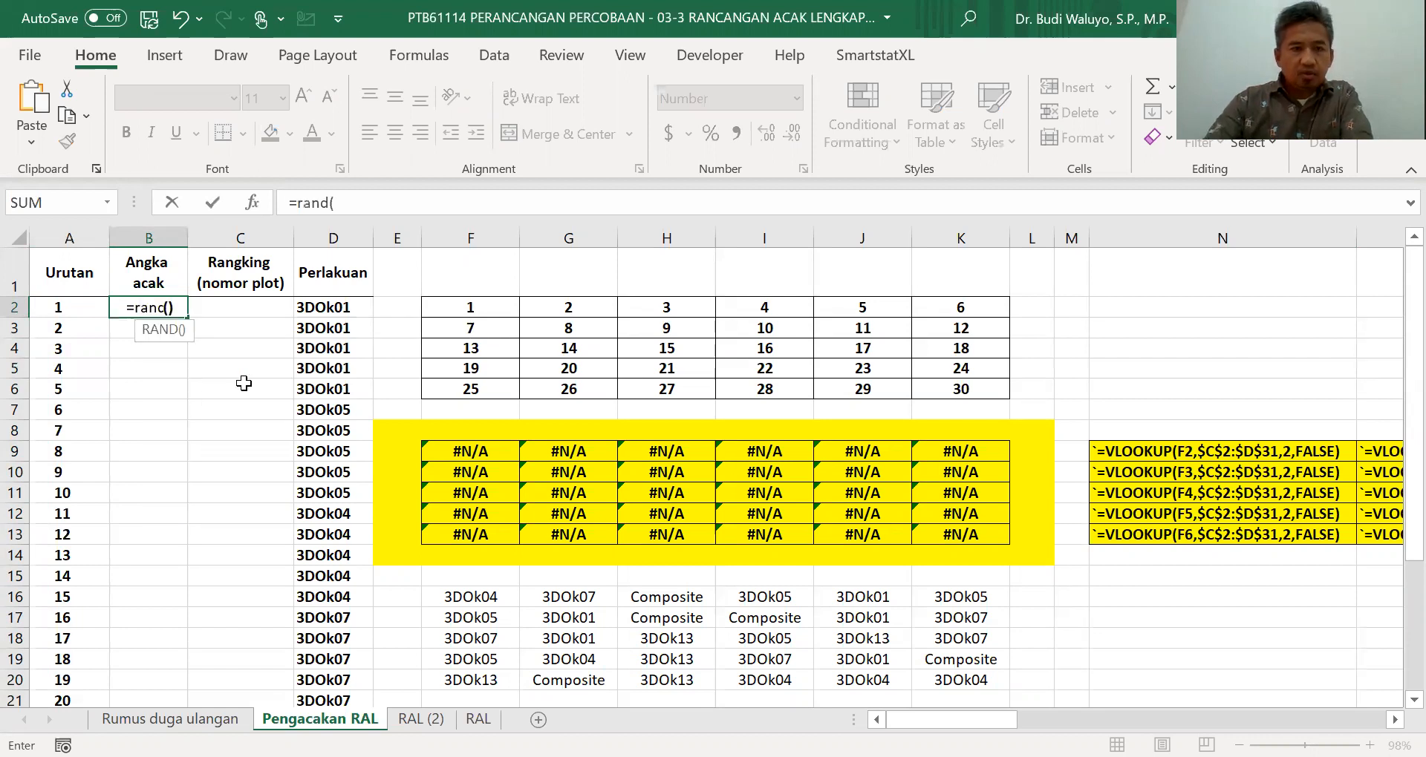
pyautogui.press('Return')
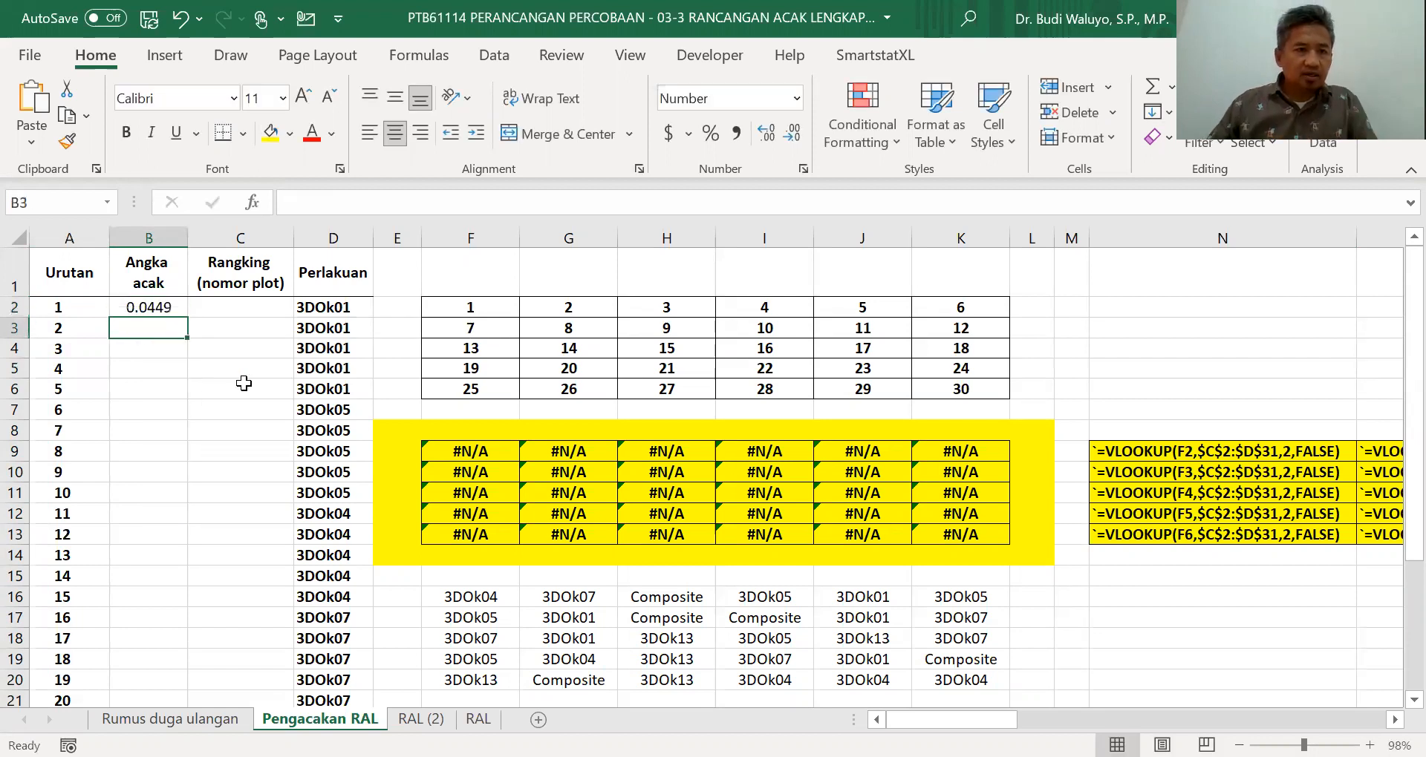
# Step: Fill the RAND formula from B2 down through B31 so every sequence number has a random number
pyautogui.click(167, 308)
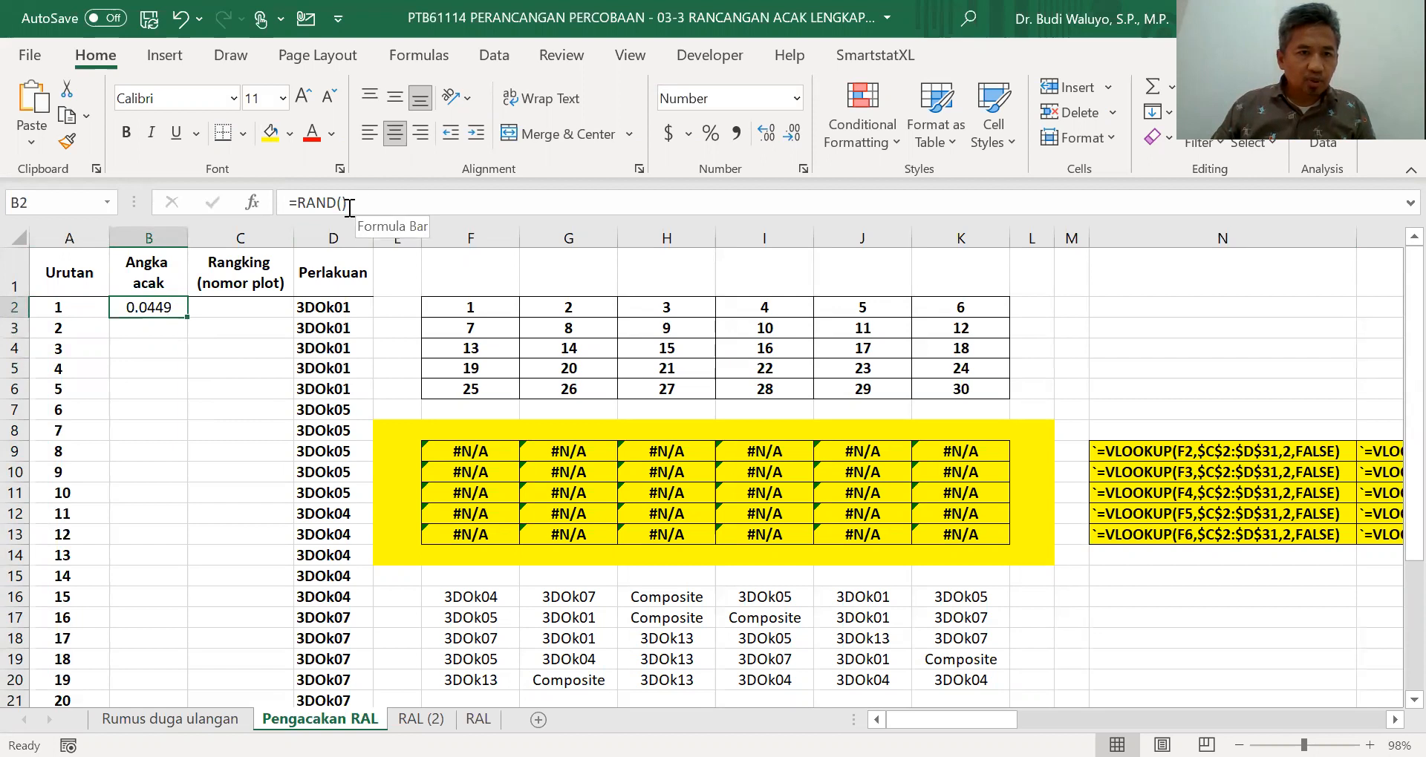
pyautogui.click(196, 350)
pyautogui.click(153, 311)
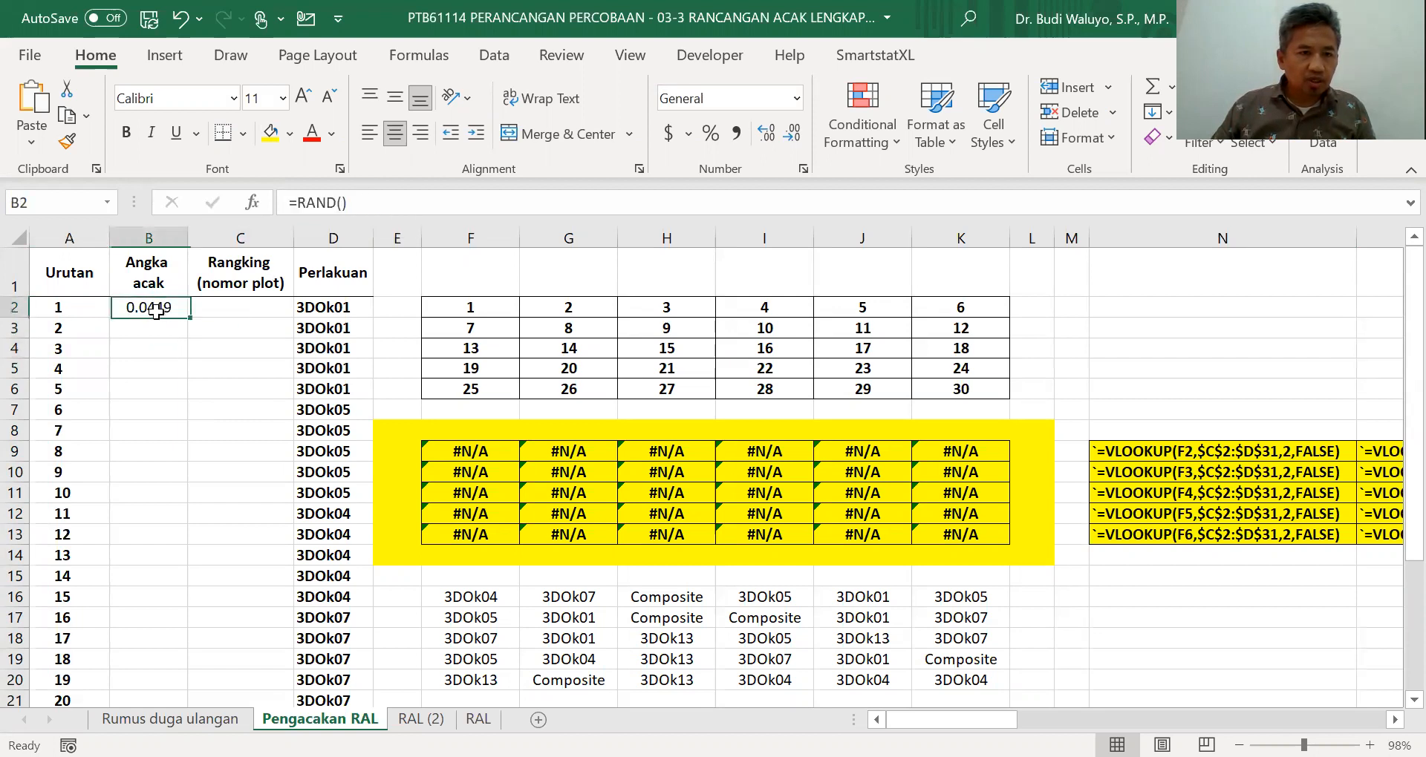
pyautogui.moveTo(187, 320); pyautogui.dragTo(185, 682)
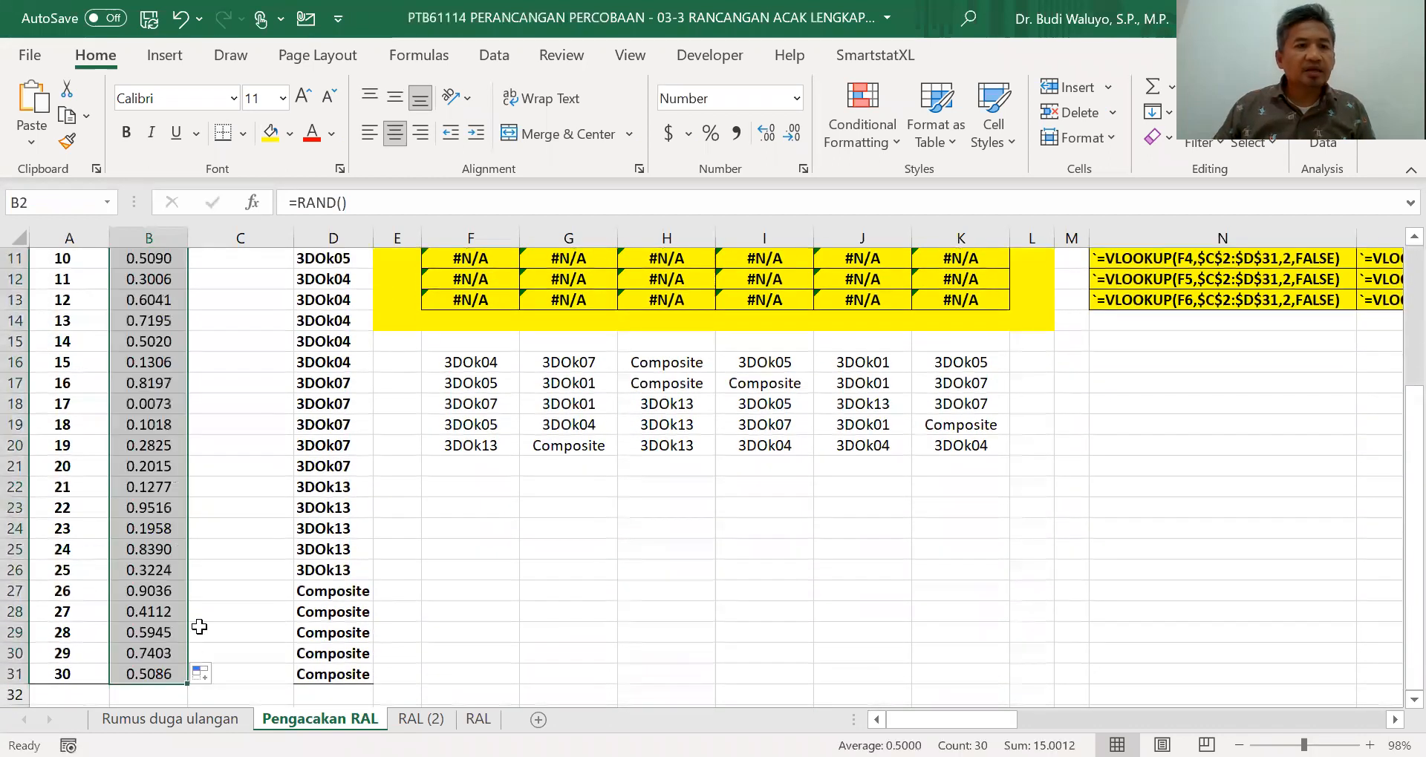
pyautogui.scroll(4, 156, 657)
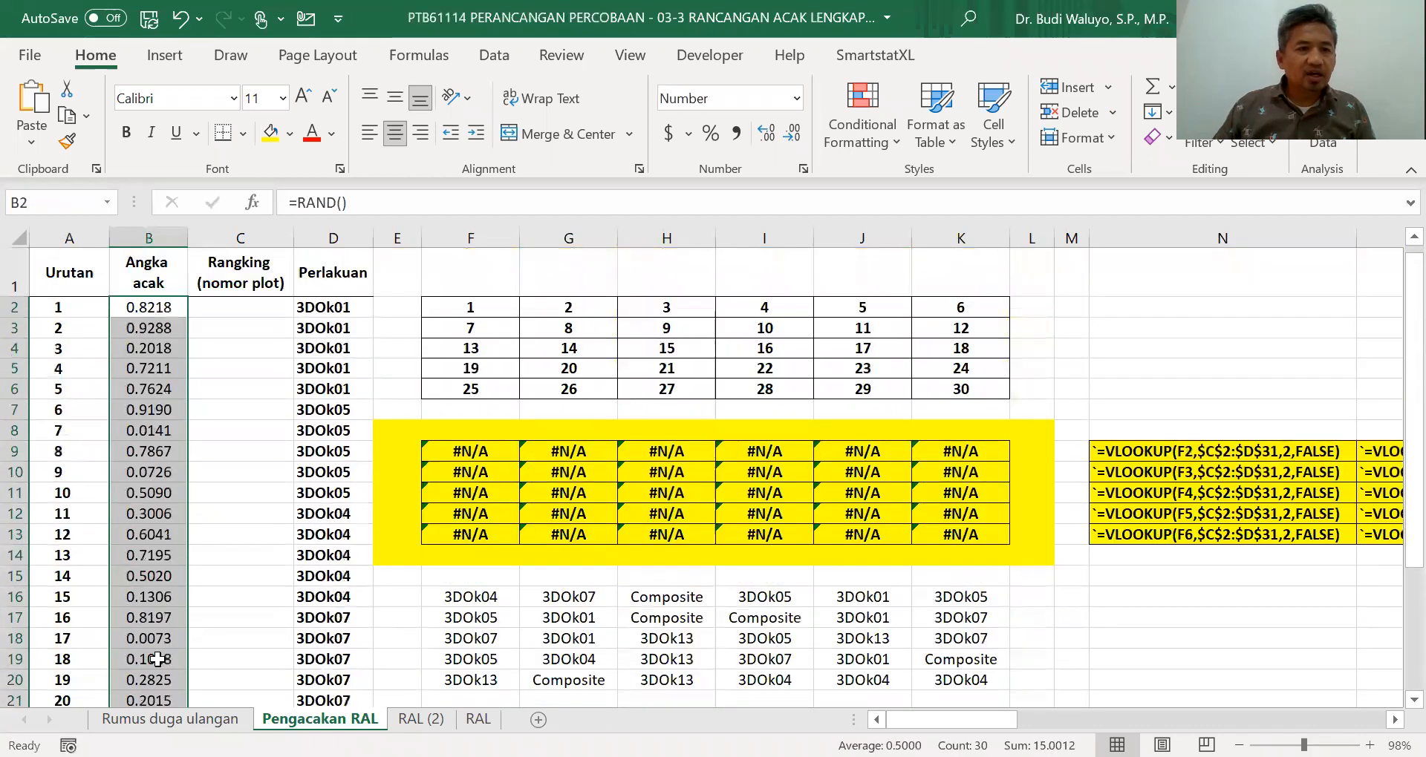
pyautogui.click(233, 306)
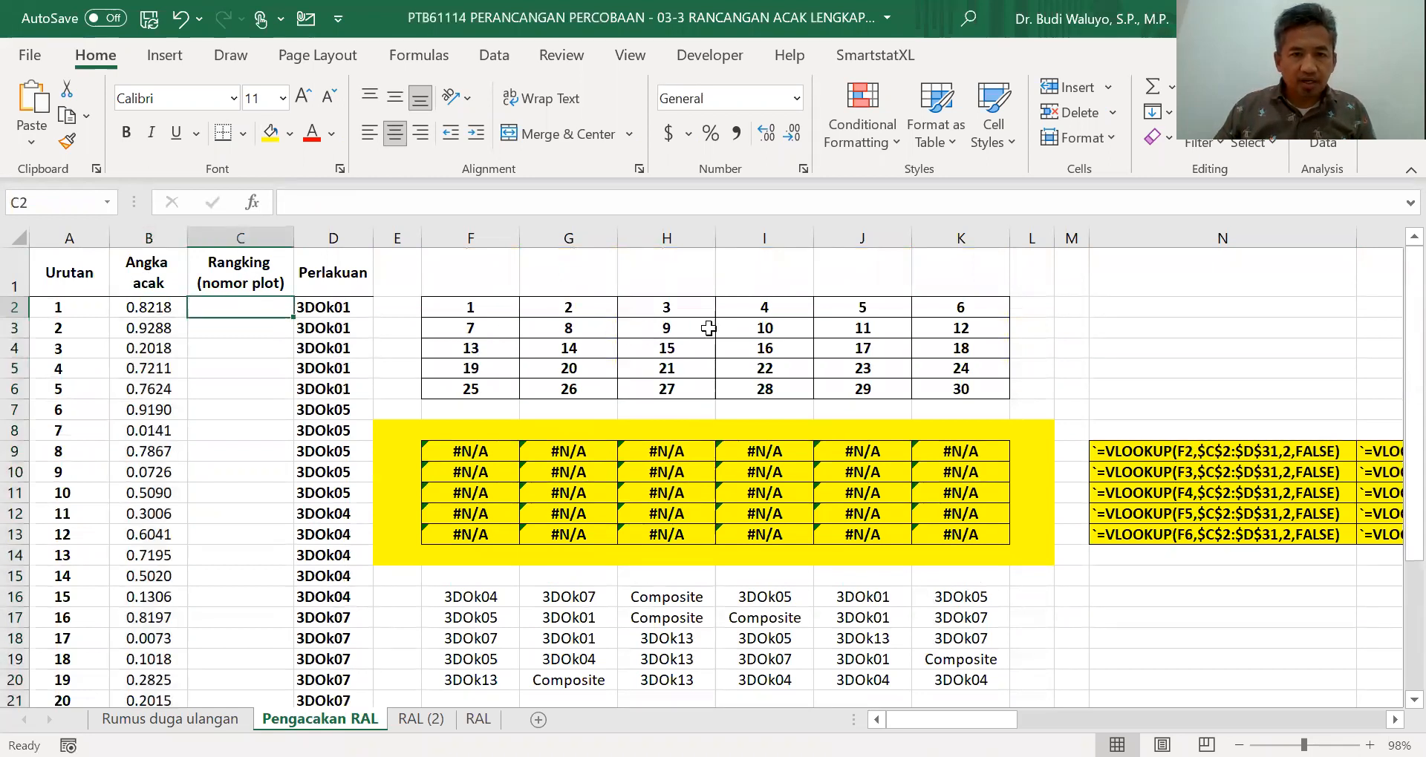
pyautogui.moveTo(338, 307); pyautogui.dragTo(350, 390)
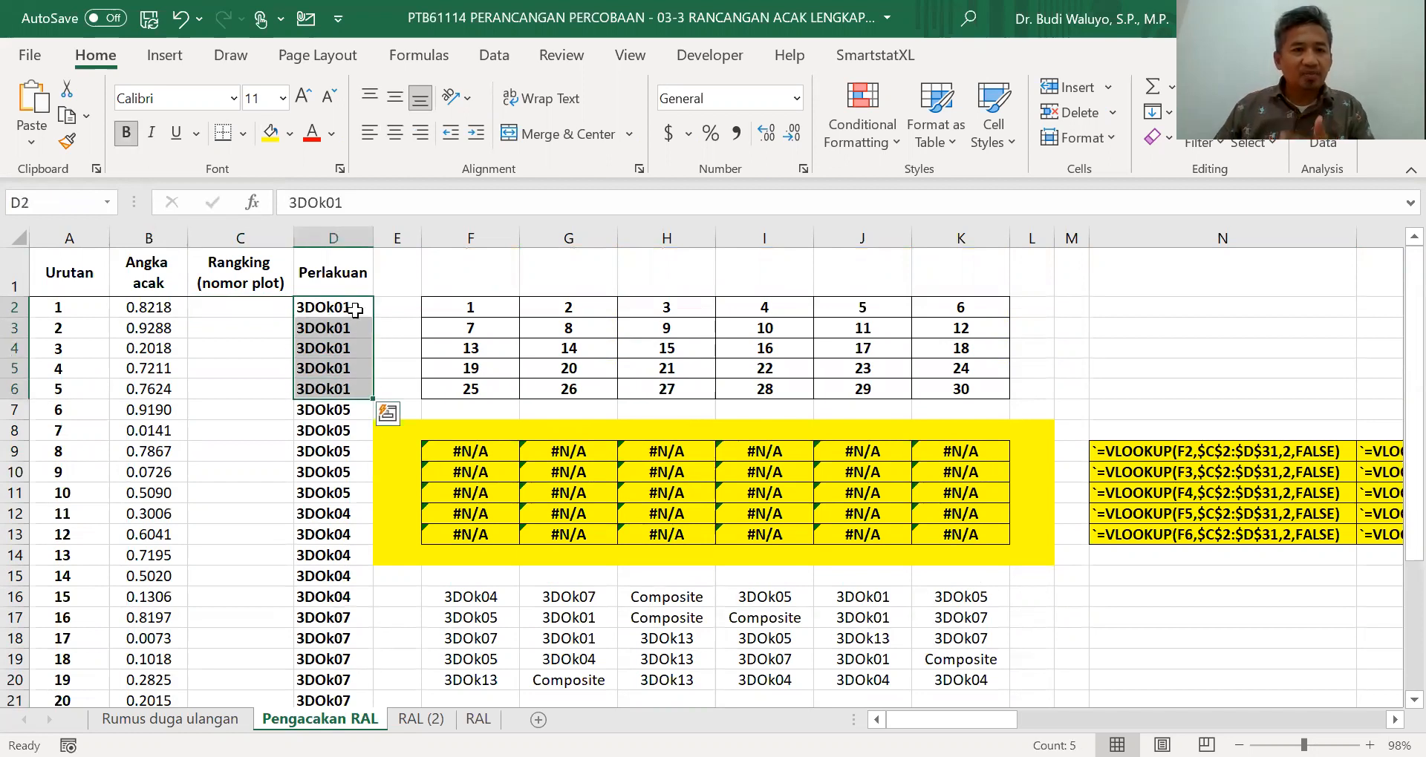
pyautogui.moveTo(352, 309); pyautogui.dragTo(327, 494)
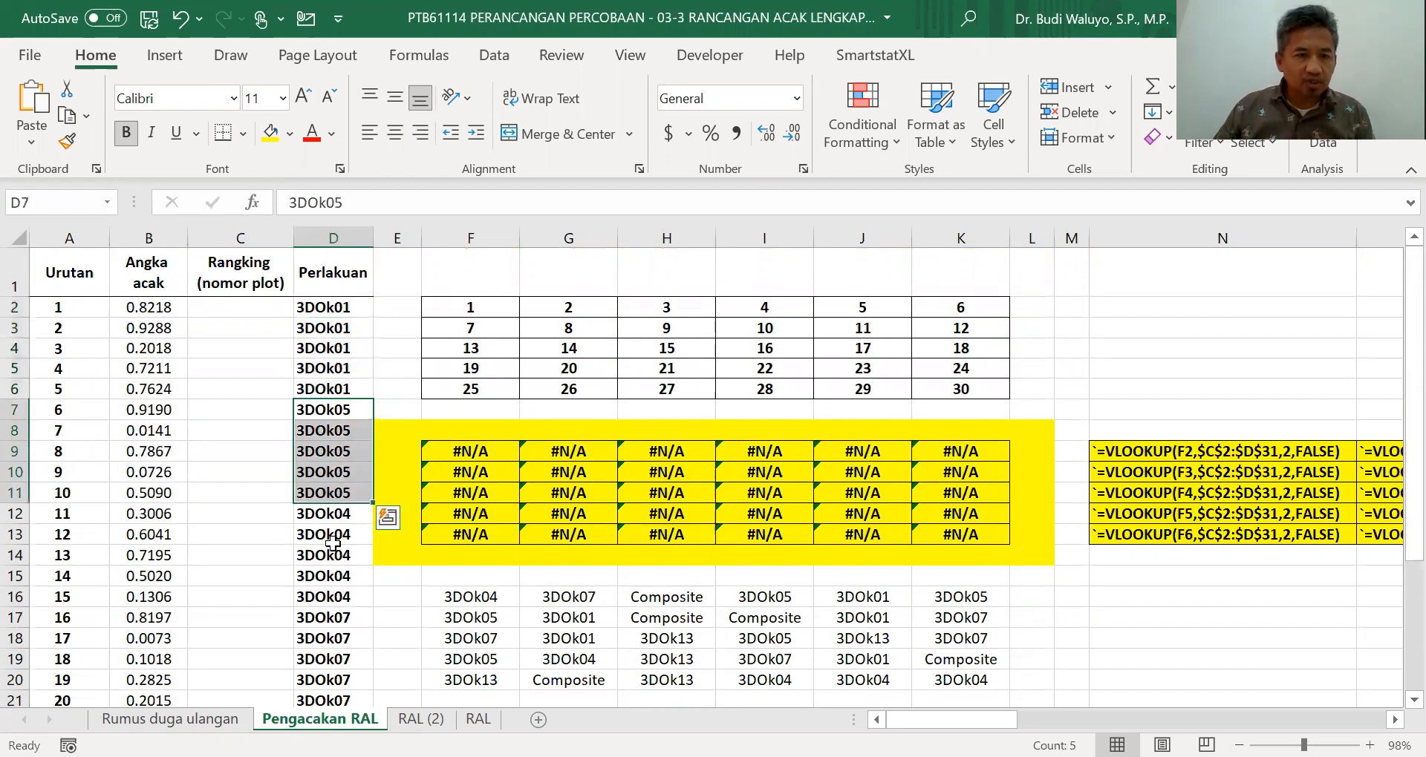
pyautogui.click(233, 327)
# Step: Start a RANK formula in cell C2 with B2 as the number and B2:B31 as the reference range
pyautogui.click(238, 307)
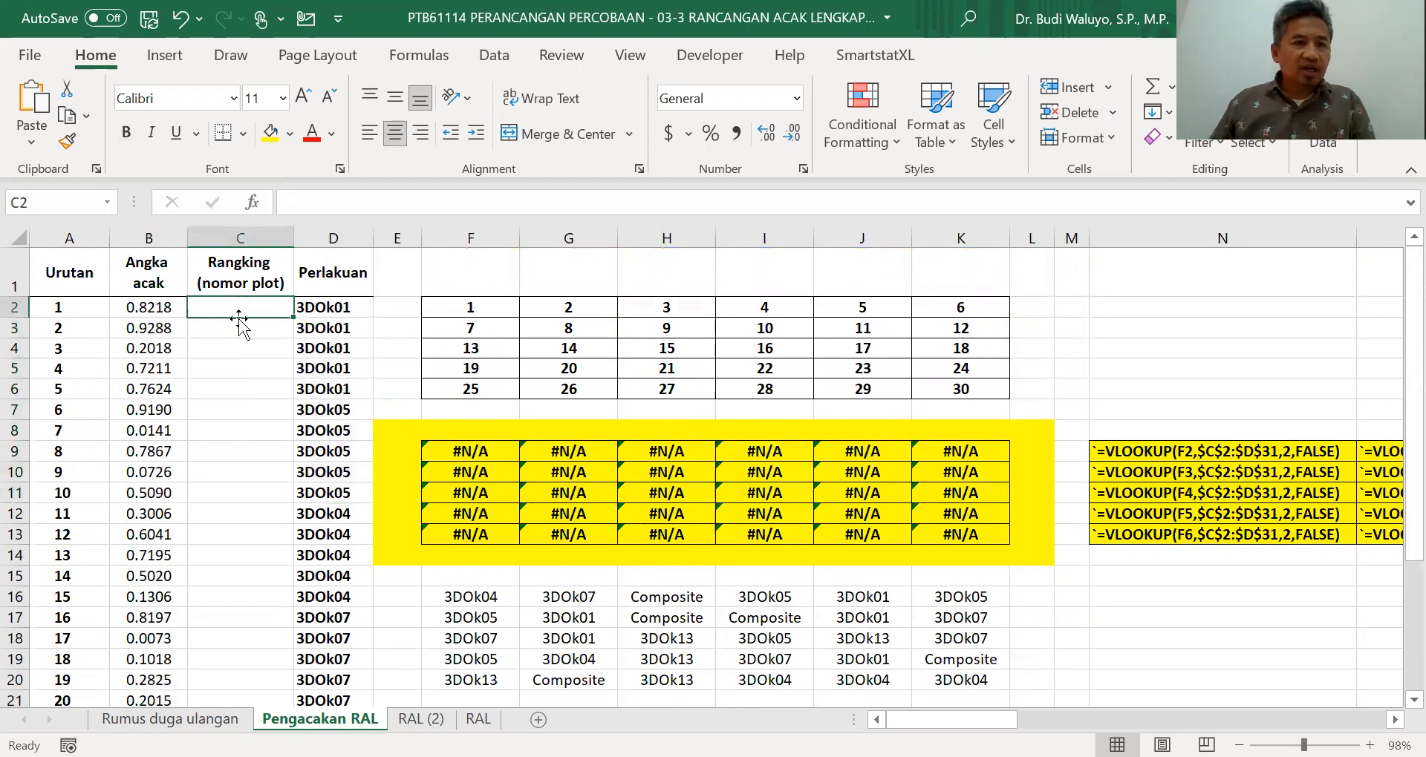
pyautogui.write('=')
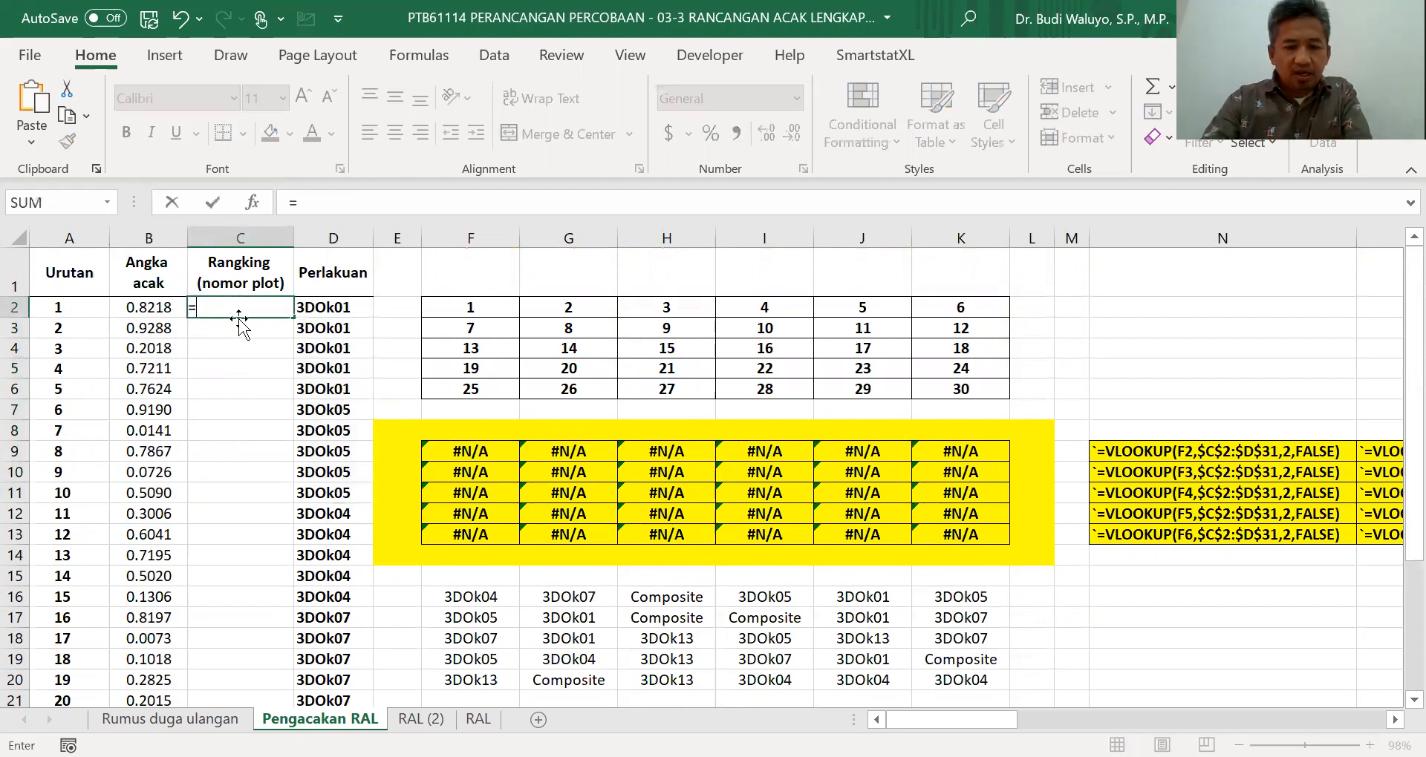
pyautogui.write('rank')
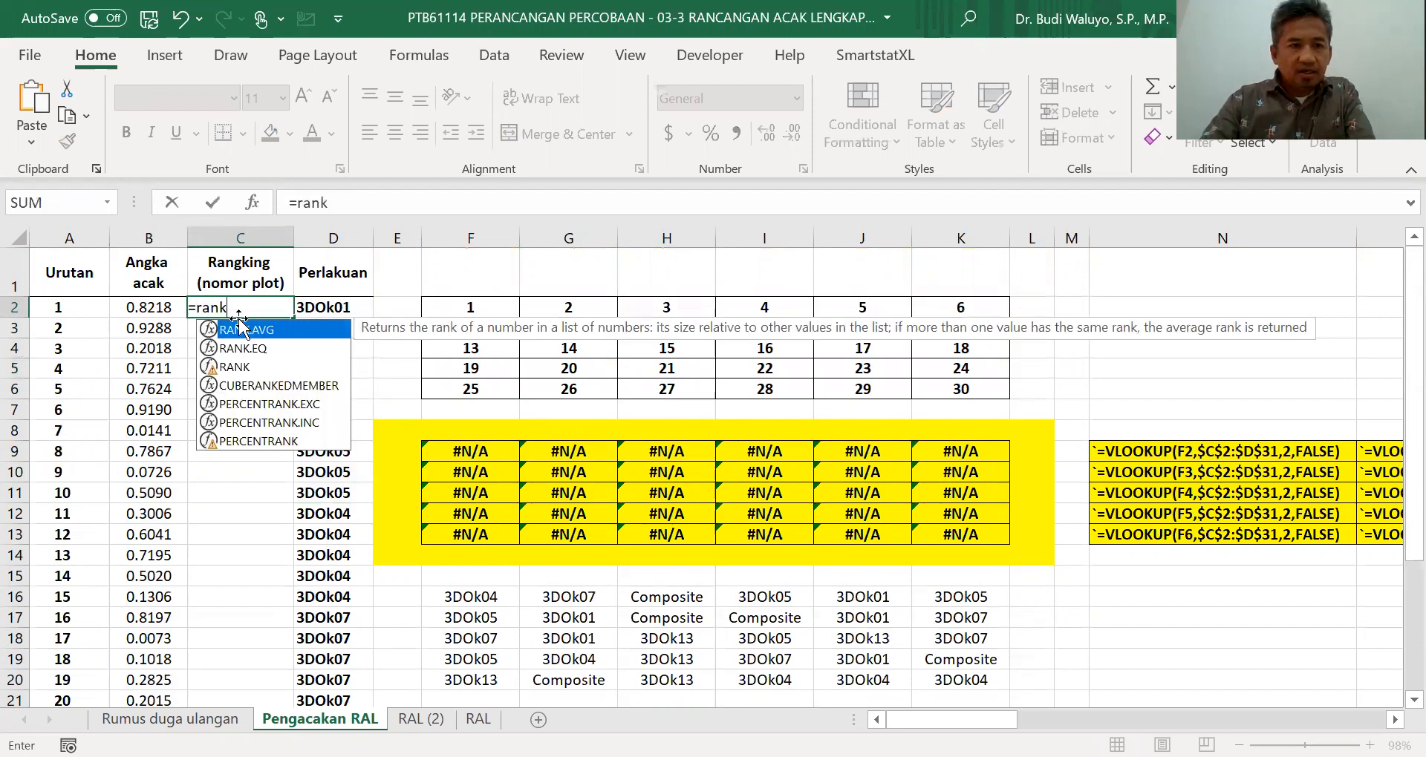
pyautogui.write('(')
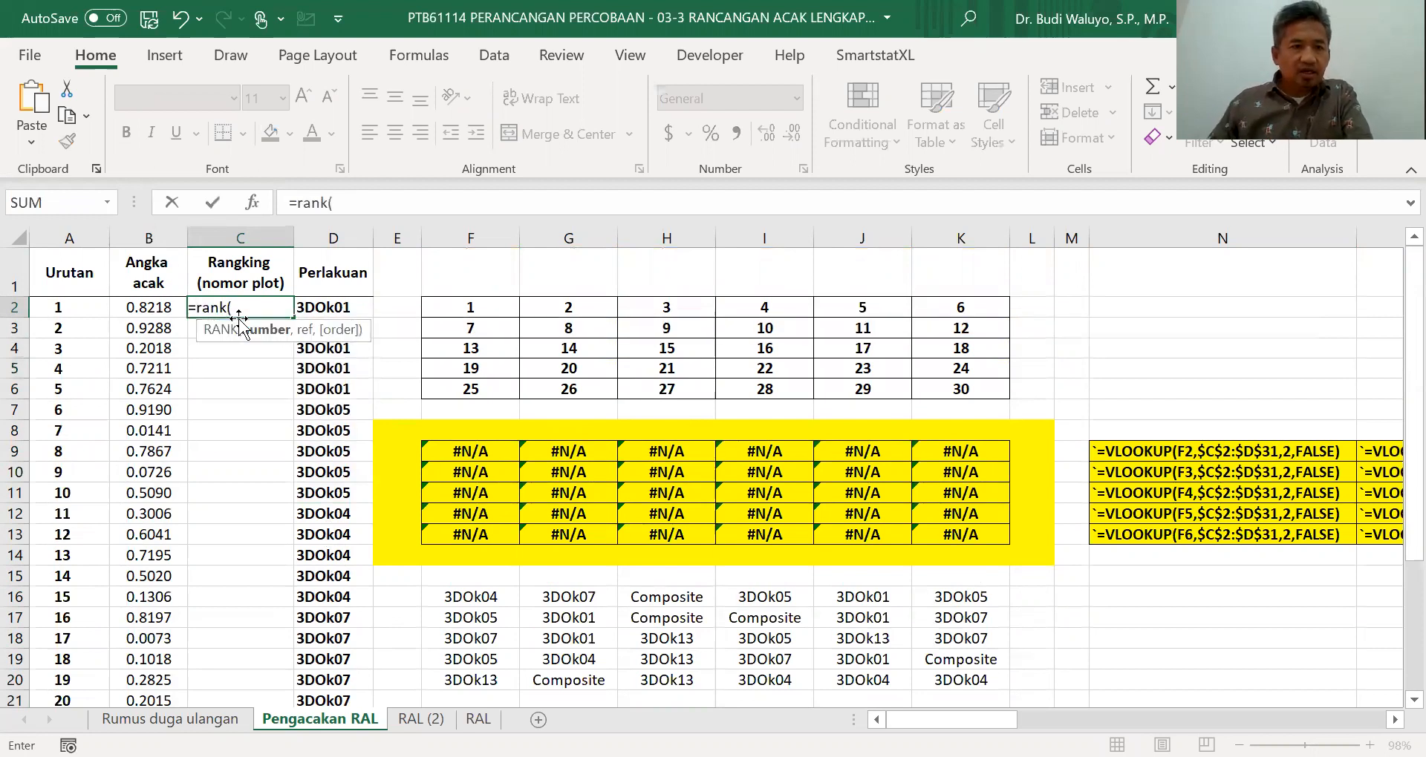
pyautogui.click(165, 309)
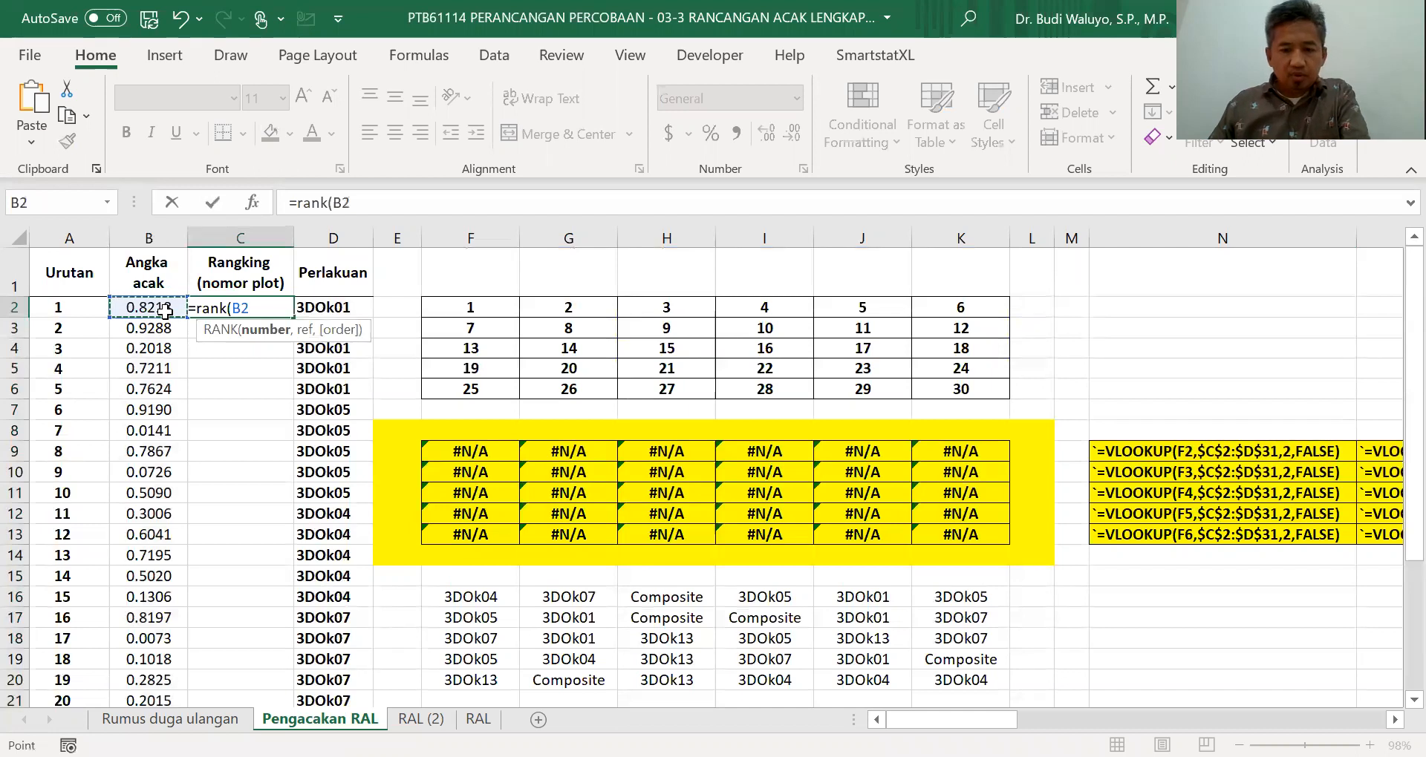
pyautogui.write(',')
pyautogui.click(158, 306)
pyautogui.moveTo(157, 306); pyautogui.dragTo(138, 680)
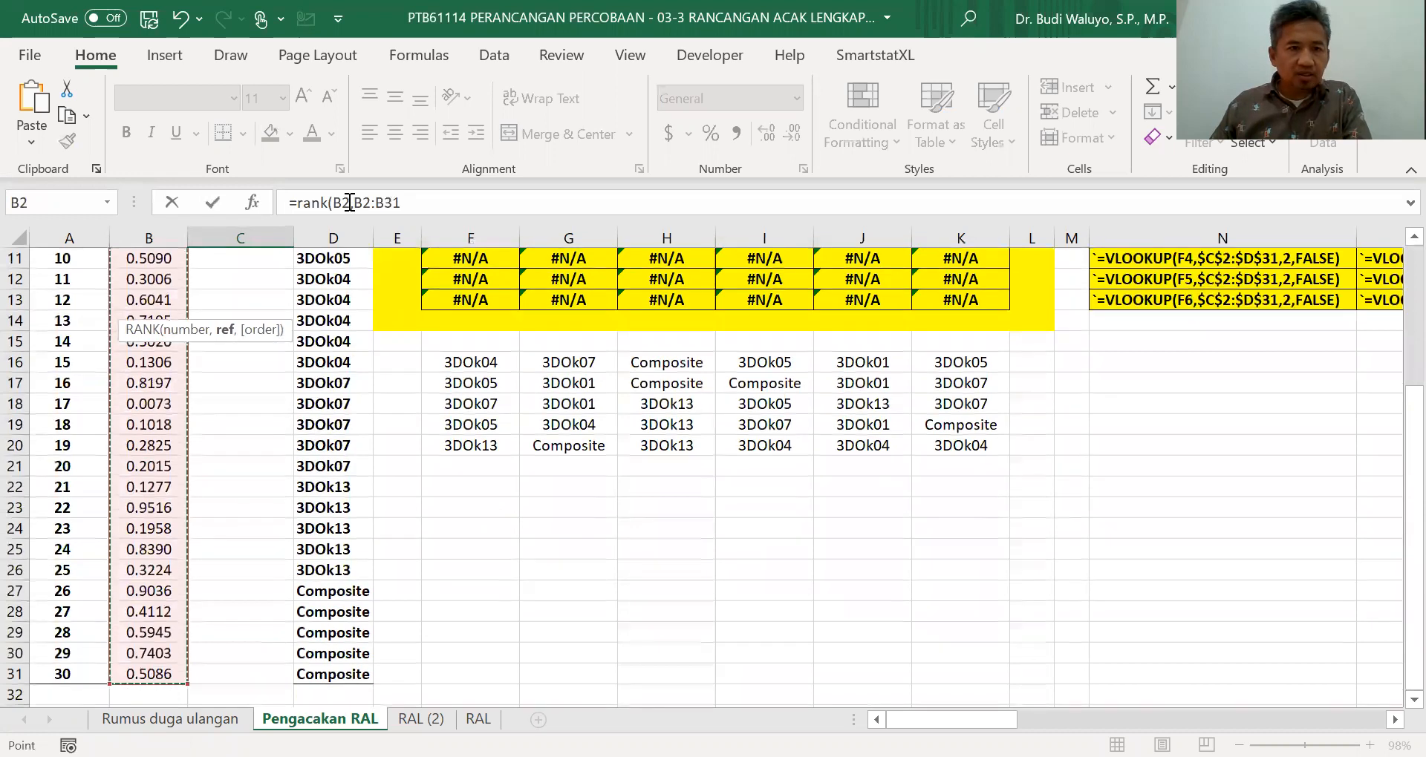
pyautogui.scroll(4, 323, 352)
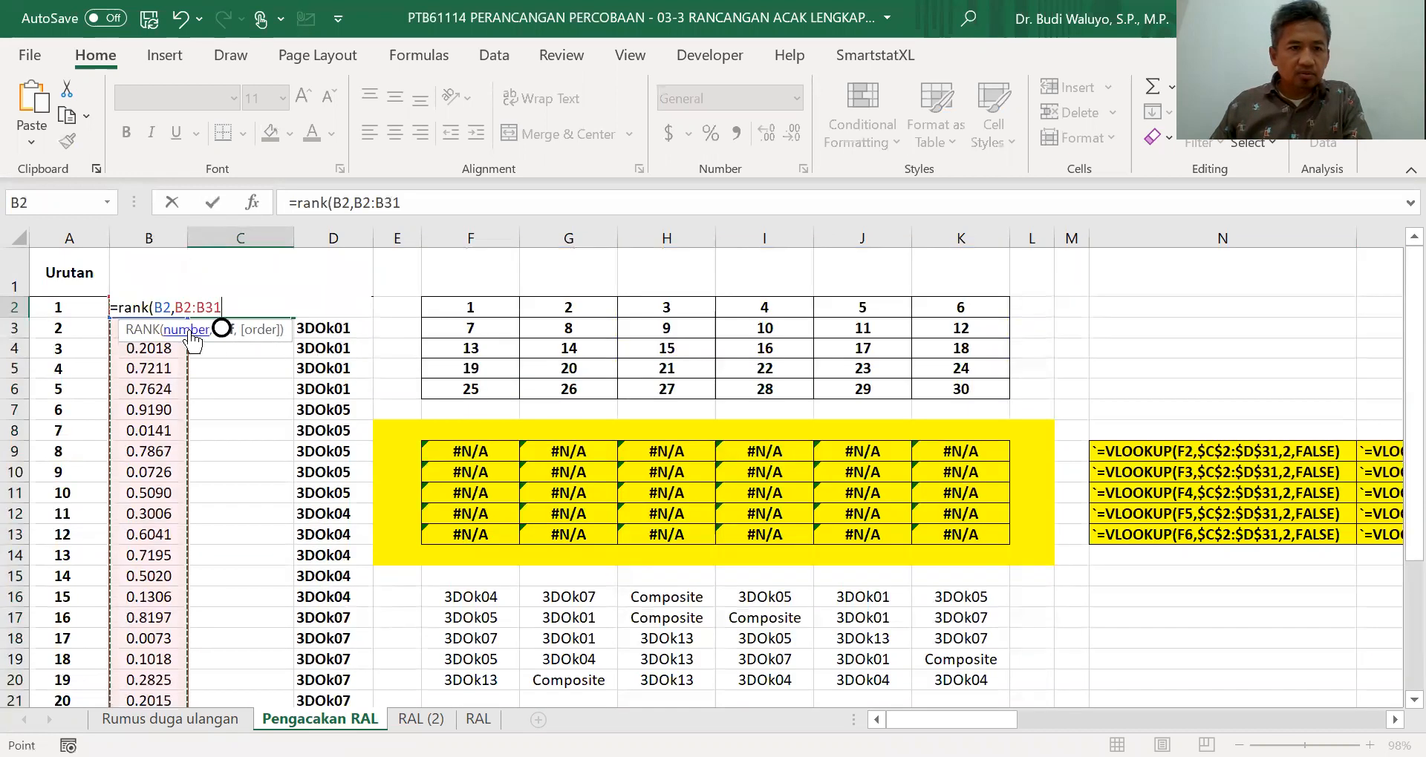
# Step: Make the reference range absolute as $B$2:$B$31, set the order to 0 (descending), and complete the RANK formula in C2
pyautogui.click(374, 202)
pyautogui.press('F4')
pyautogui.click(394, 203)
pyautogui.write('$B$')
pyautogui.click(410, 202)
pyautogui.write('$')
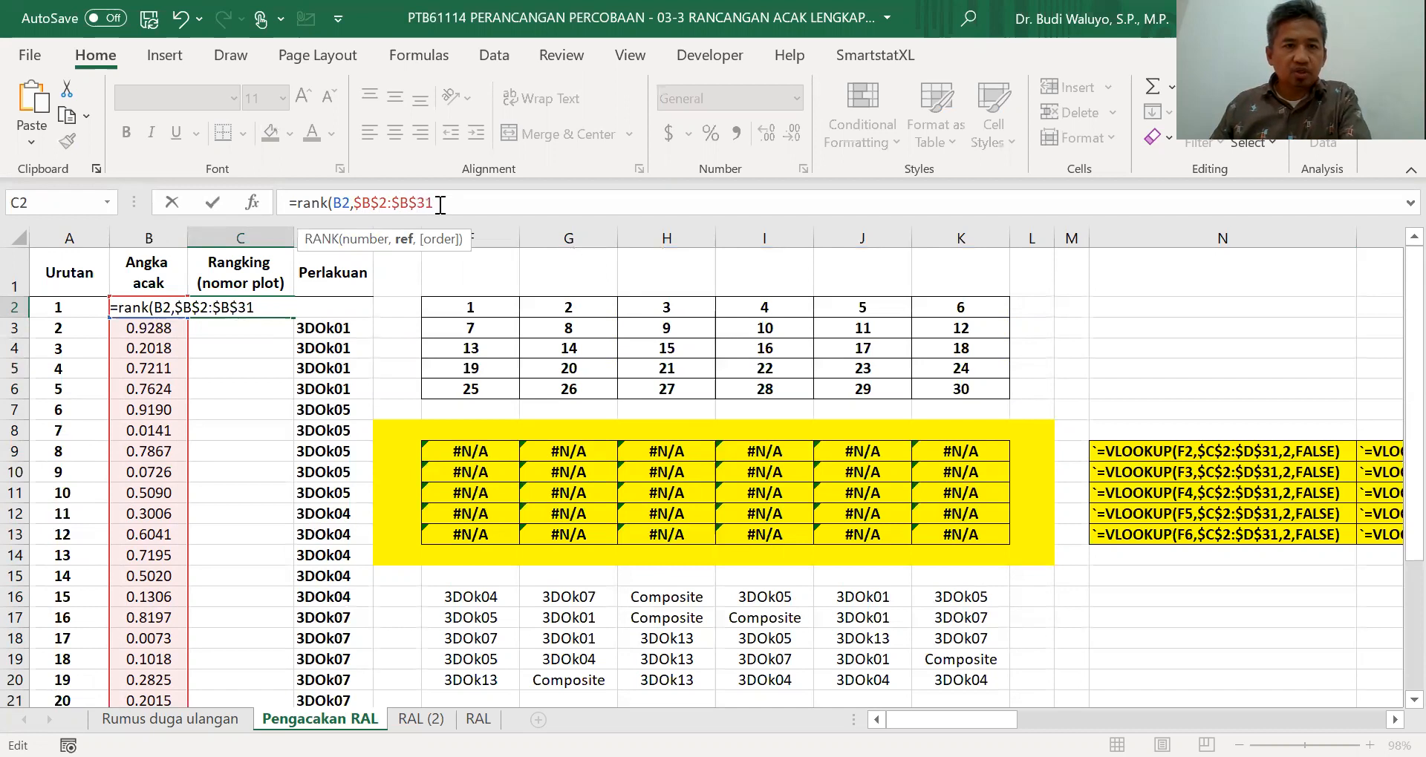
pyautogui.press('End')
pyautogui.write(',')
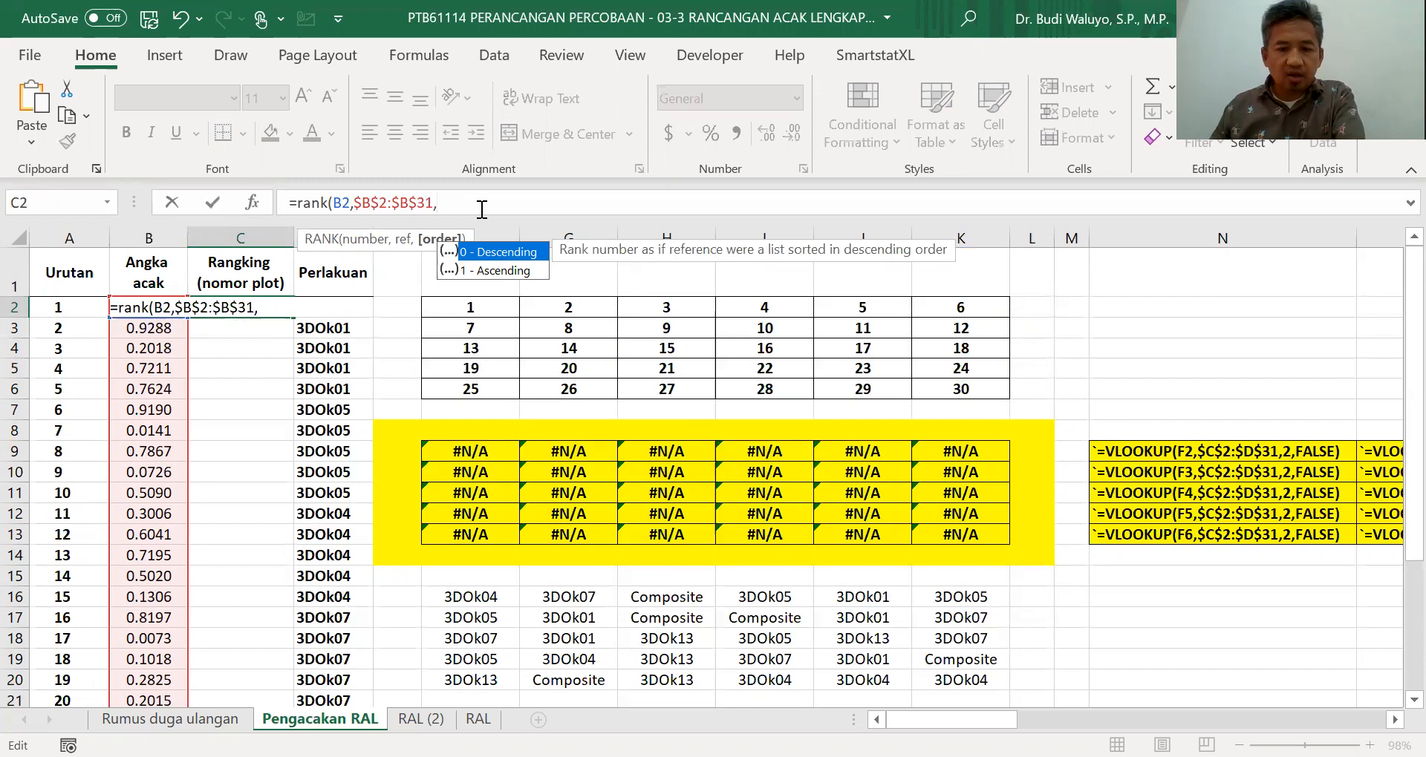
pyautogui.write('0')
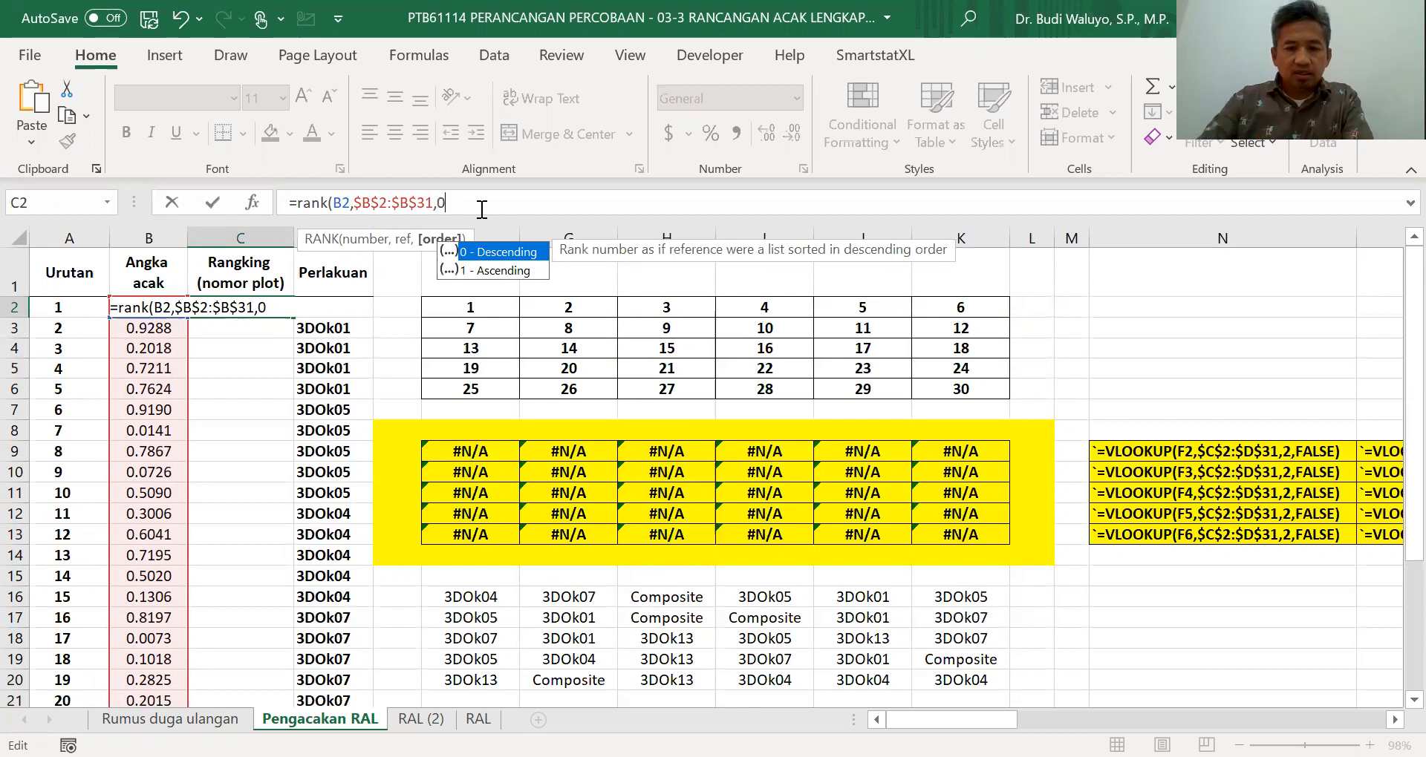
pyautogui.press('Return')
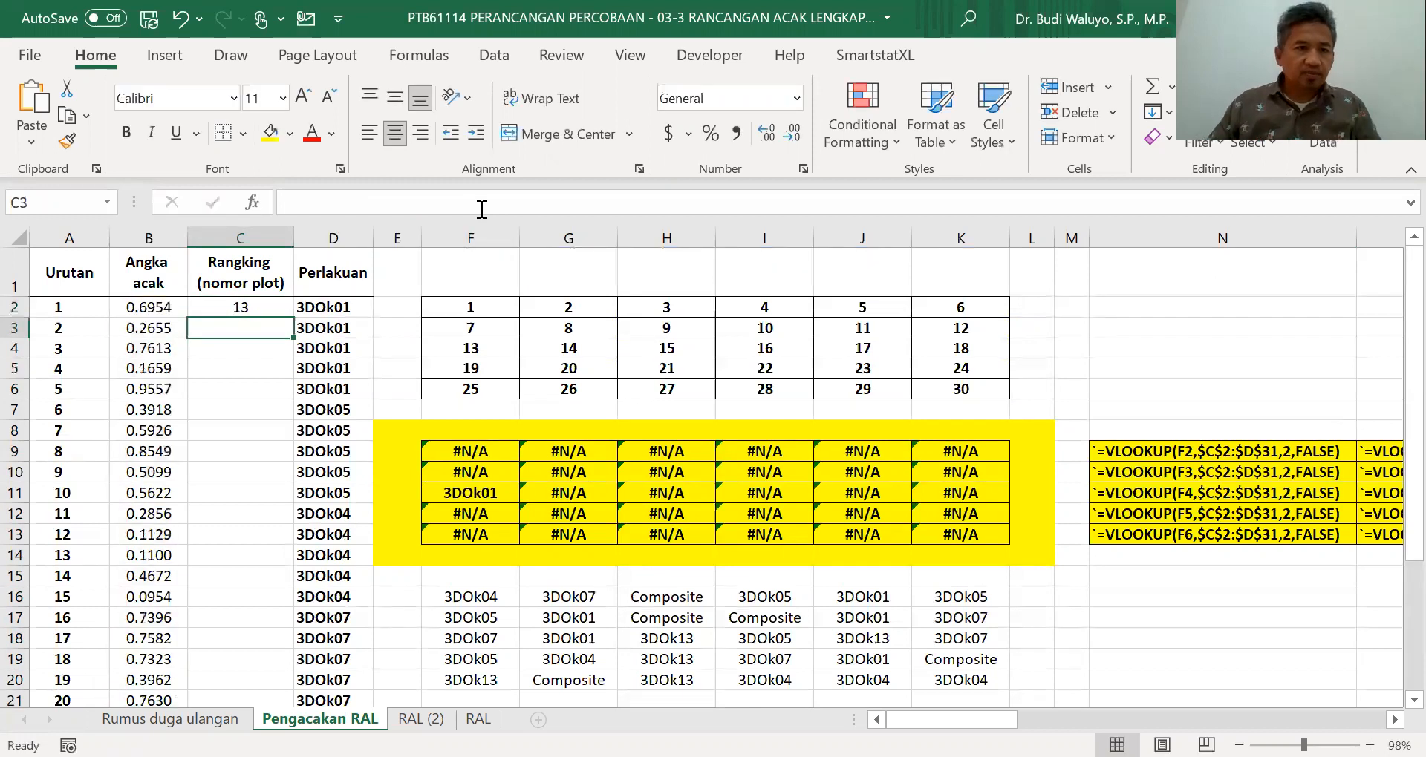
# Step: Fill the RANK formula from C2 down through C31 to assign a plot number to every row
pyautogui.click(279, 306)
pyautogui.moveTo(295, 319); pyautogui.dragTo(292, 681)
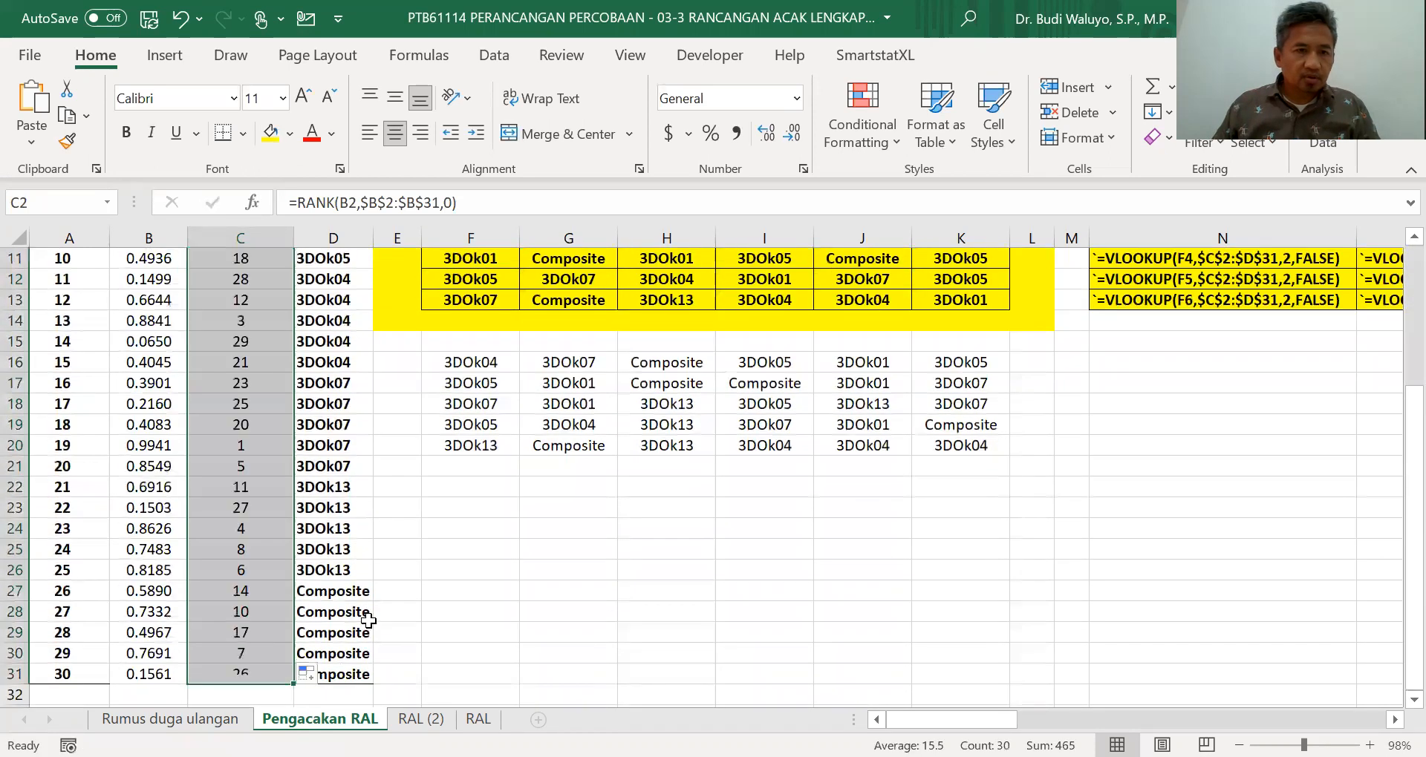
pyautogui.scroll(4, 345, 563)
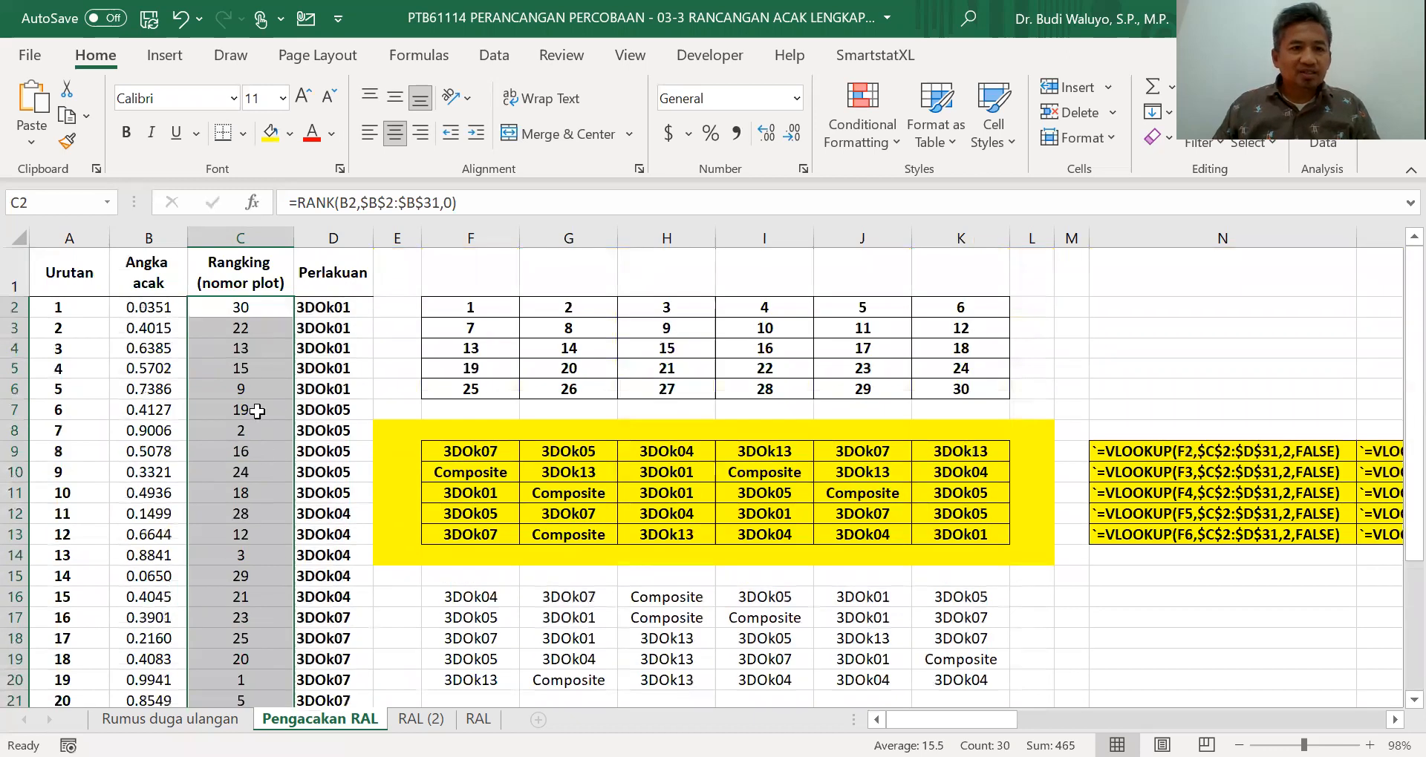
pyautogui.click(143, 309)
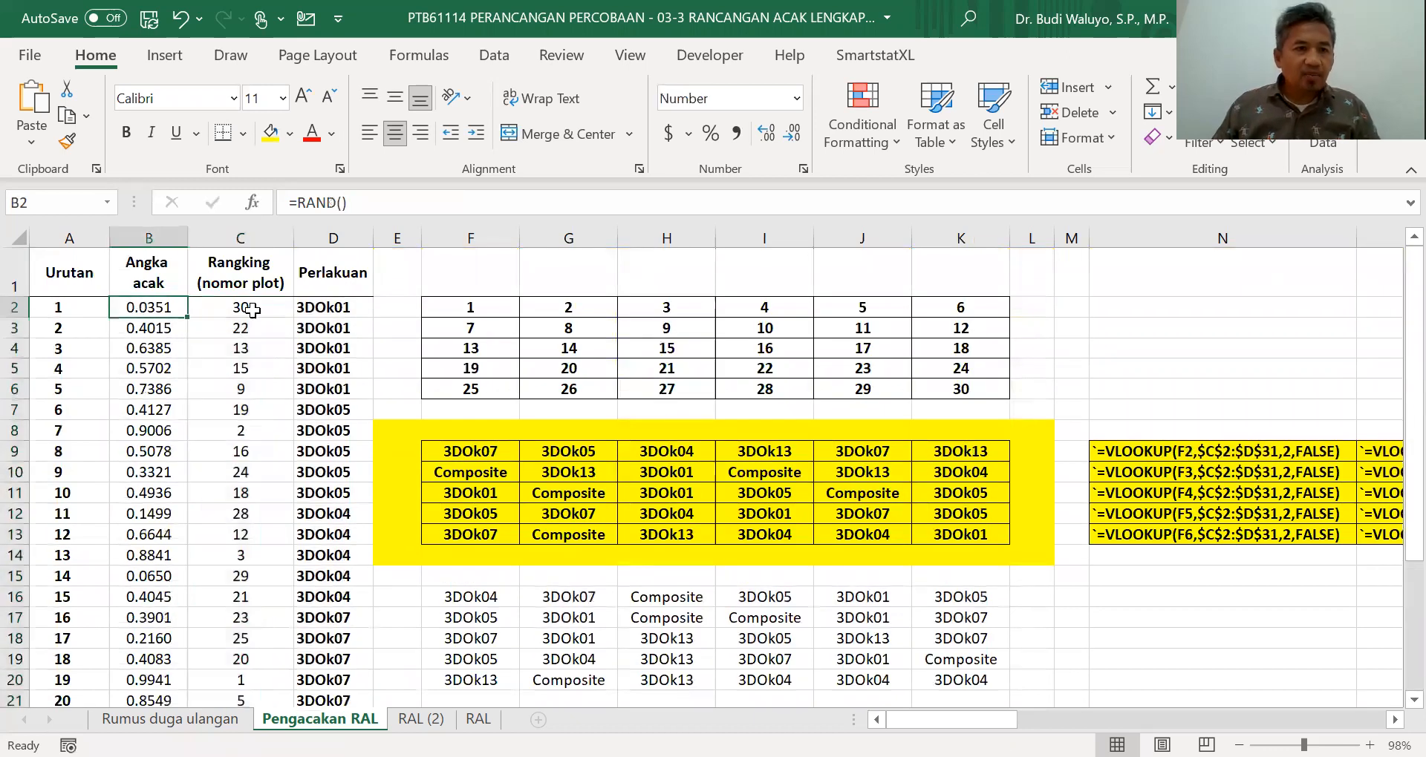
pyautogui.click(263, 307)
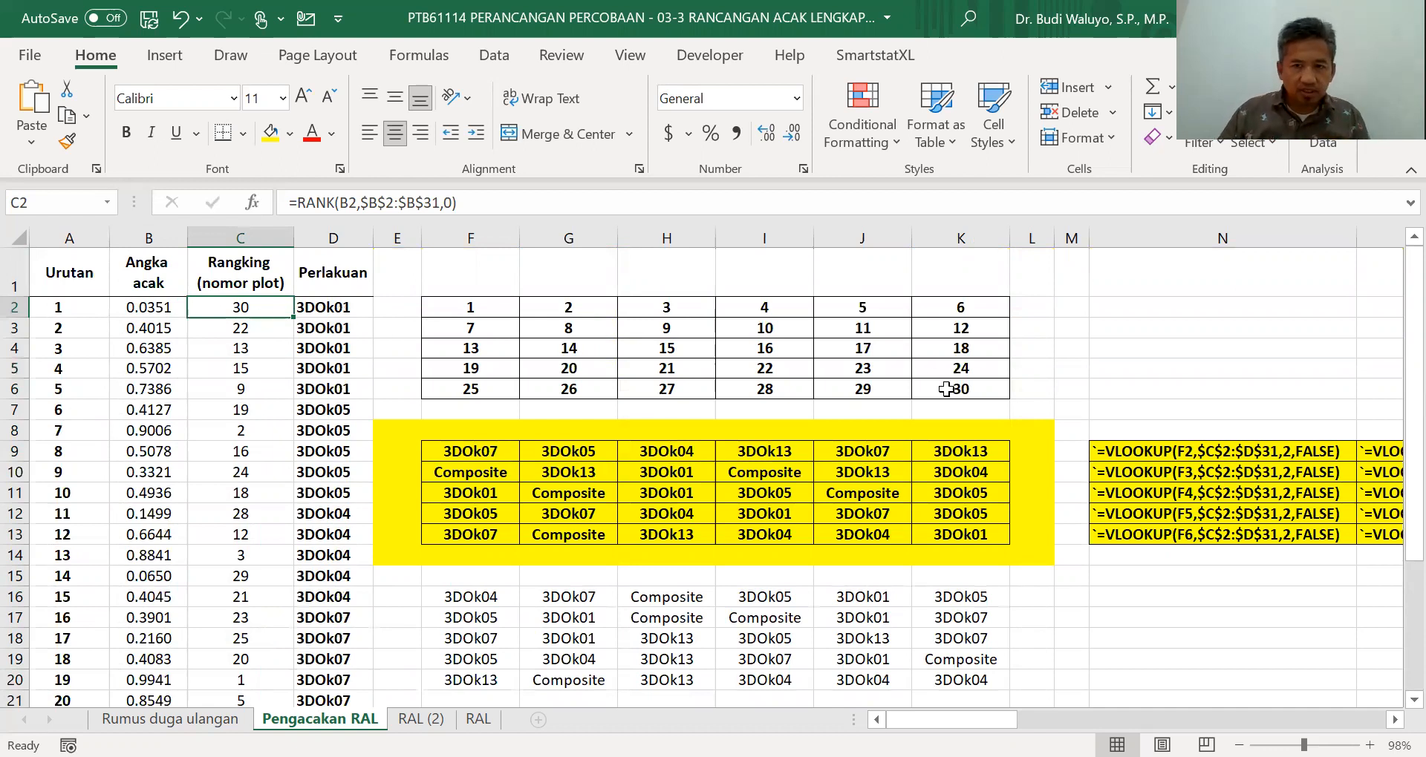
# Step: Clear the VLOOKUP formula from cell F9 and delete the old treatment layout in F16:K20
pyautogui.click(498, 452)
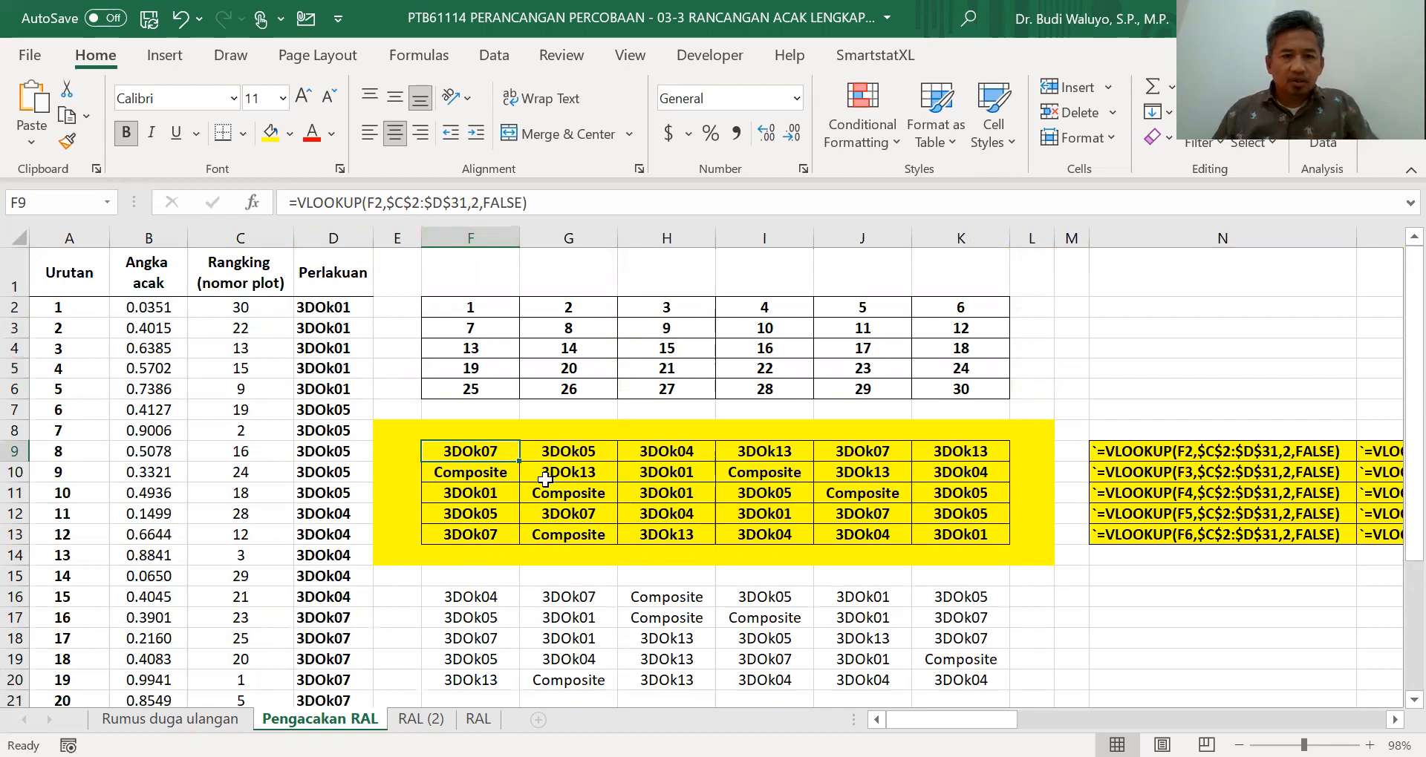
pyautogui.press('Delete')
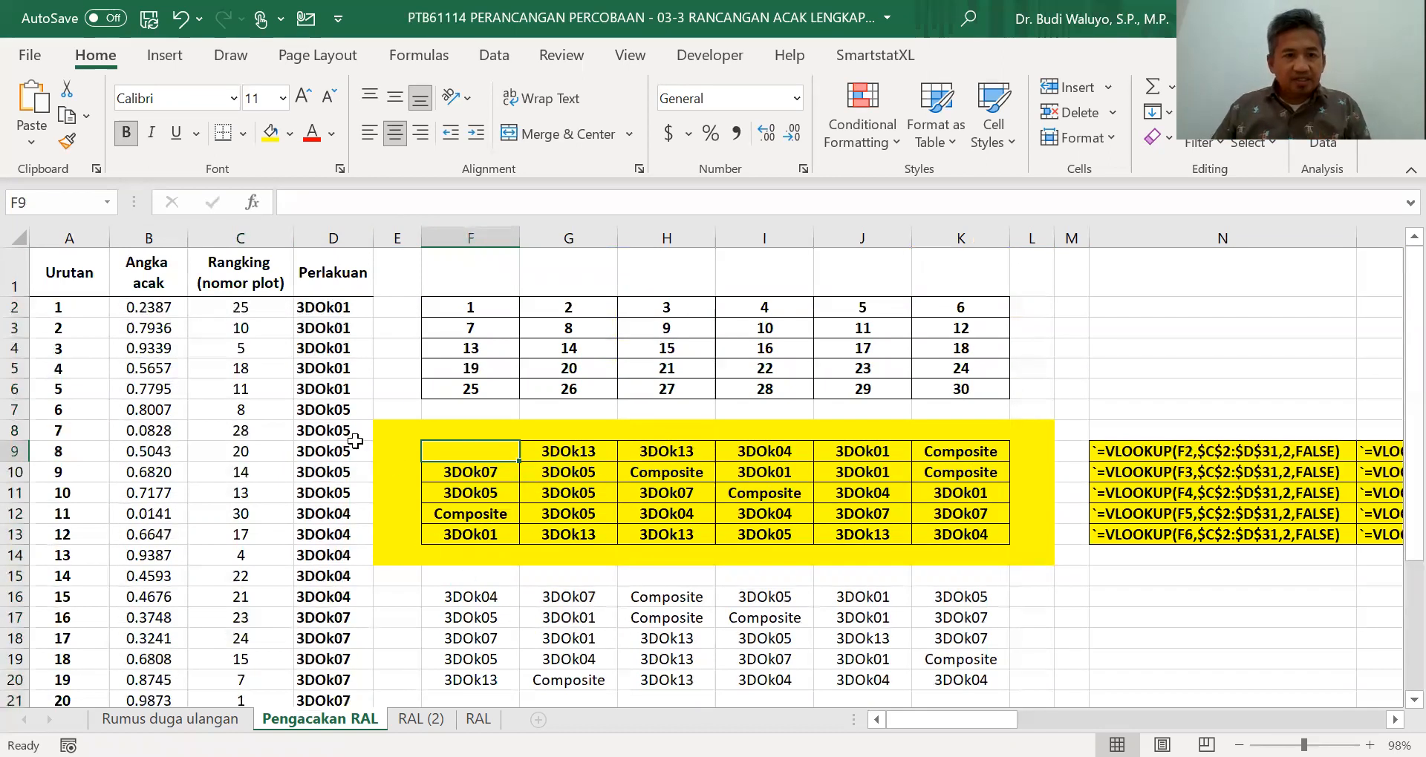
pyautogui.click(174, 305)
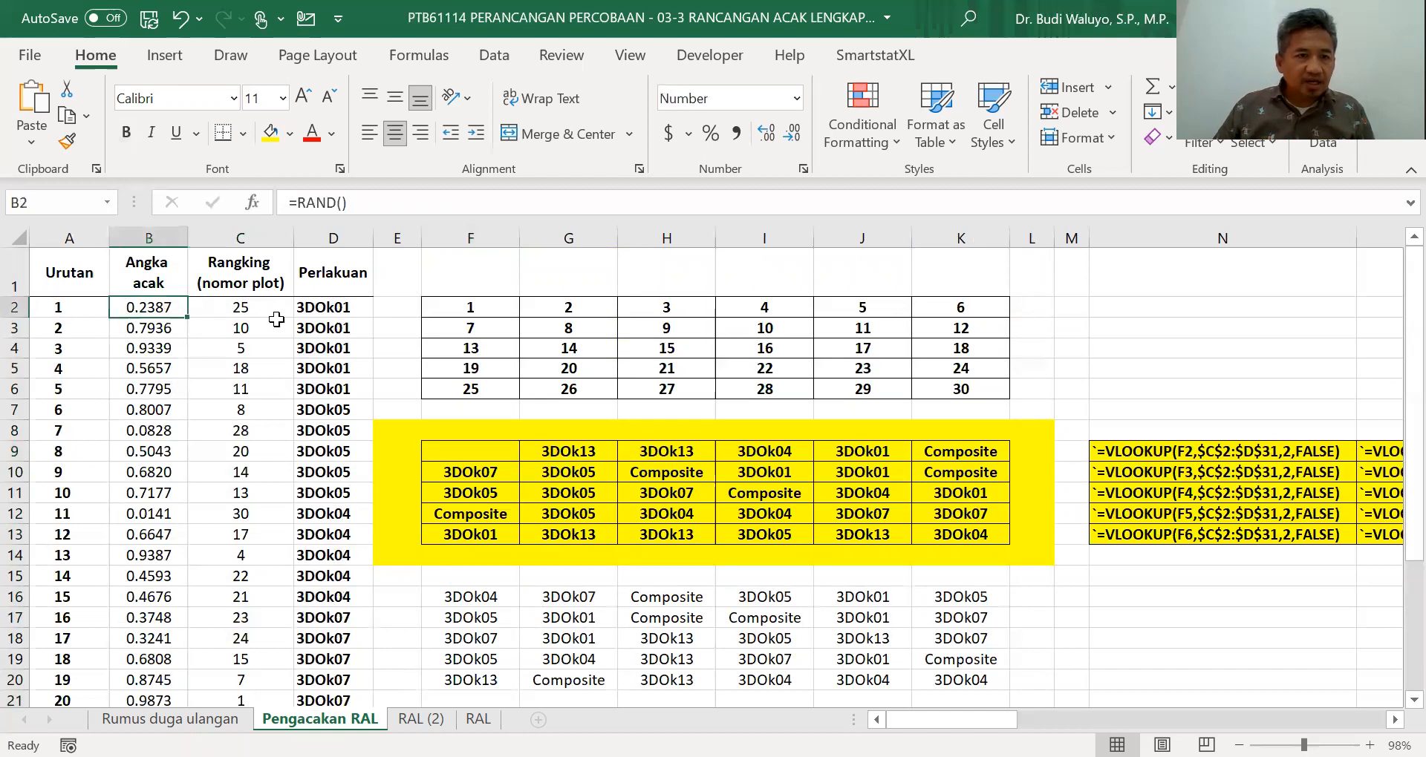
pyautogui.click(502, 450)
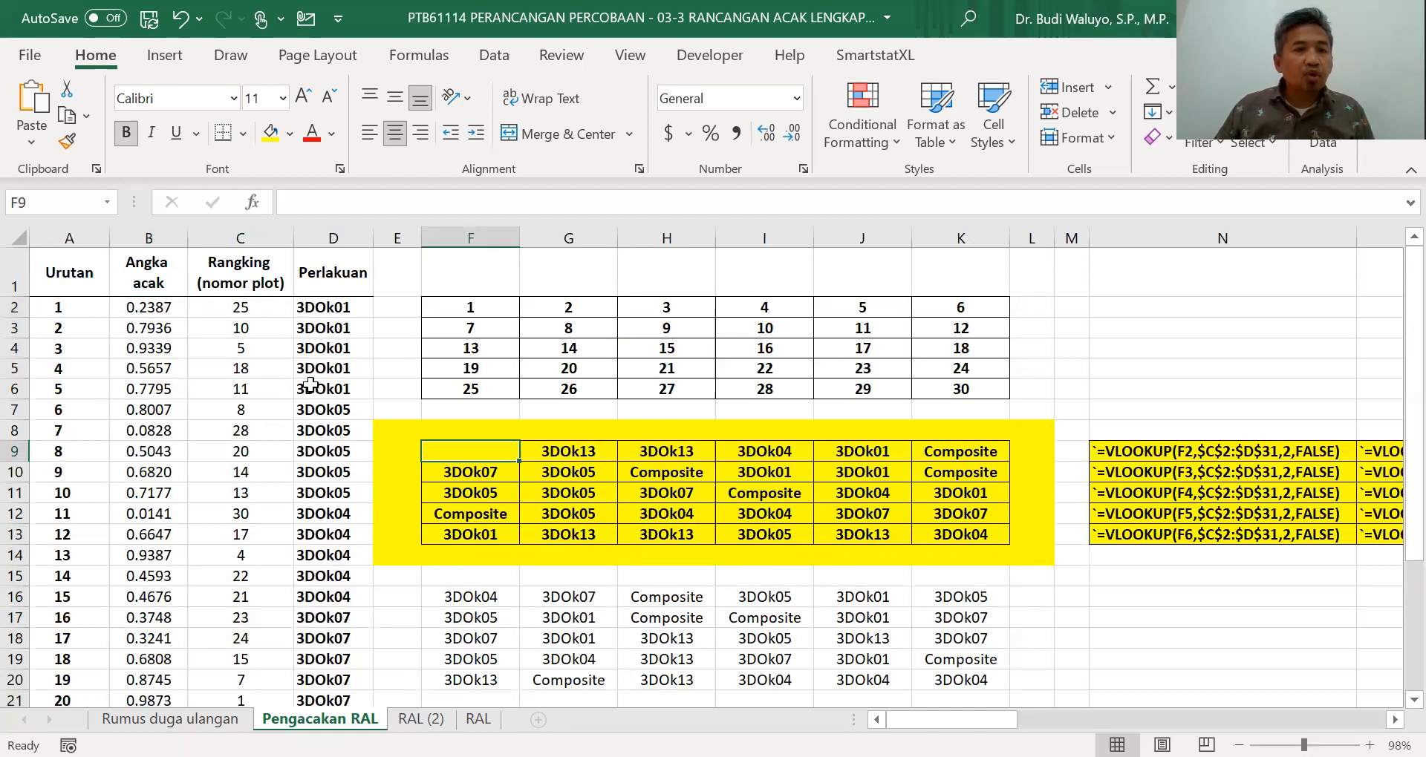
pyautogui.moveTo(513, 595); pyautogui.dragTo(1005, 683)
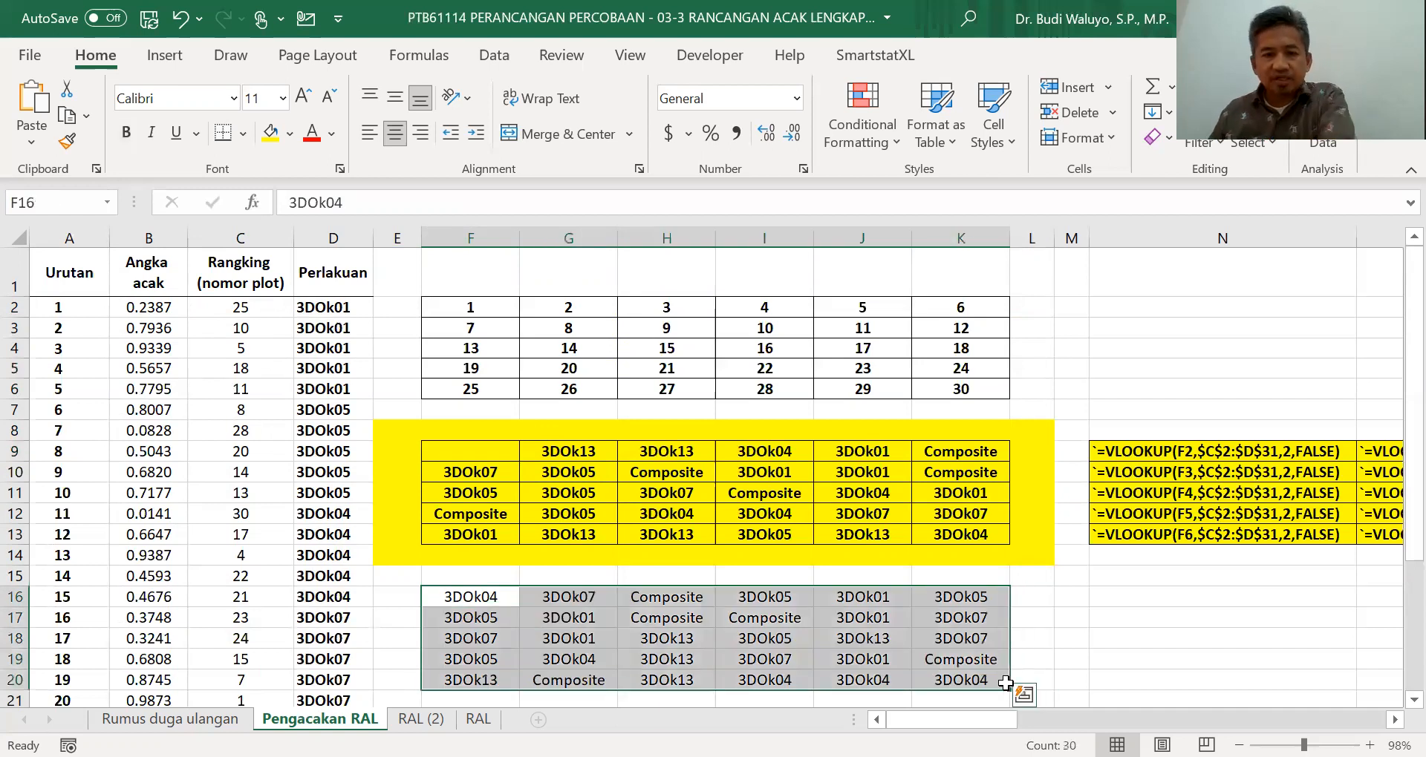
pyautogui.press('Delete')
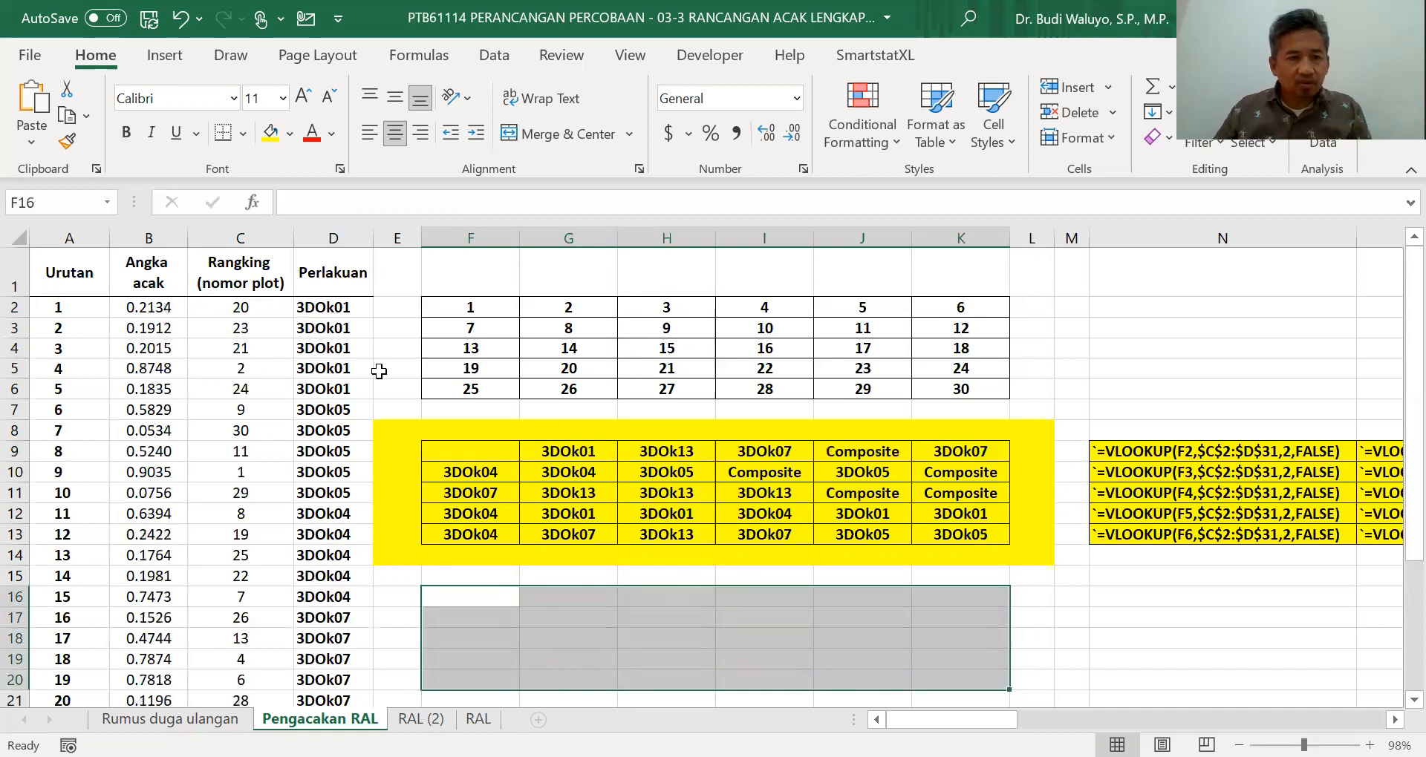
pyautogui.click(444, 454)
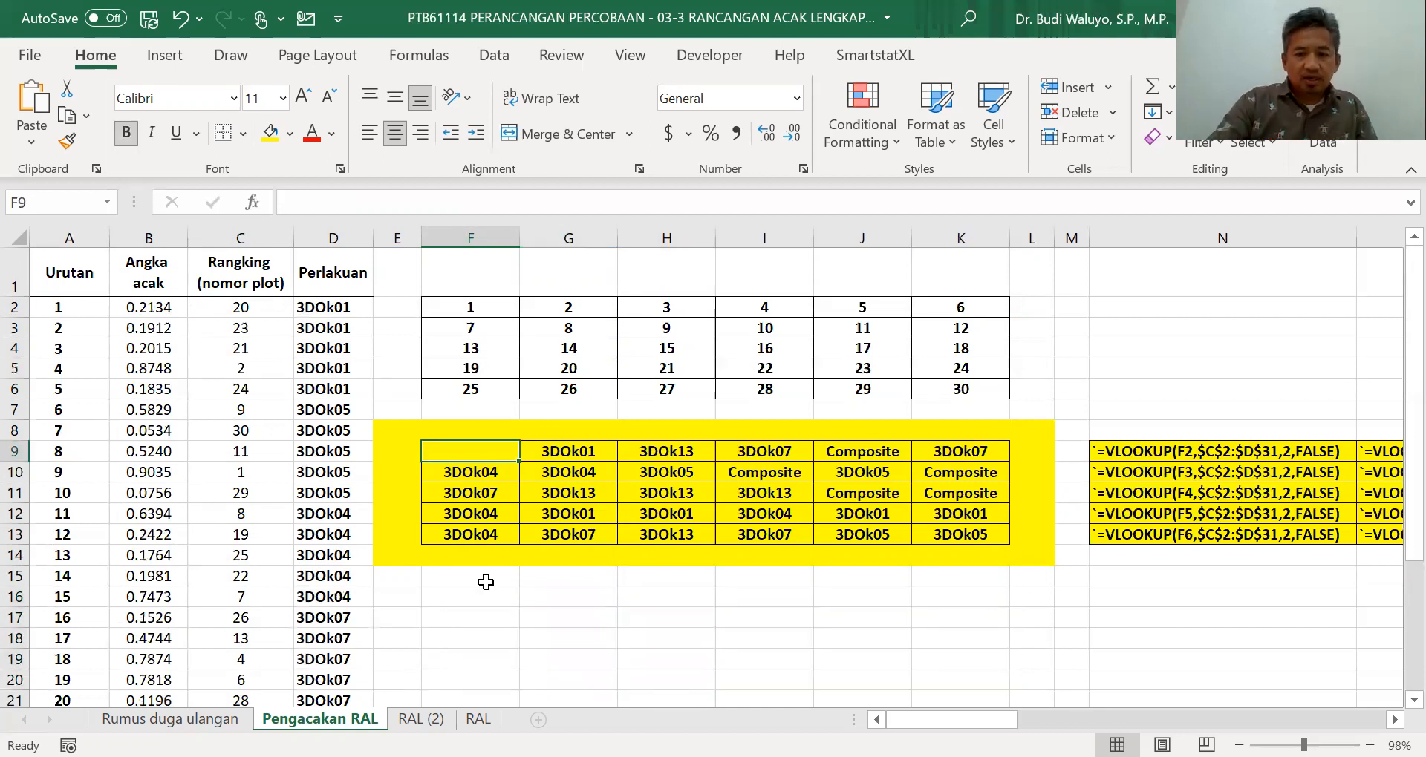
# Step: Start a VLOOKUP formula in cell F9 with F2 as the lookup value and C2:D31 as the table array
pyautogui.write('=')
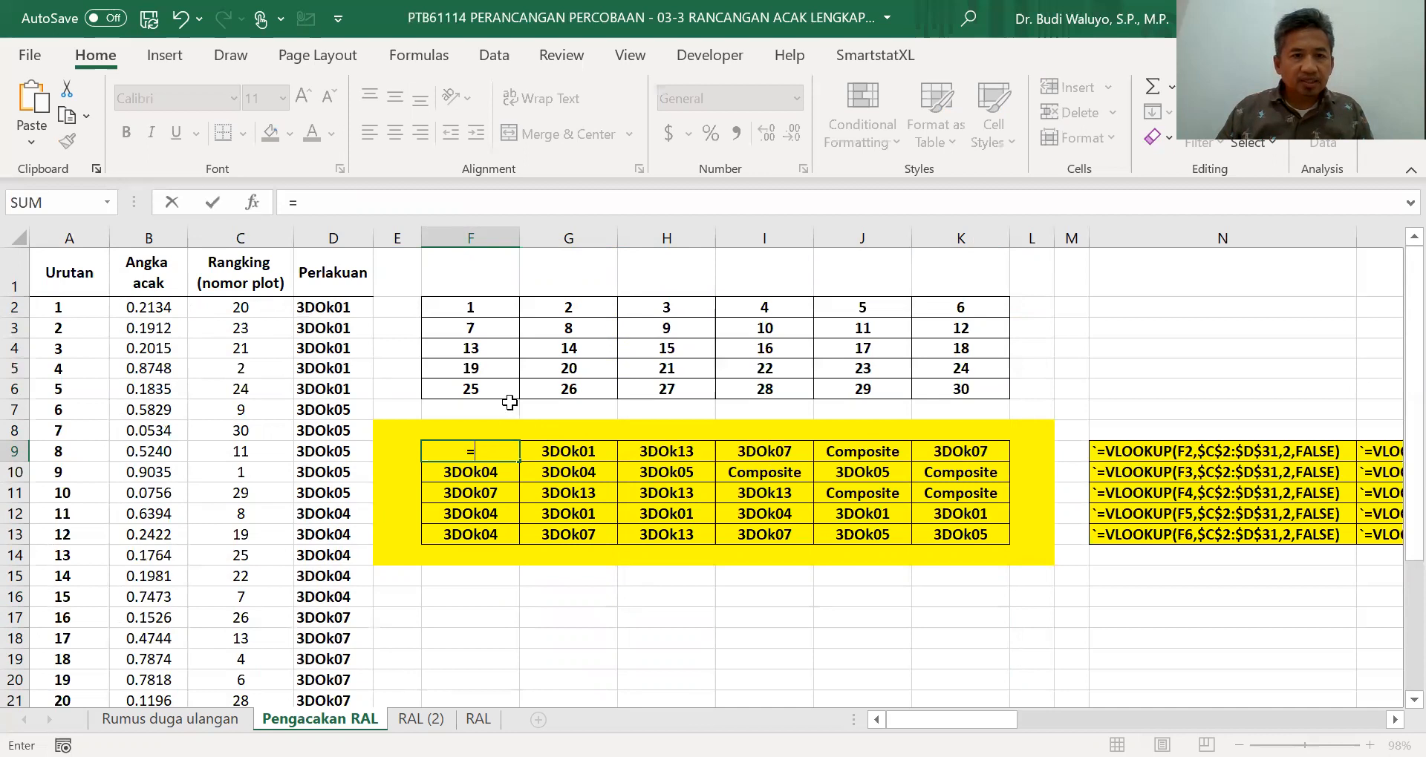
pyautogui.click(493, 308)
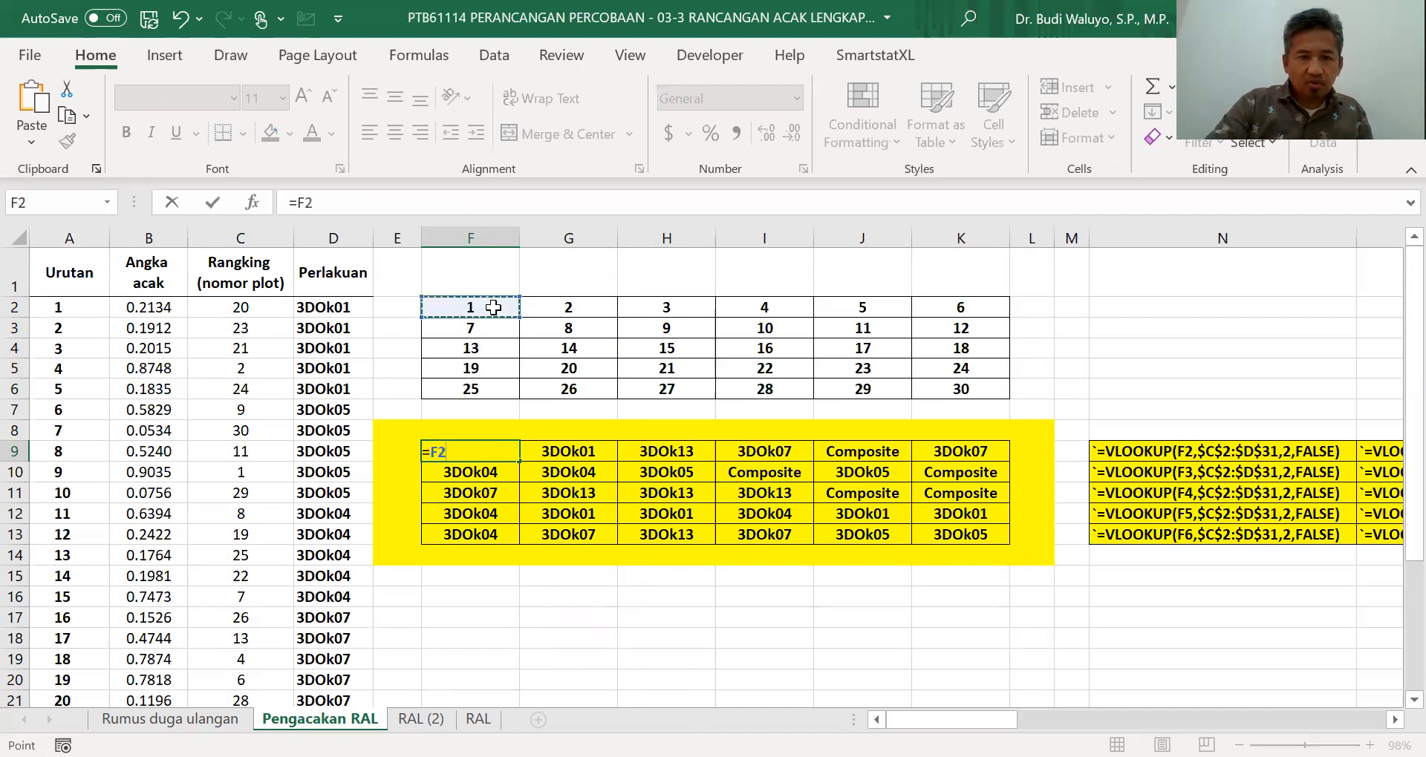
pyautogui.write(',')
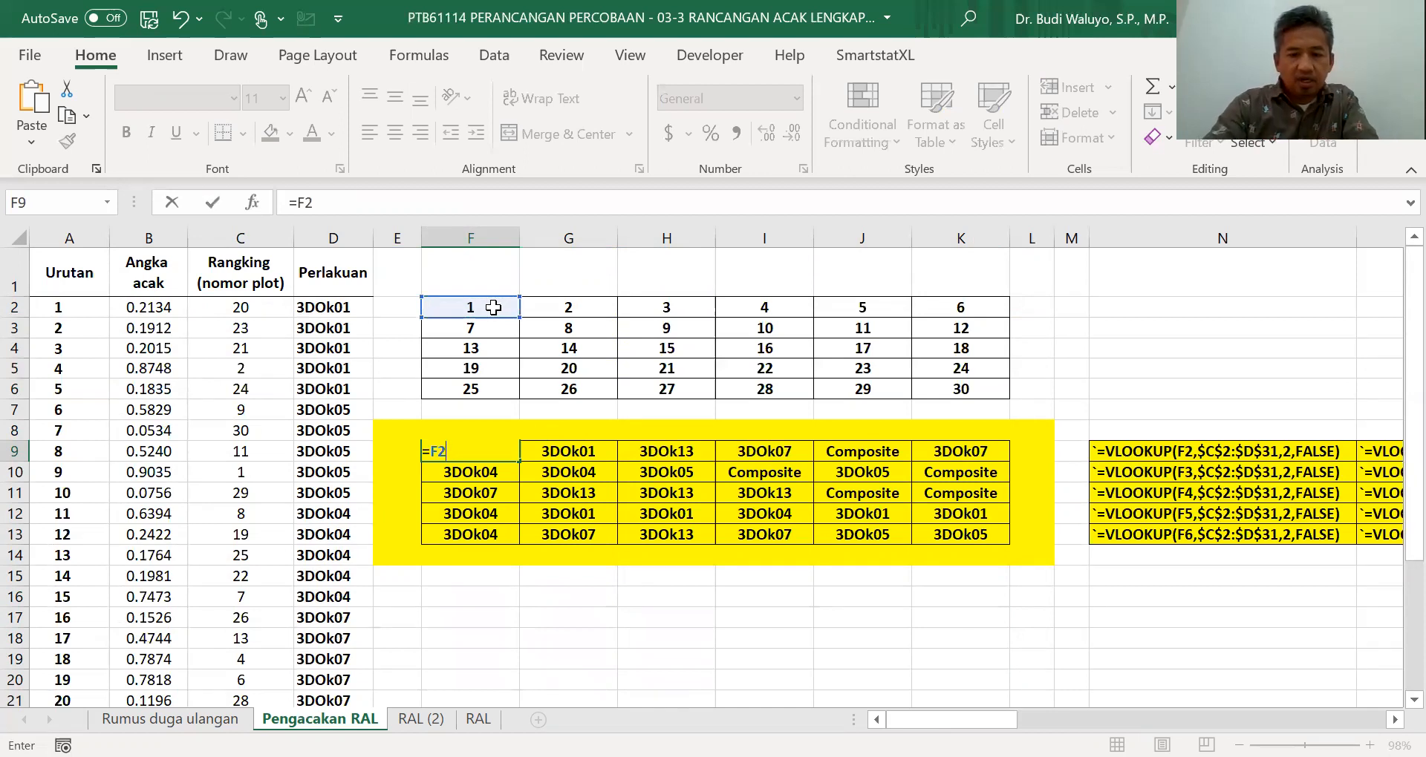
pyautogui.press('BackSpace')
pyautogui.press('BackSpace')
pyautogui.write('vlookup(')
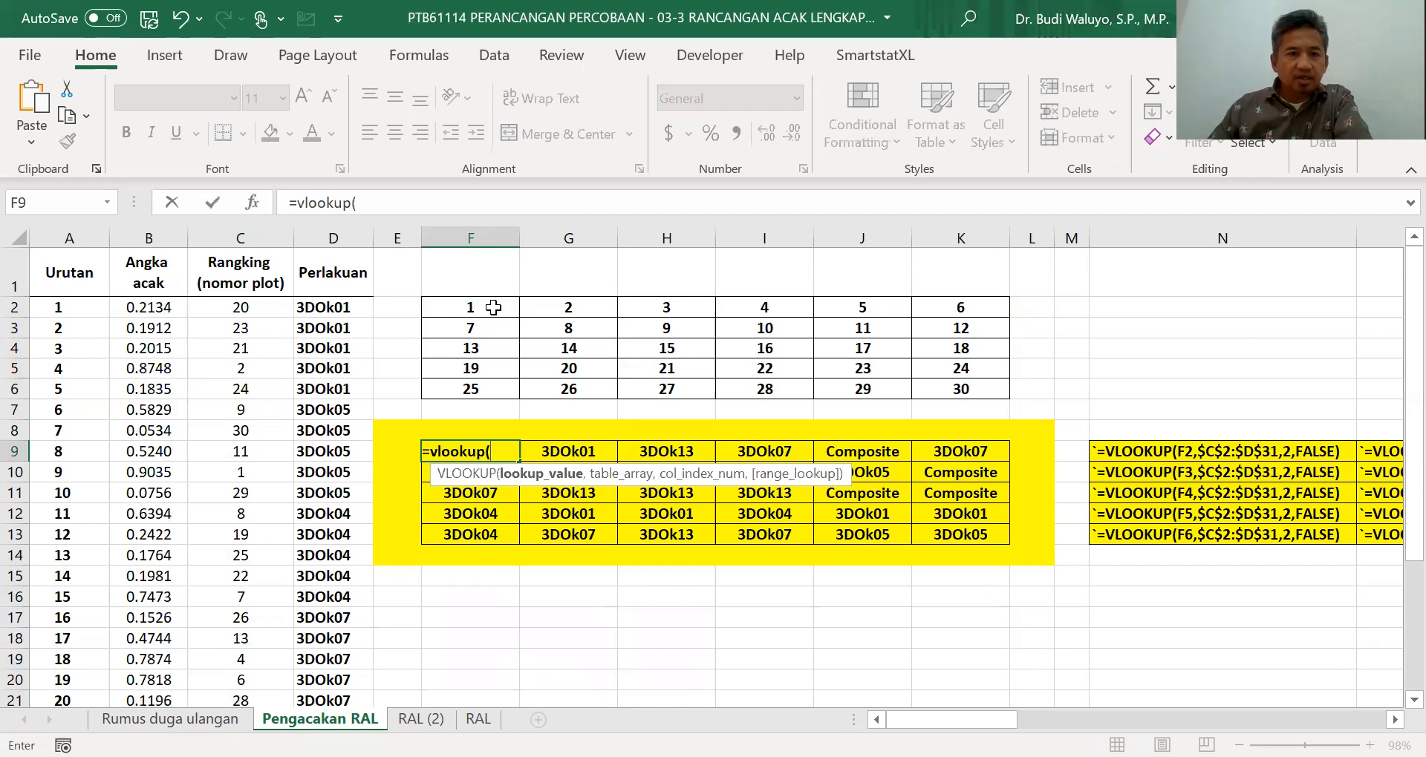
pyautogui.click(493, 308)
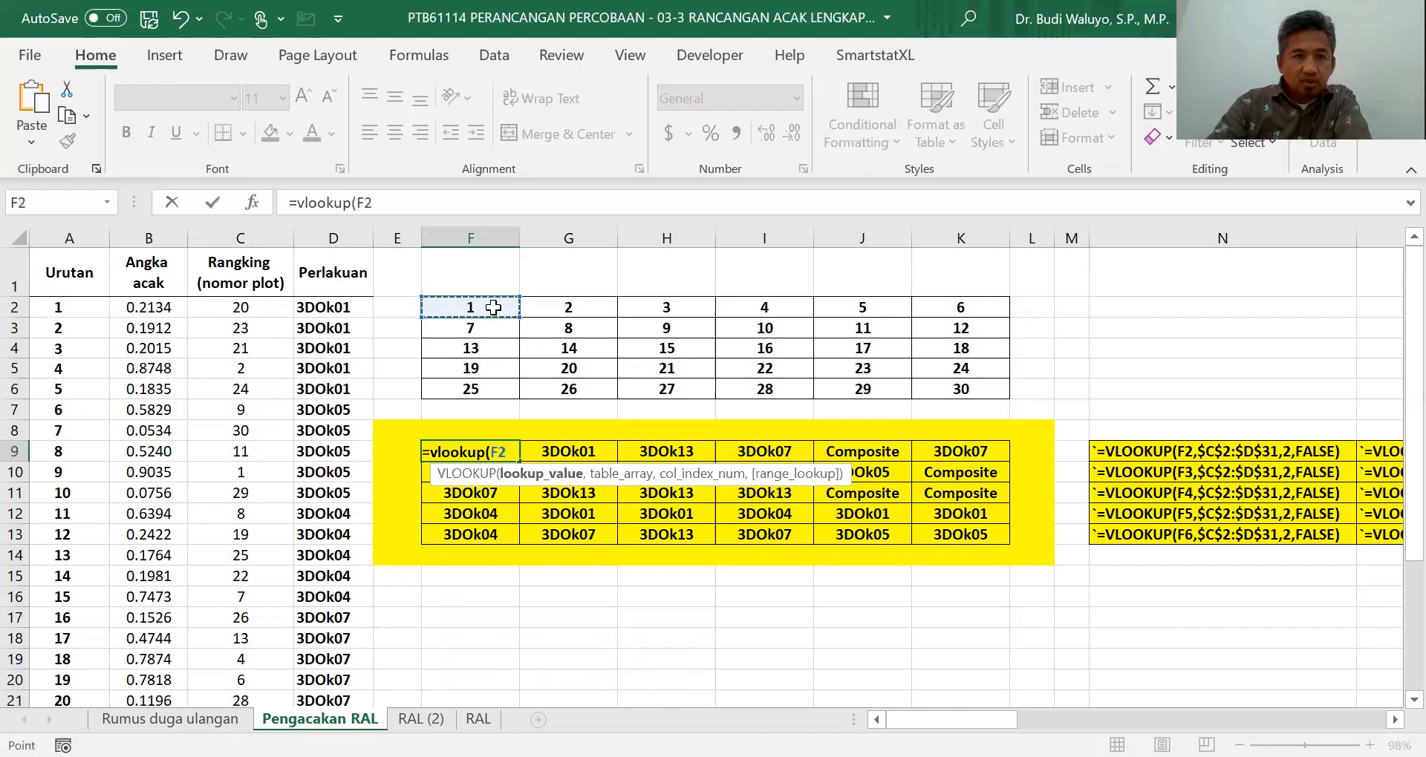
pyautogui.write(',')
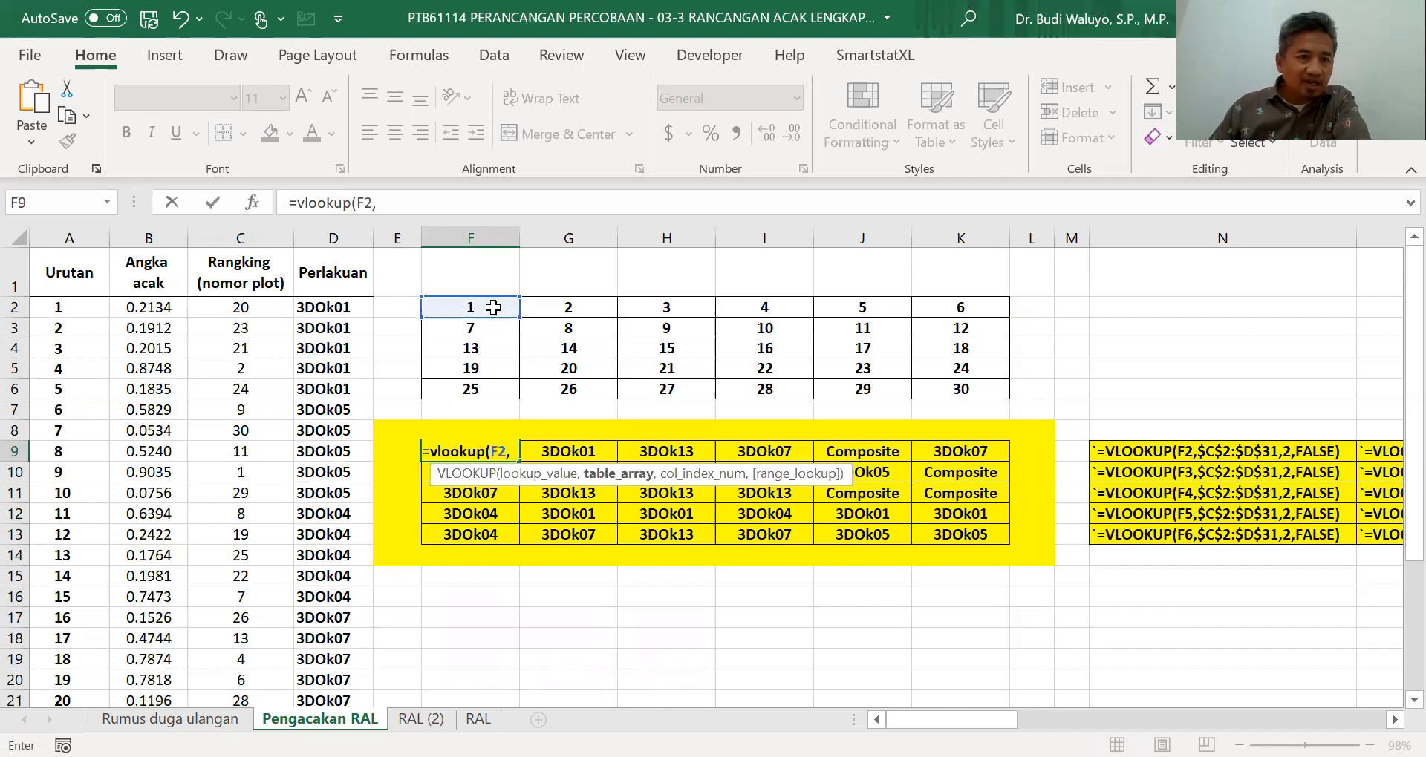
pyautogui.click(254, 309)
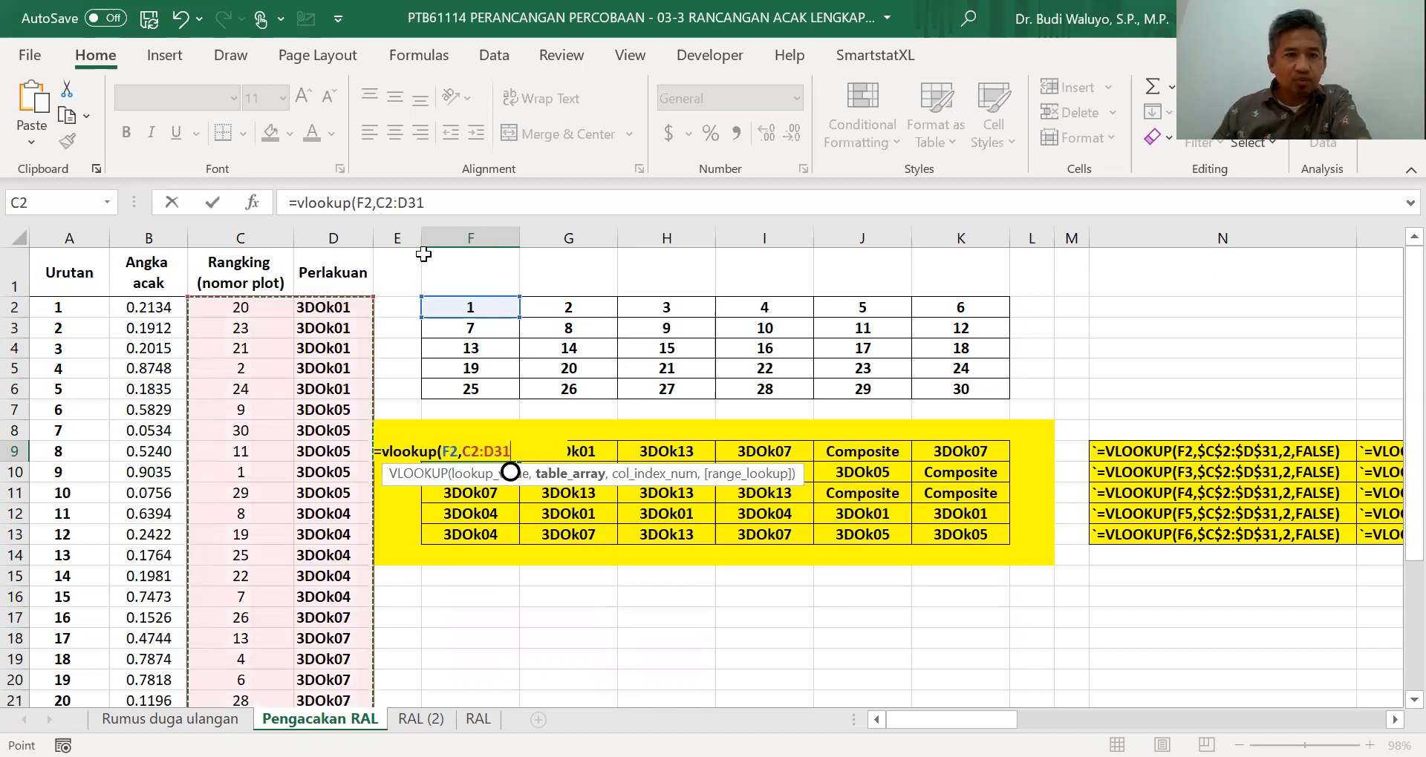
# Step: Make the VLOOKUP table range absolute as $C$2:$D$31
pyautogui.click(377, 203)
pyautogui.write('$')
pyautogui.click(396, 210)
pyautogui.write('$')
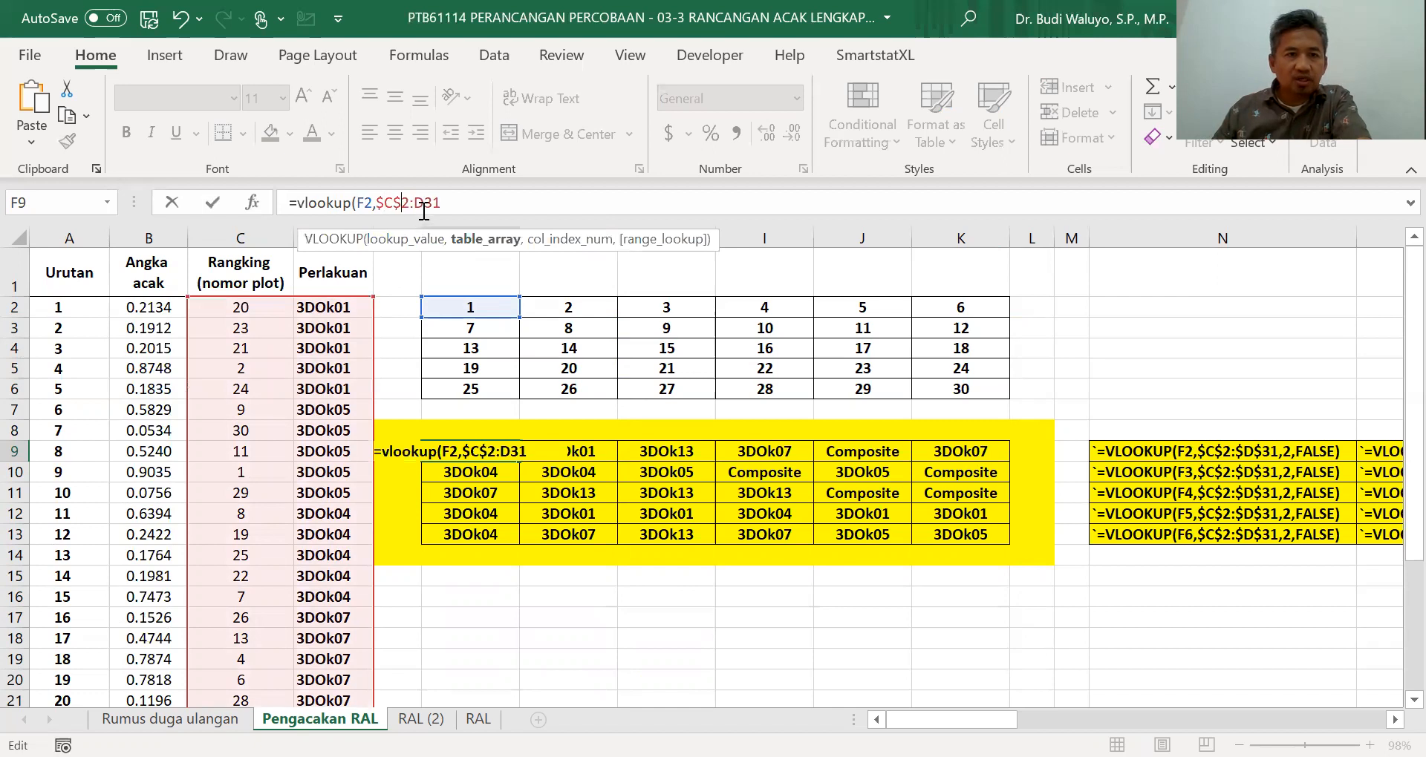
pyautogui.click(414, 206)
pyautogui.write('$')
pyautogui.click(429, 203)
pyautogui.write('$31')
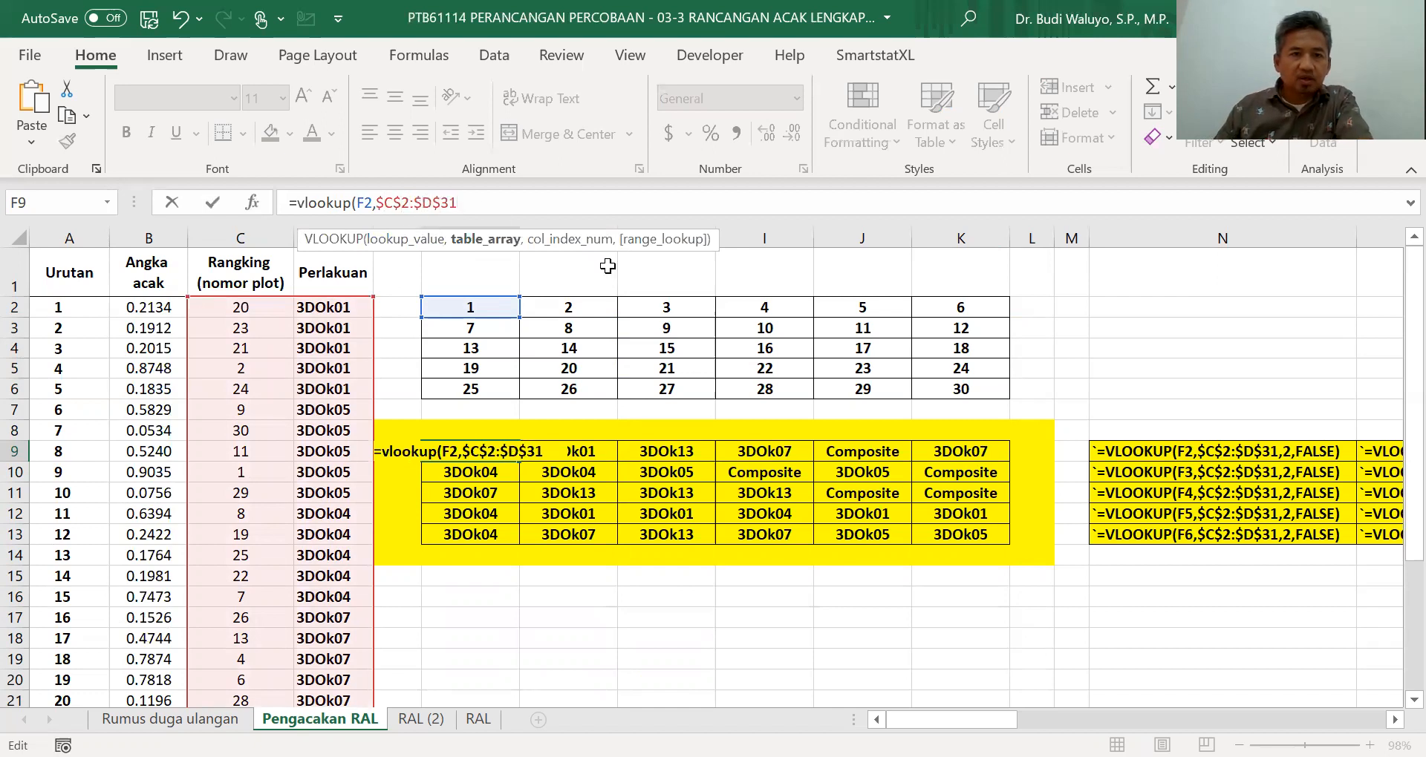
# Step: Complete the VLOOKUP formula in F9 with column index 2 and FALSE for an exact match
pyautogui.write(',2')
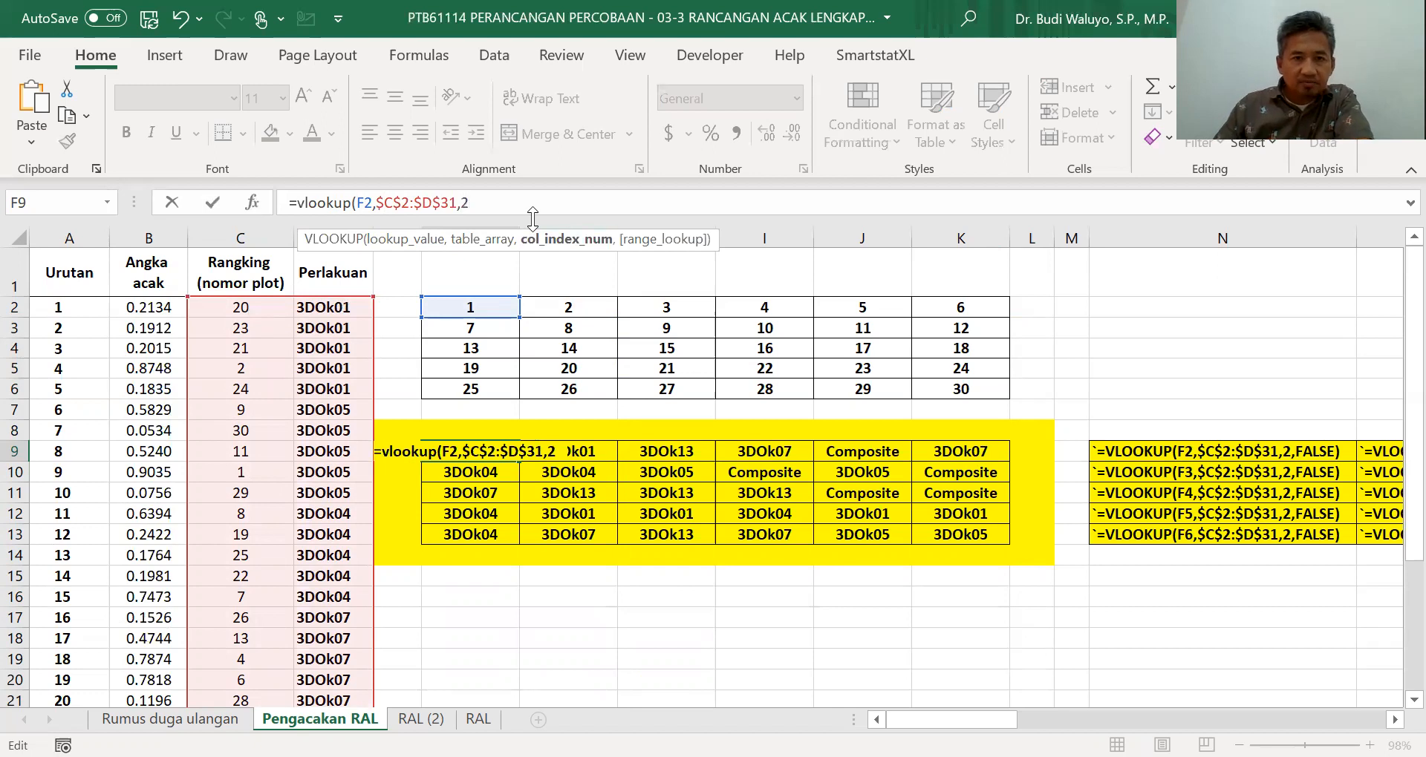
pyautogui.write(',')
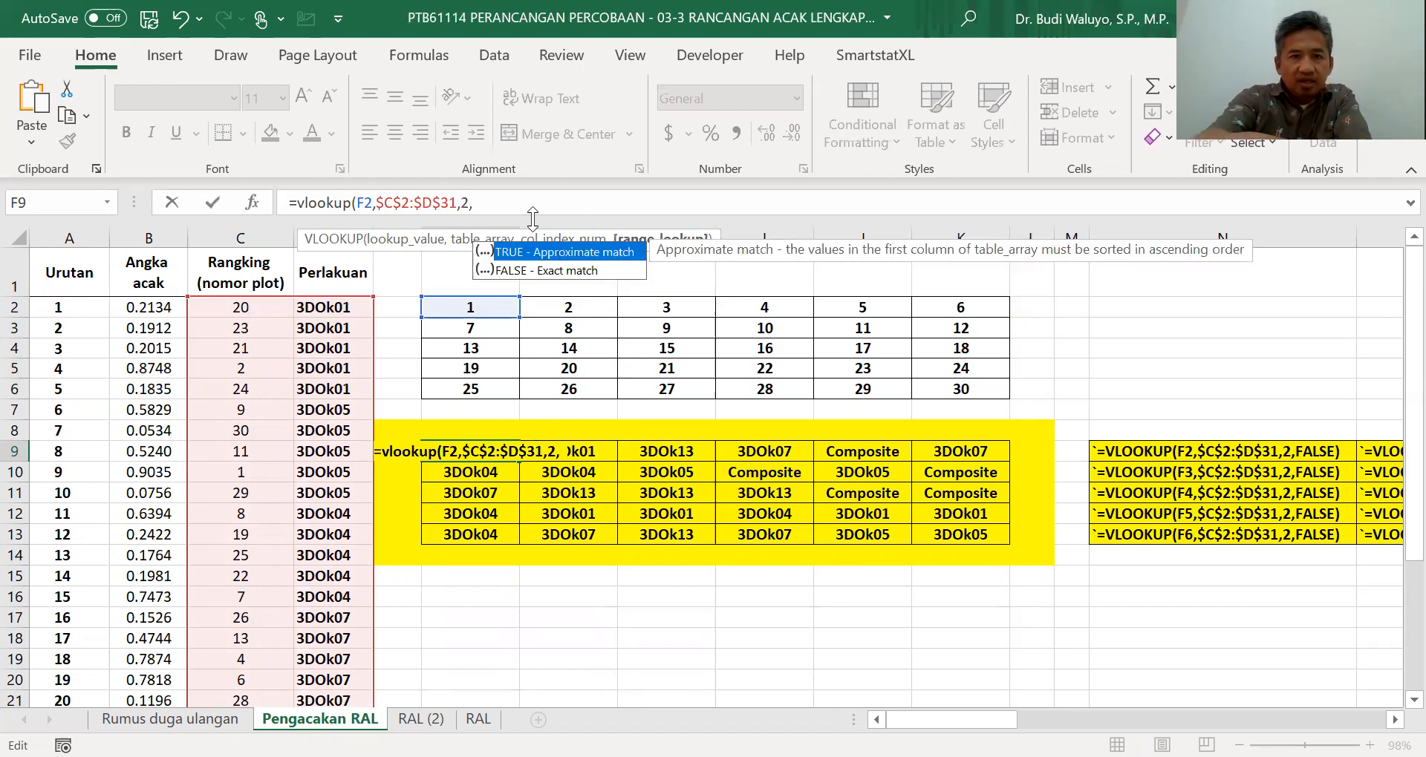
pyautogui.write('false')
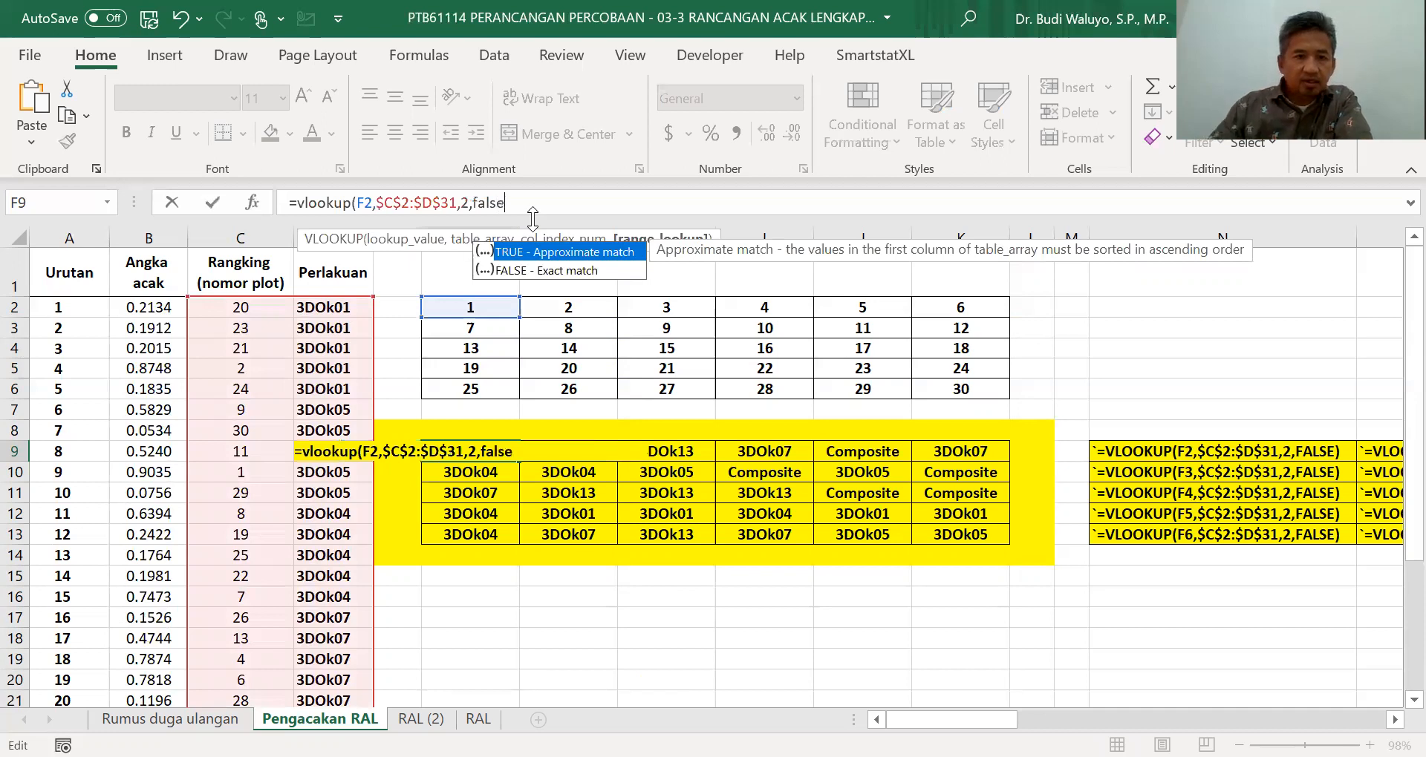
pyautogui.hotkey('ctrl', 'Return')
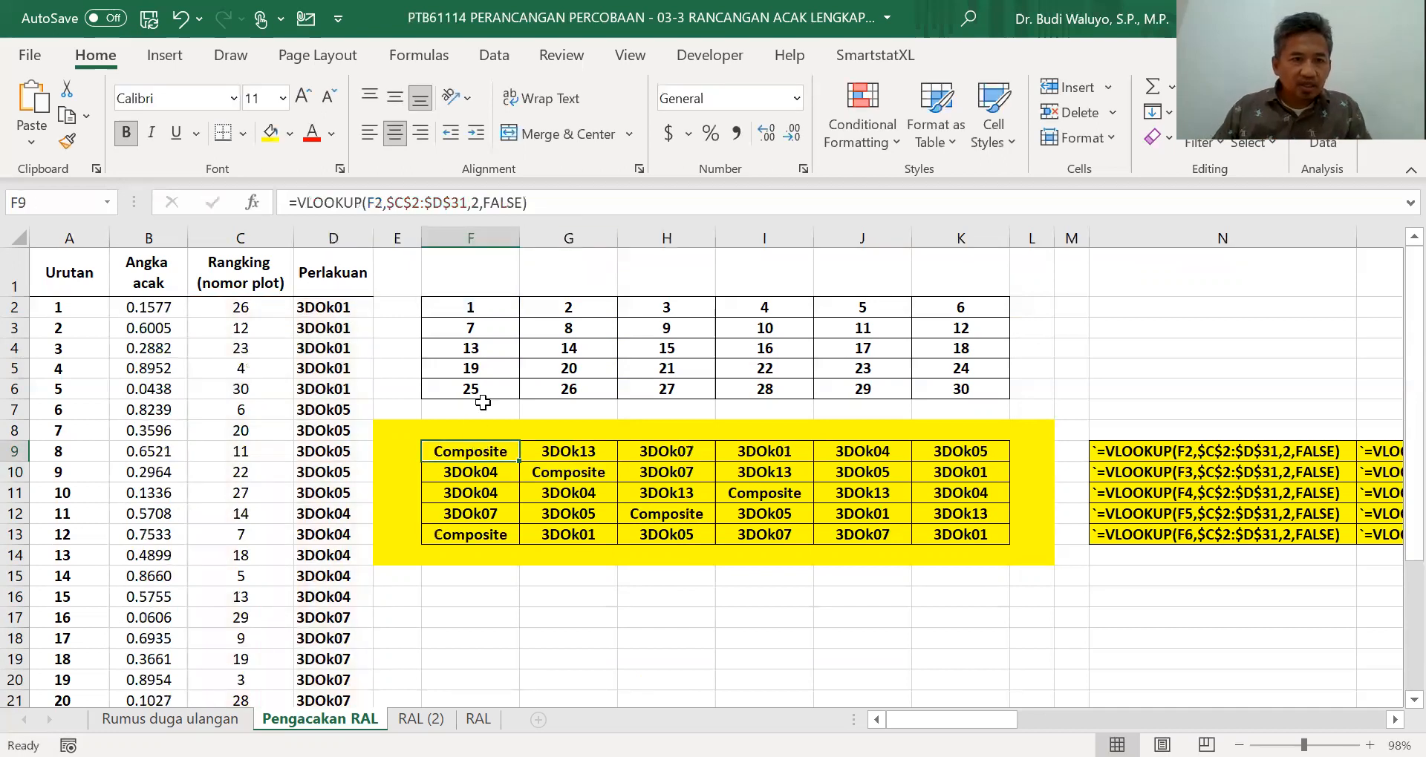
# Step: Fill the VLOOKUP formula from F9 across and down the whole layout grid F9:K13
pyautogui.scroll(-2, 286, 584)
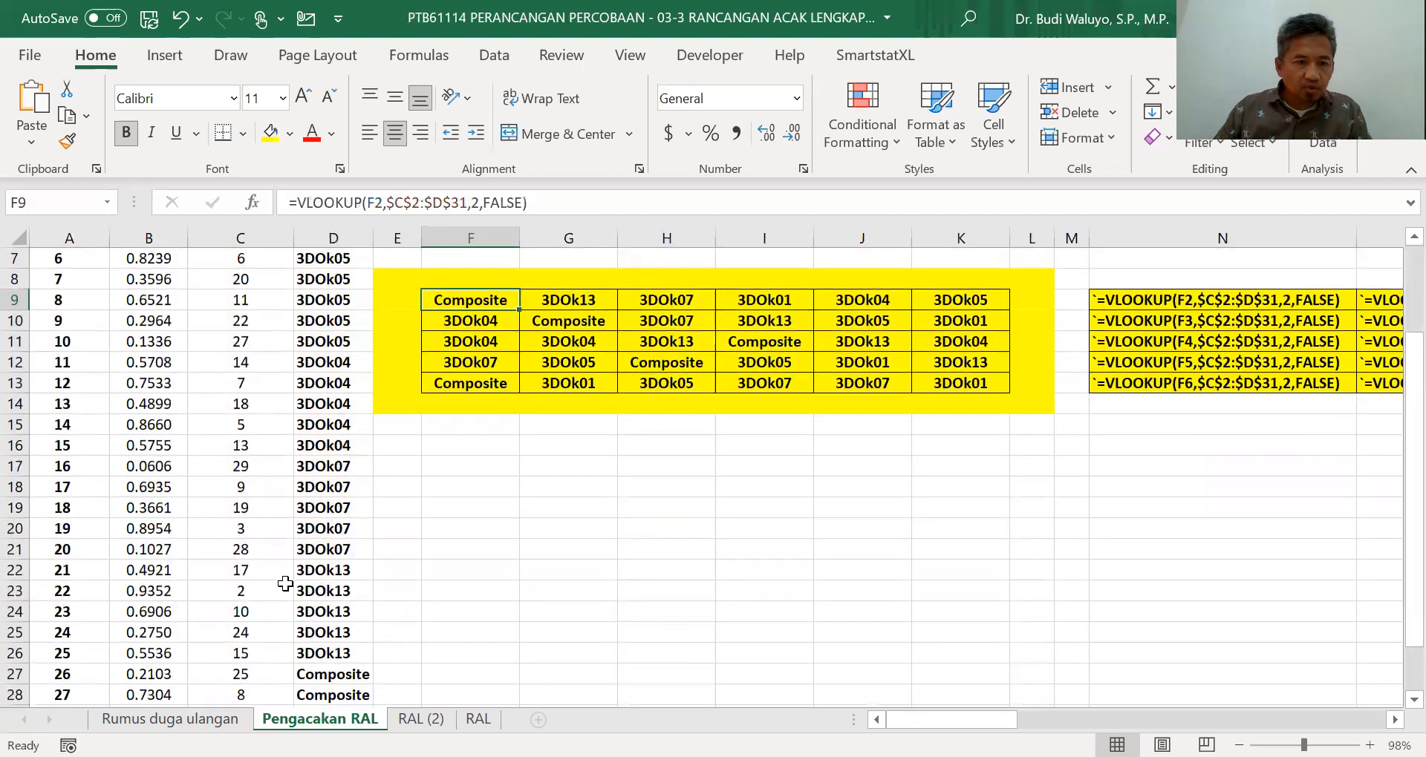
pyautogui.scroll(-2, 285, 583)
pyautogui.scroll(4, 318, 535)
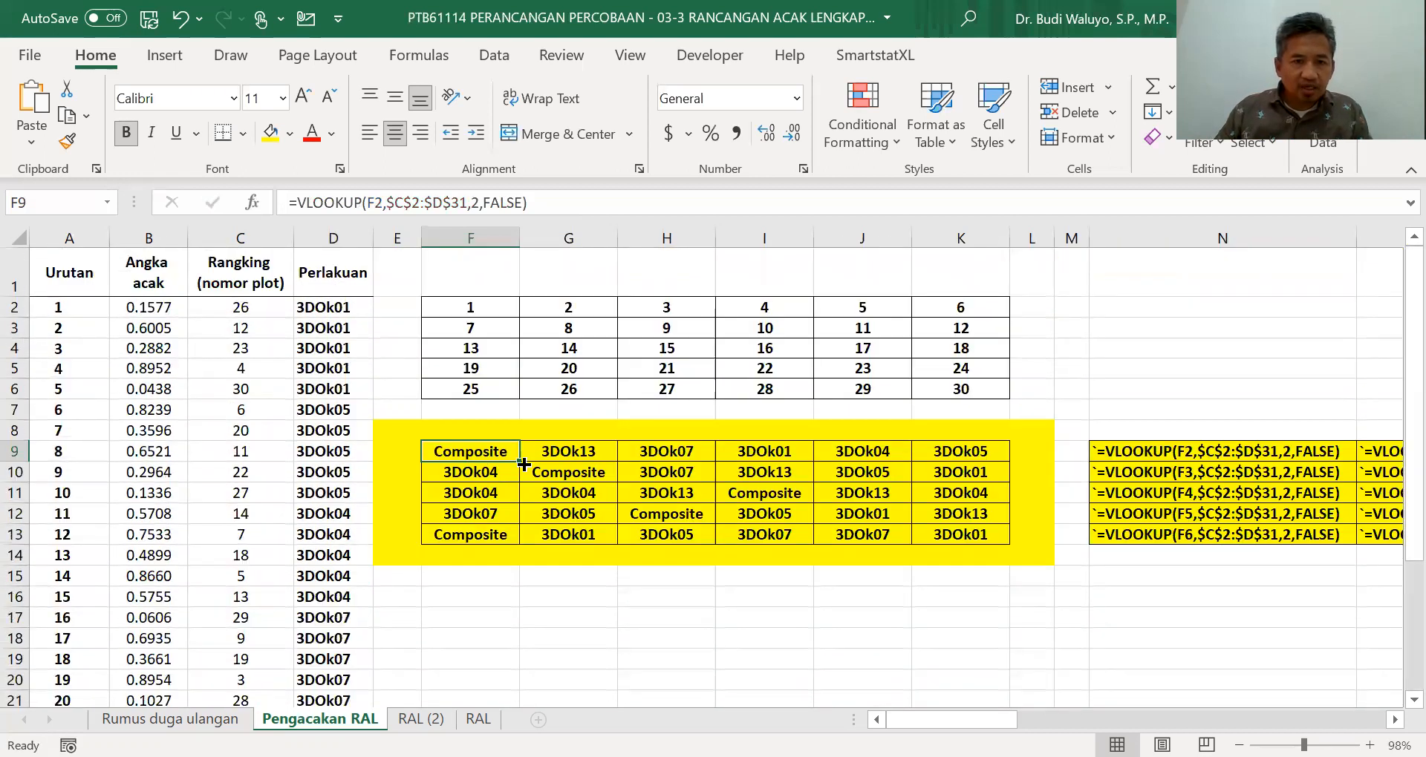
pyautogui.moveTo(520, 463); pyautogui.dragTo(1010, 543)
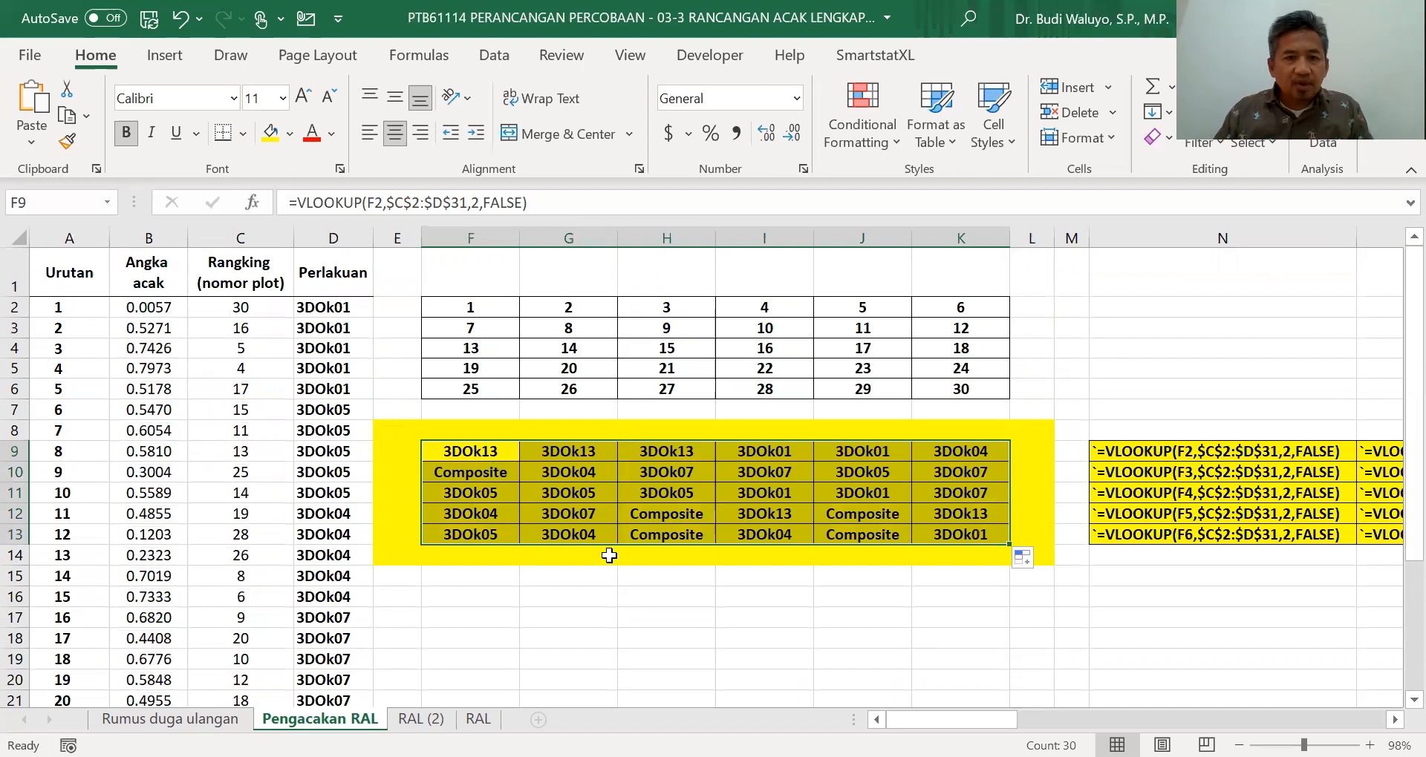
# Step: Copy the randomized layout F9:K13 and paste it as values only into F16:K20
pyautogui.rightClick(489, 462)
pyautogui.click(548, 162)
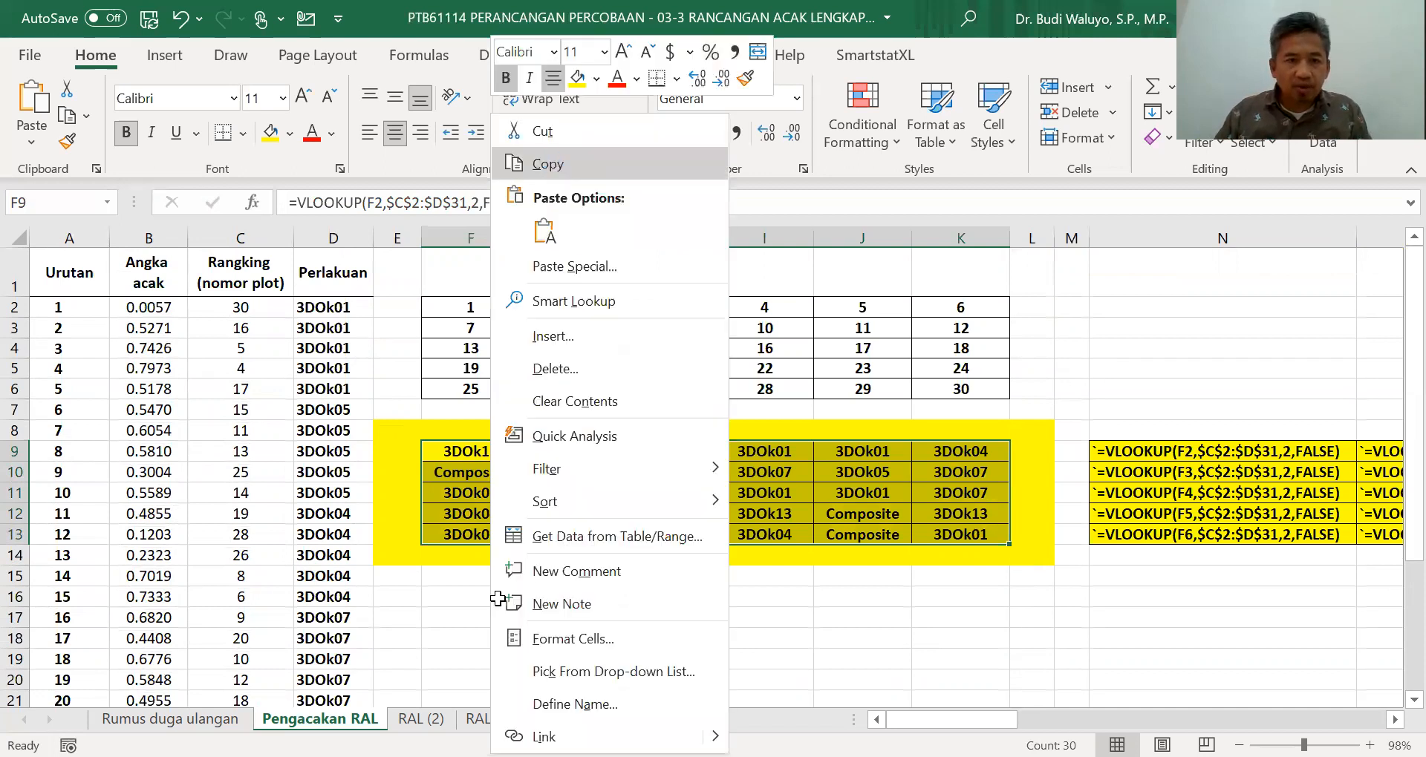
pyautogui.rightClick(498, 596)
pyautogui.click(619, 266)
pyautogui.click(441, 182)
pyautogui.click(676, 431)
pyautogui.click(924, 639)
pyautogui.moveTo(481, 598); pyautogui.dragTo(936, 683)
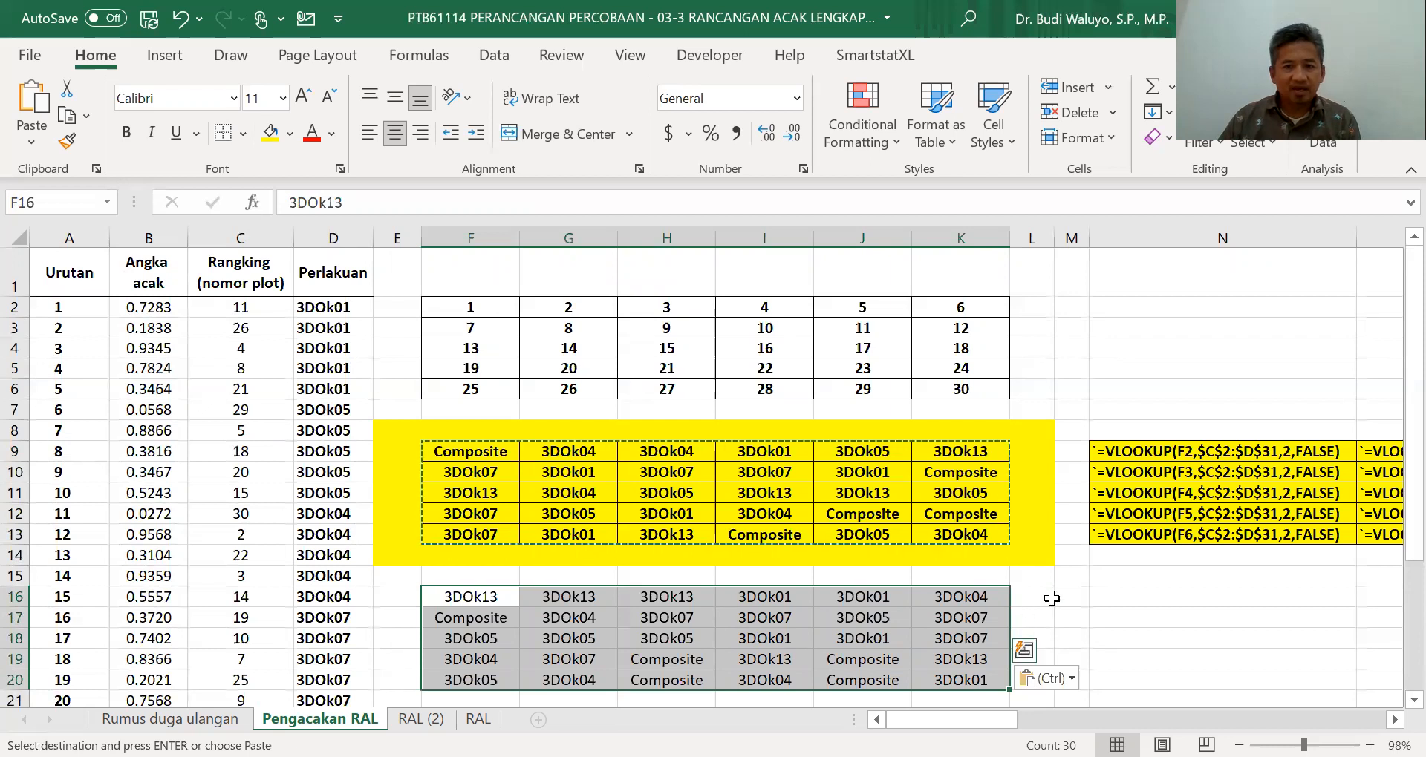
pyautogui.click(1029, 603)
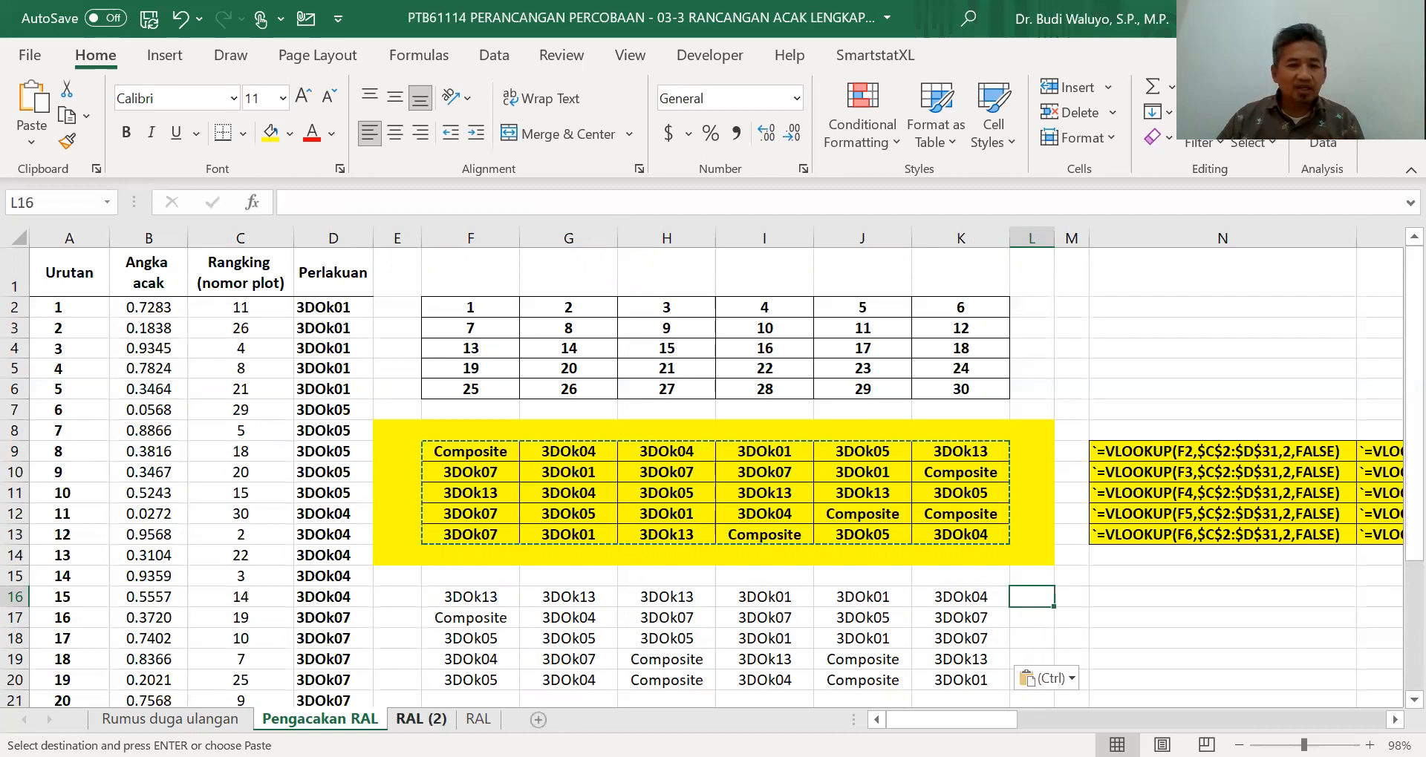
# Step: On the RAL (2) sheet, clear the ANOVA table contents in C15:I21
pyautogui.click(421, 719)
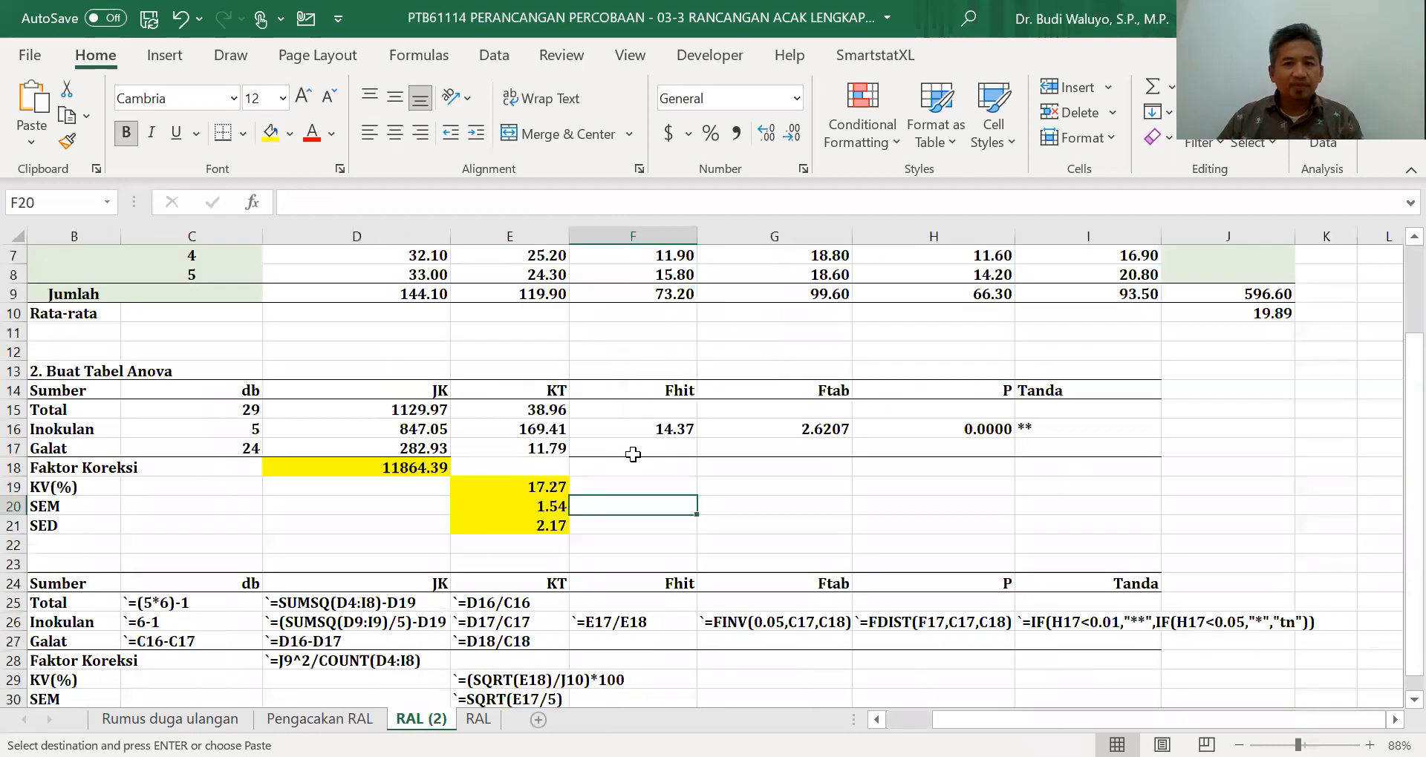
pyautogui.scroll(2, 636, 455)
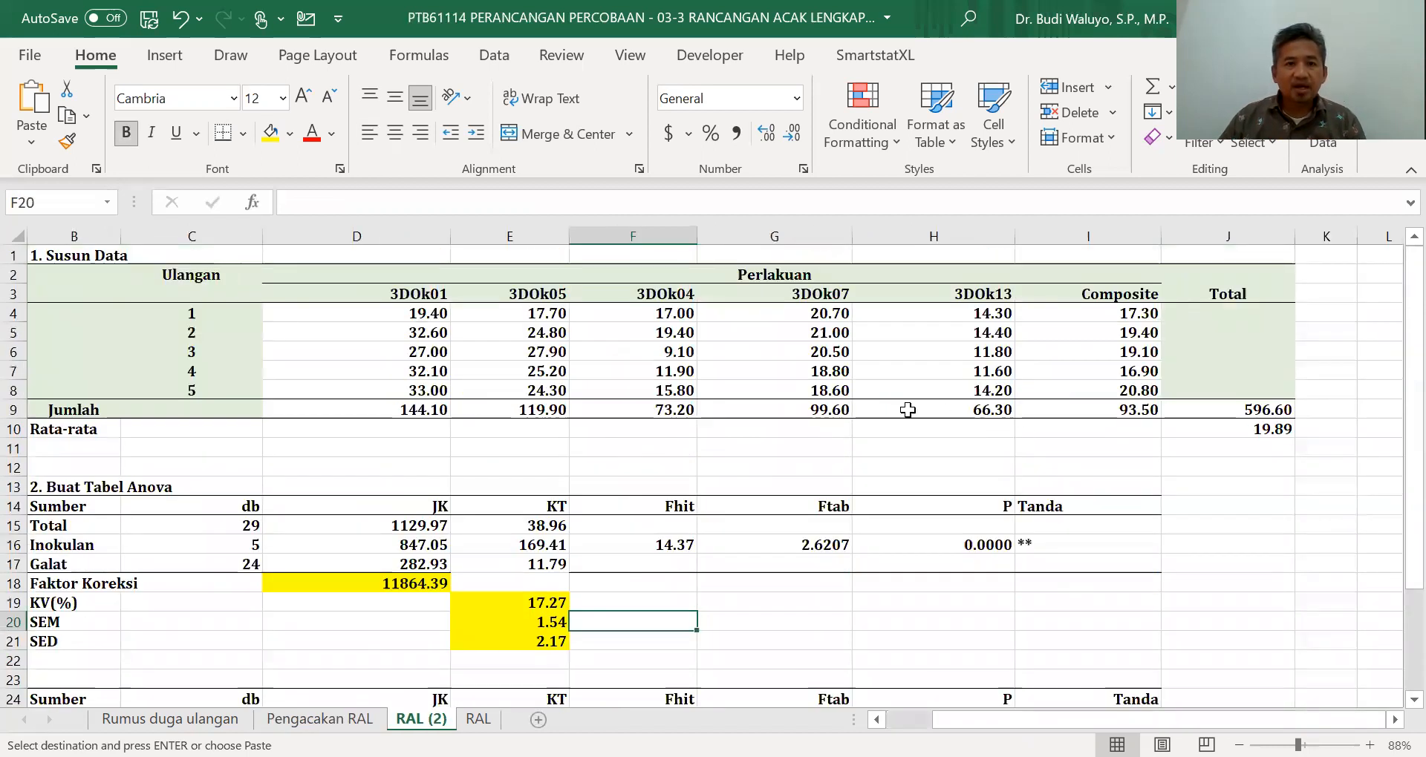
pyautogui.scroll(-2, 666, 521)
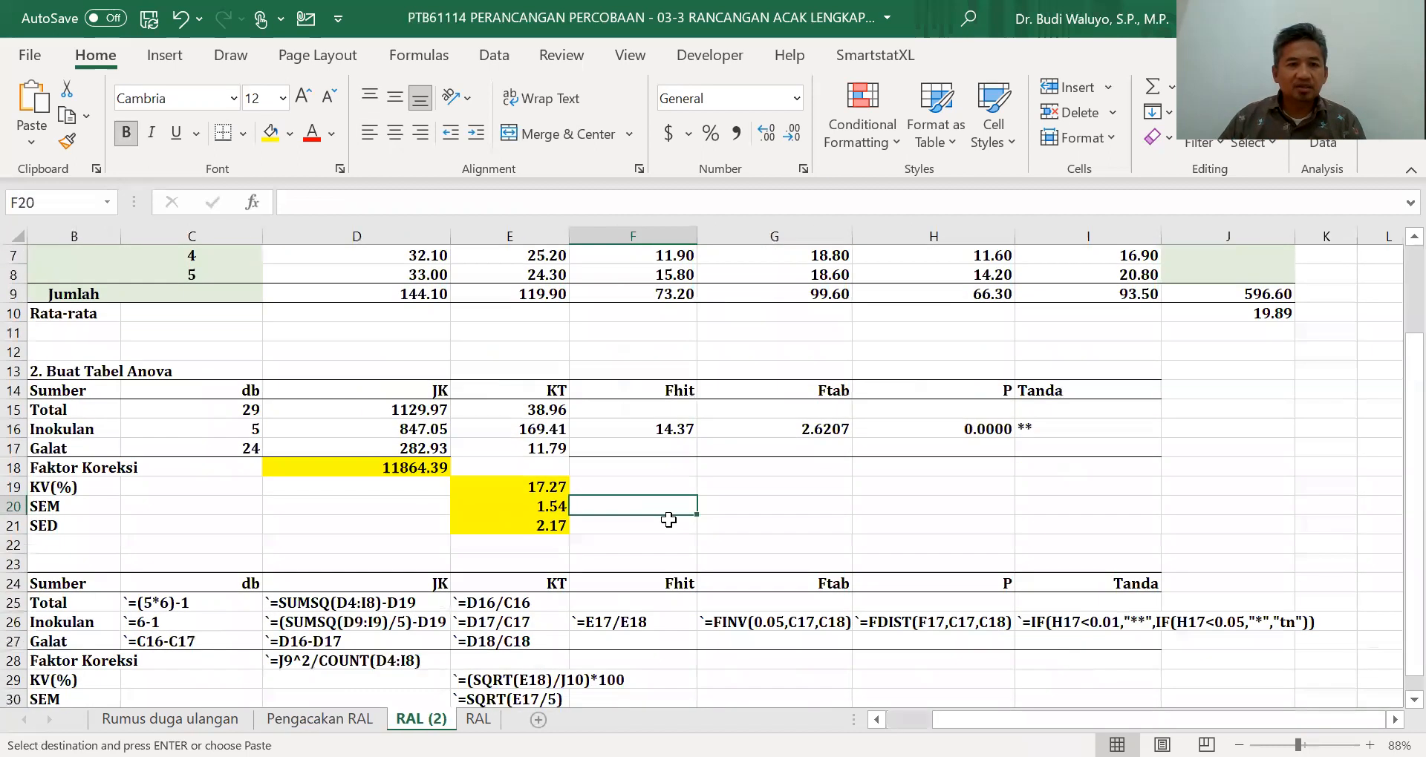
pyautogui.moveTo(252, 412); pyautogui.dragTo(1040, 527)
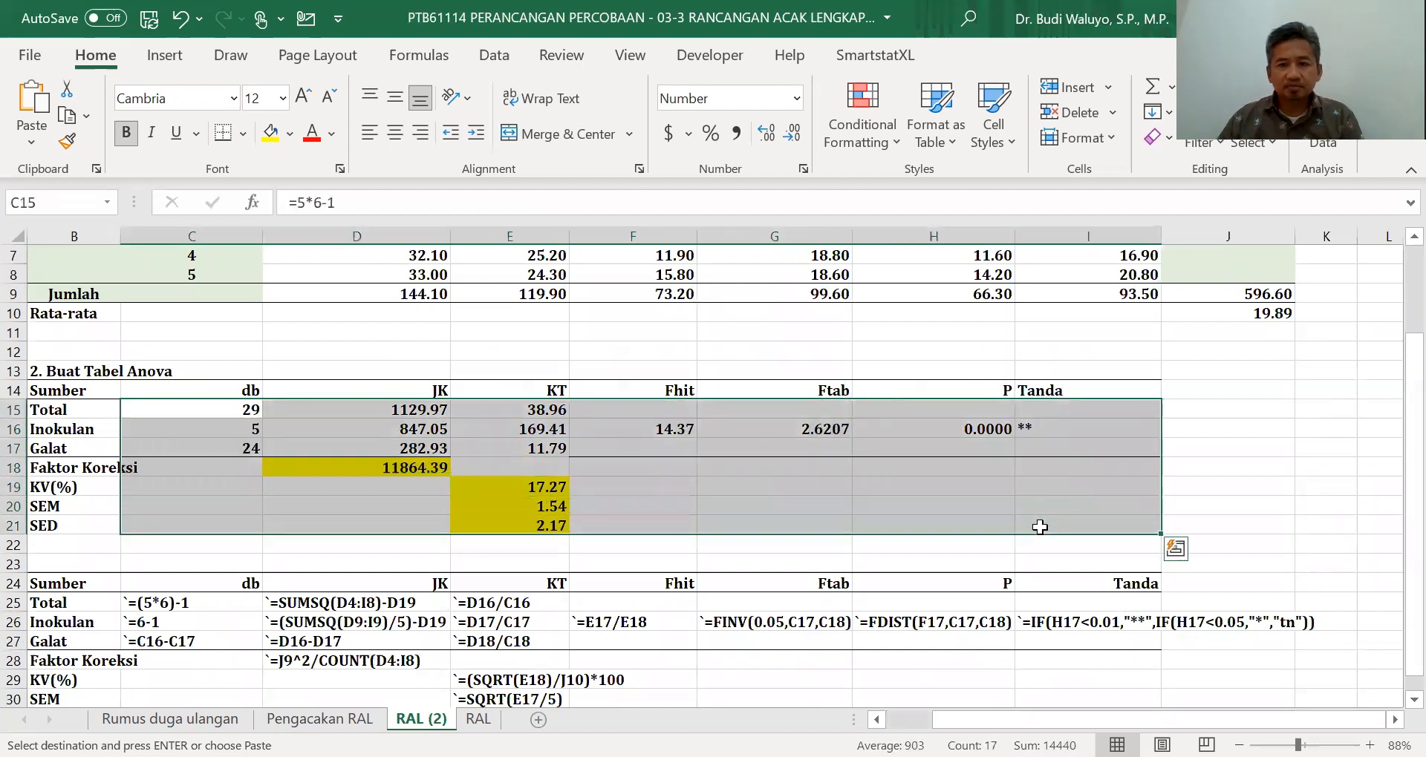
pyautogui.press('Delete')
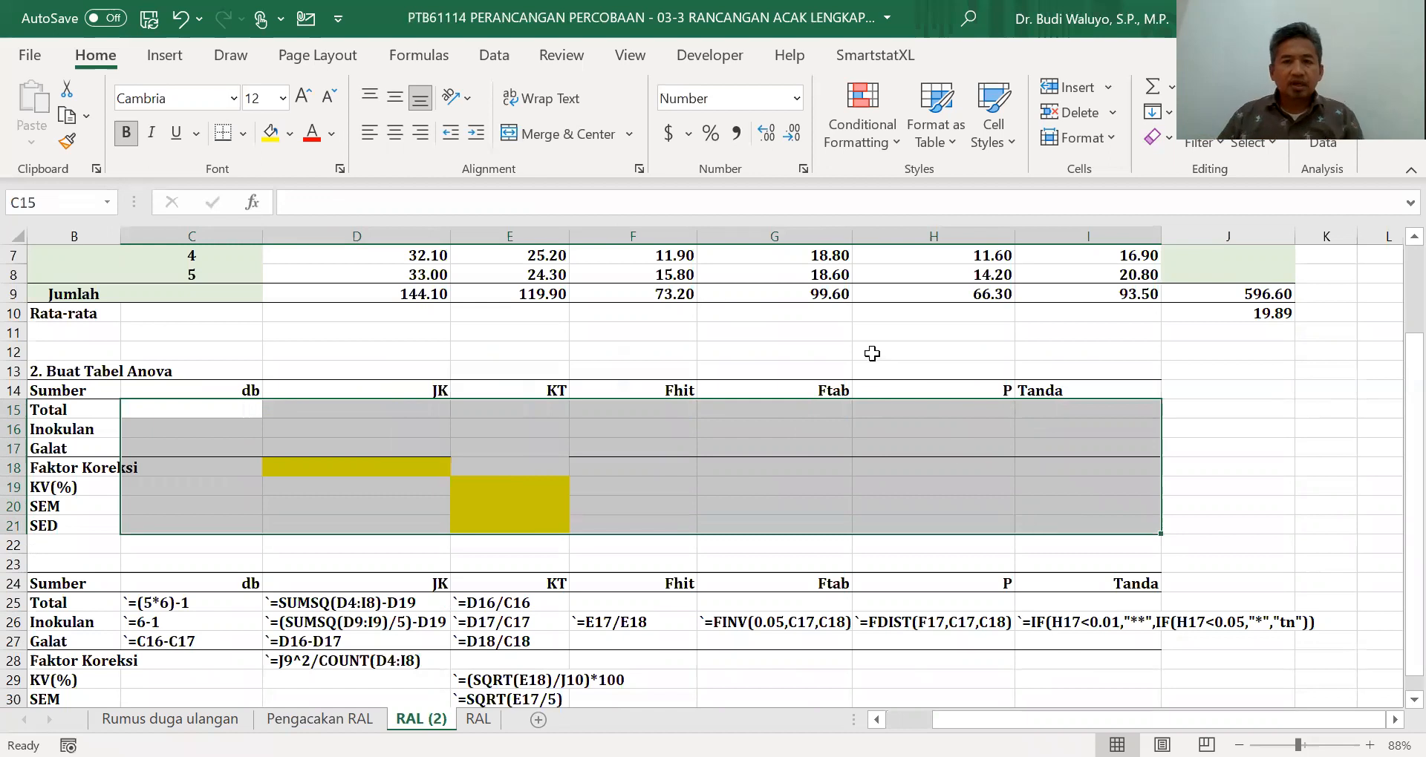
# Step: Review the treatment data in D3:I8 and fill the Jumlah formula =SUM(D4:D8) from D9 across to I9
pyautogui.scroll(2, 872, 354)
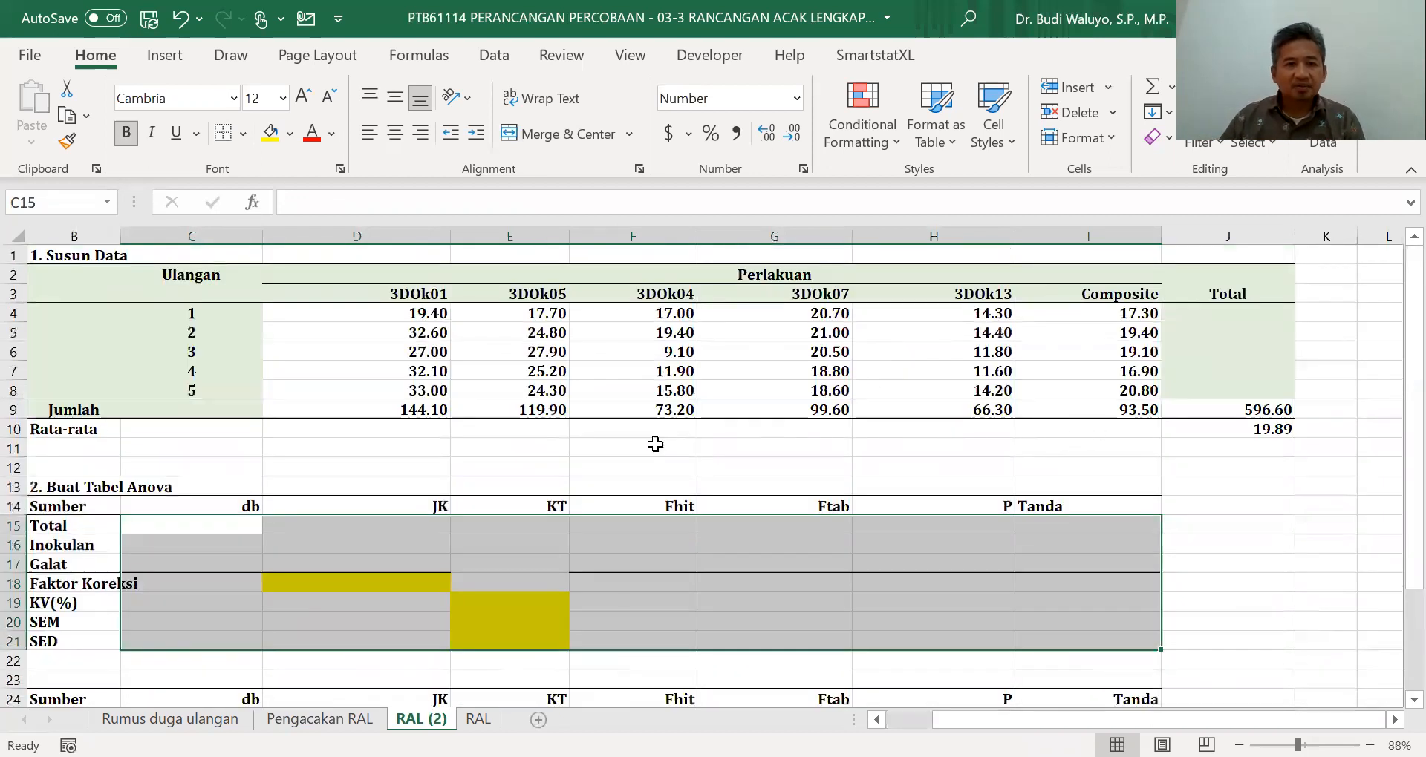
pyautogui.click(426, 310)
pyautogui.moveTo(417, 294); pyautogui.dragTo(1177, 397)
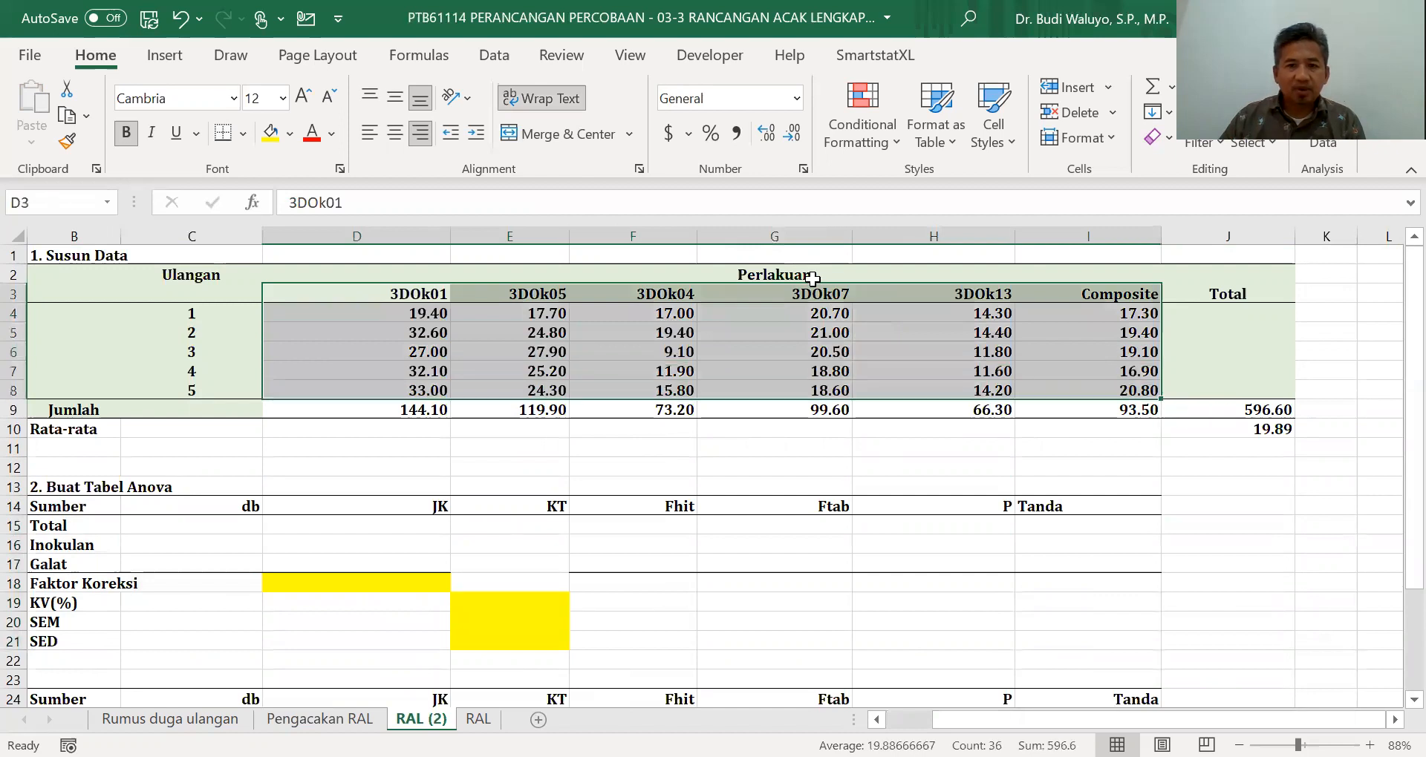
pyautogui.click(813, 276)
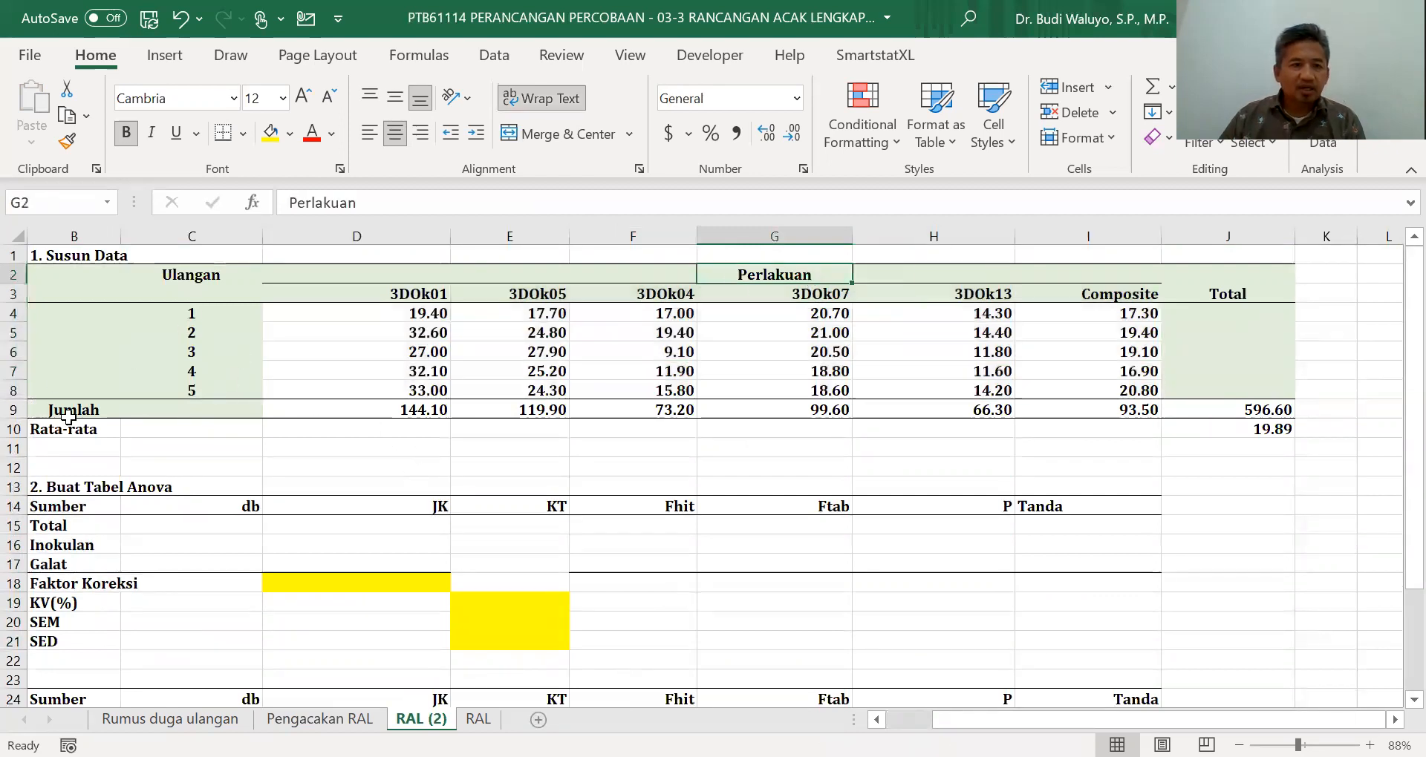
pyautogui.click(400, 406)
pyautogui.click(418, 203)
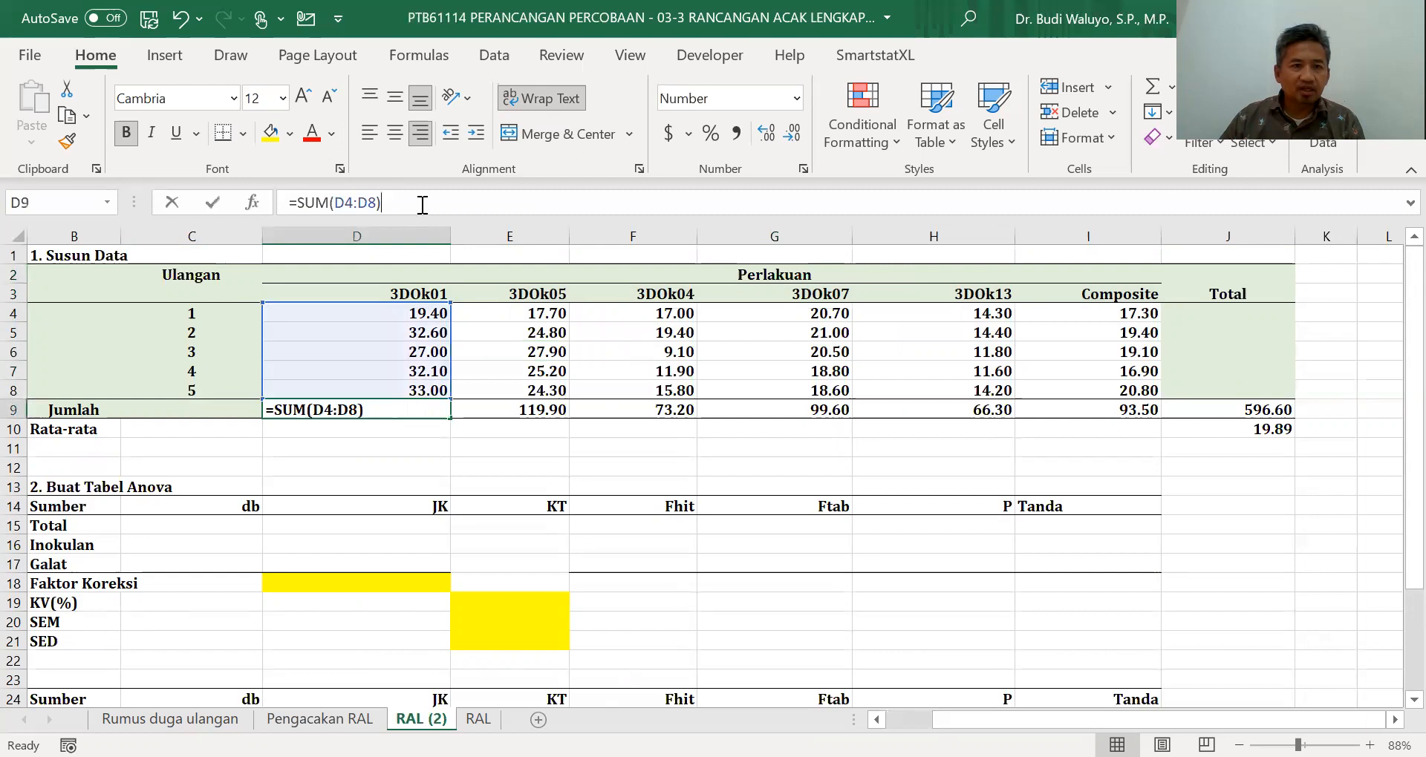
pyautogui.click(493, 451)
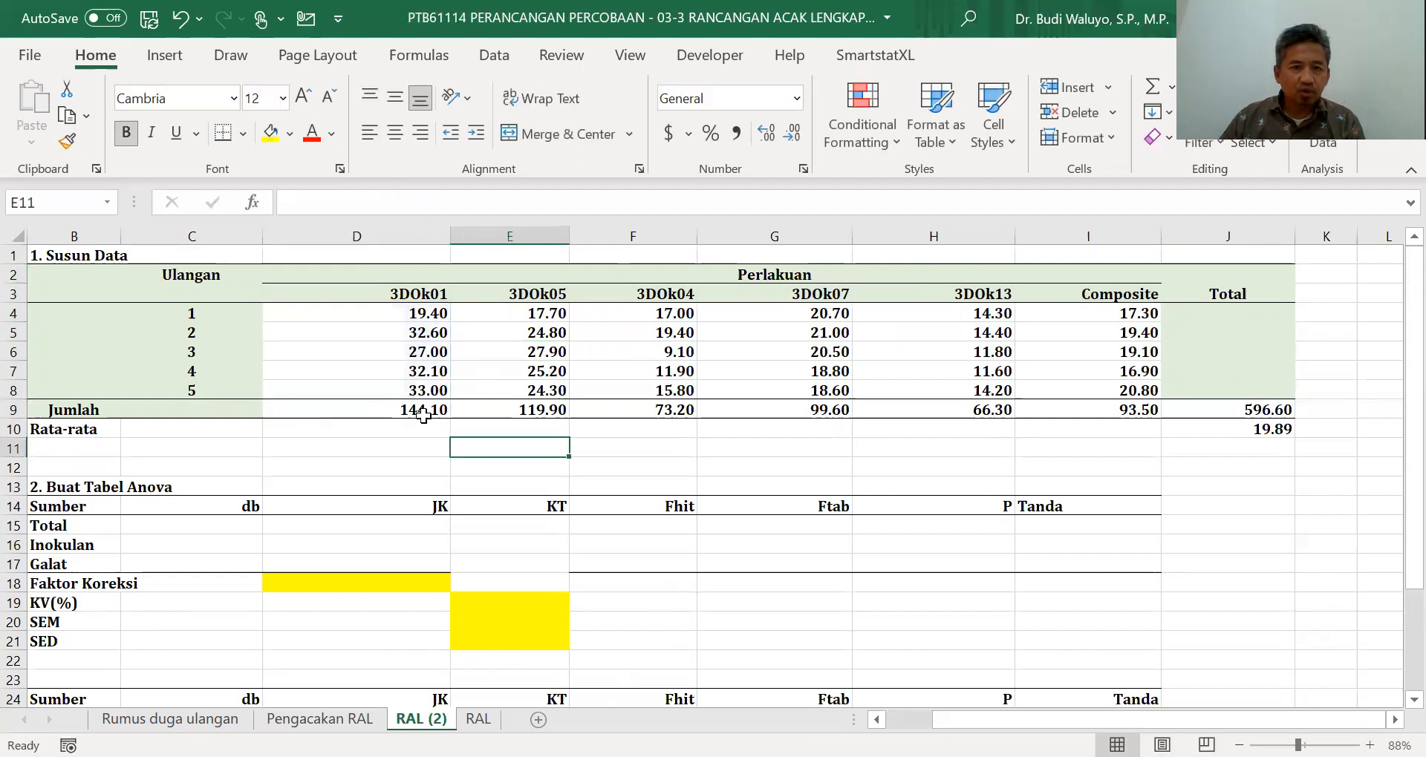
pyautogui.click(423, 414)
pyautogui.moveTo(454, 429); pyautogui.dragTo(1115, 462)
# Step: Examine the formulas behind the overall total in J9, the mean in J10 and the treatment total in E9
pyautogui.click(1264, 411)
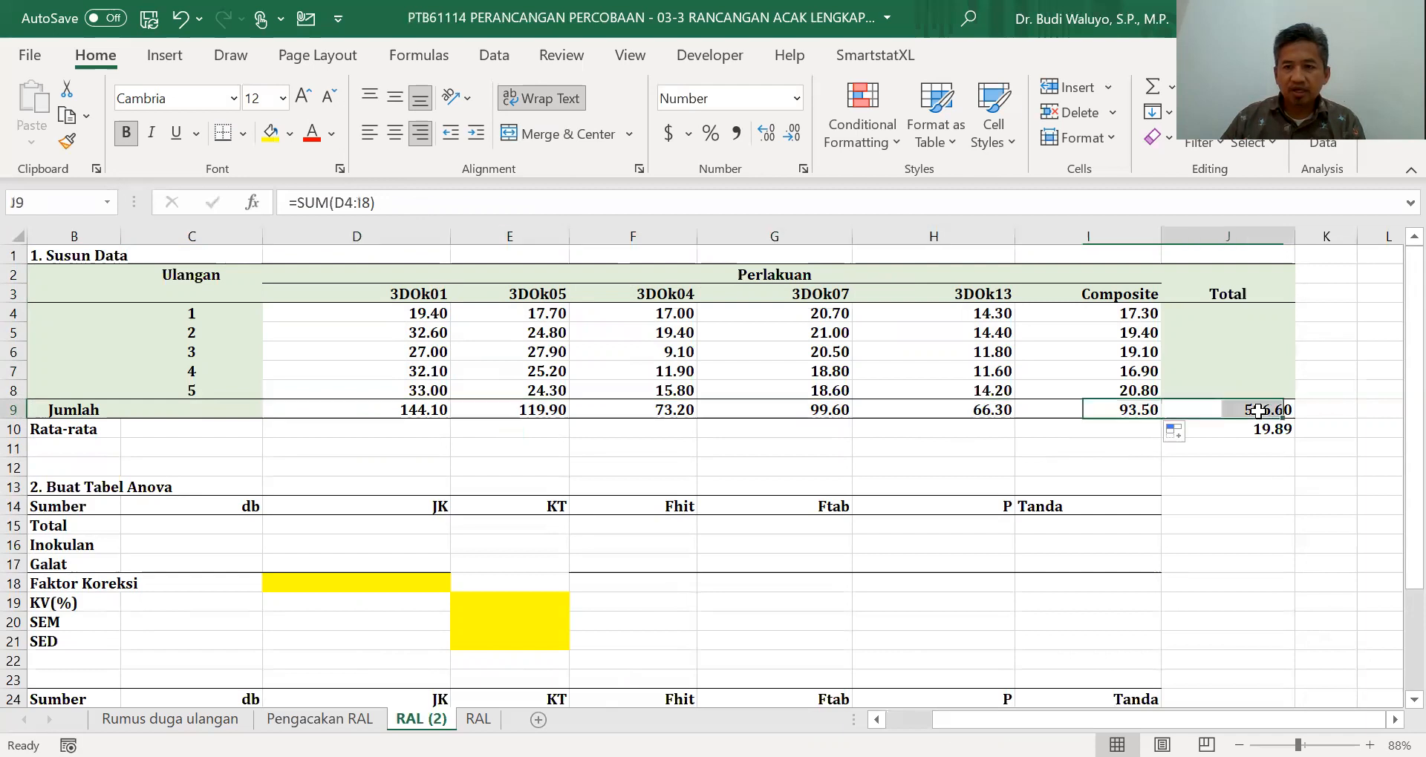
pyautogui.click(492, 202)
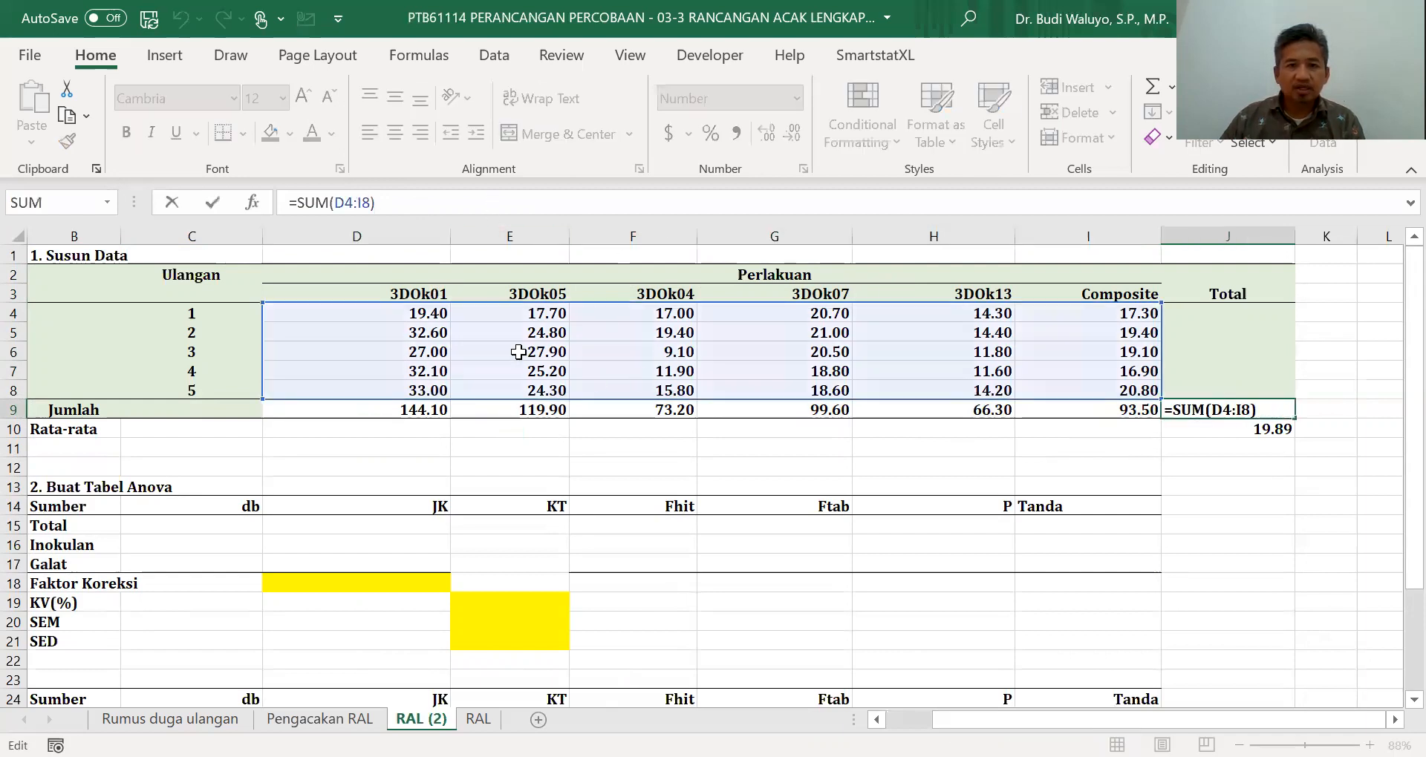
pyautogui.press('Return')
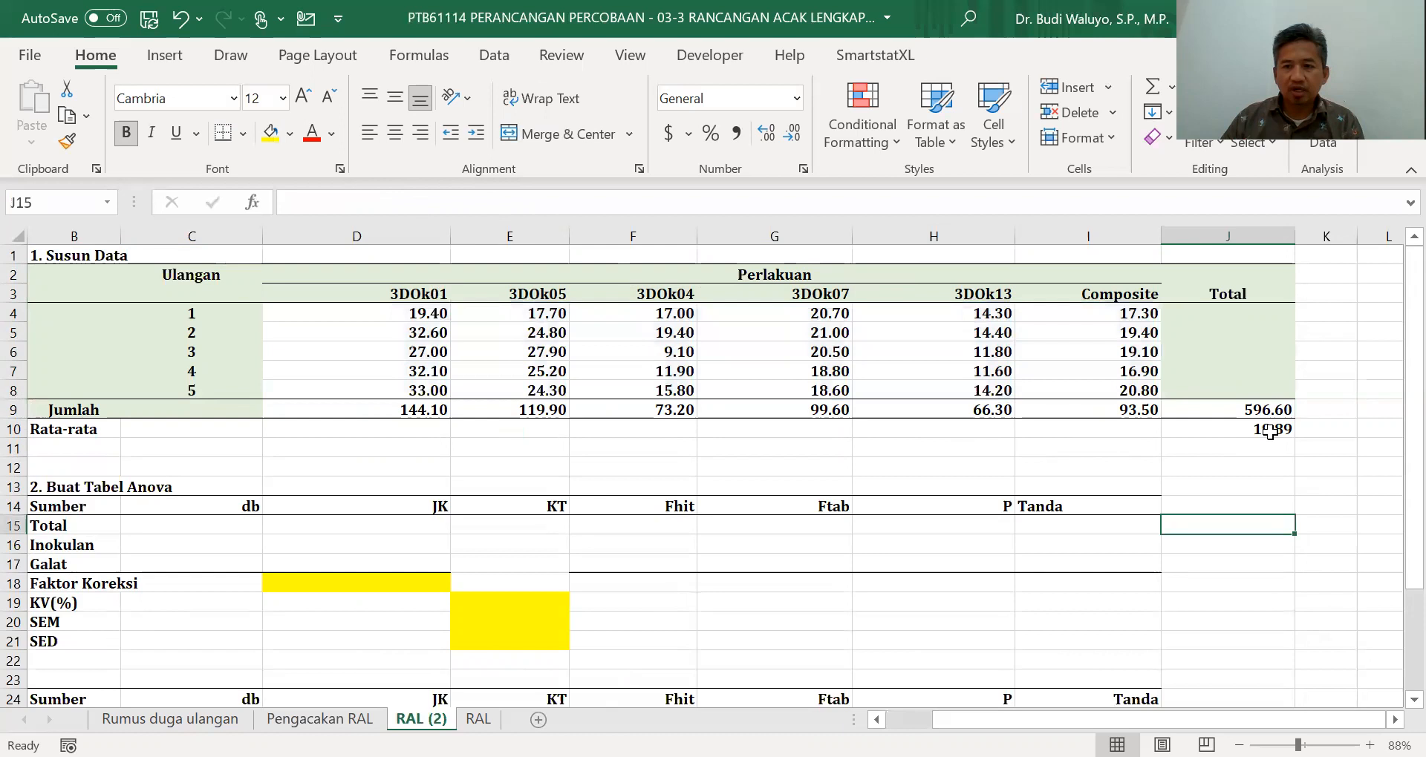
pyautogui.click(415, 205)
pyautogui.click(529, 410)
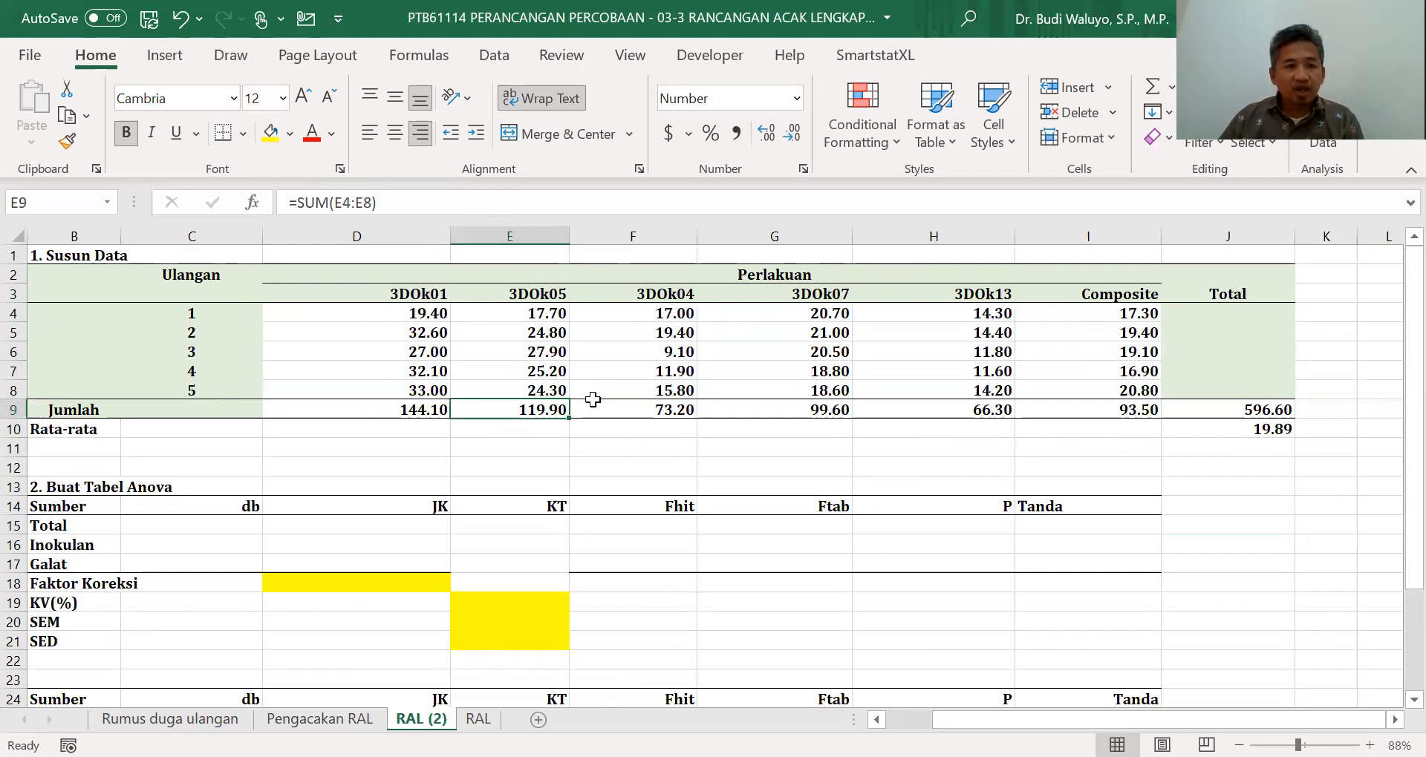
# Step: Enter the degrees of freedom in the ANOVA table: =5*6-1 for Total in C15 and =6-1 for Inokulan in C16
pyautogui.scroll(-1, 592, 399)
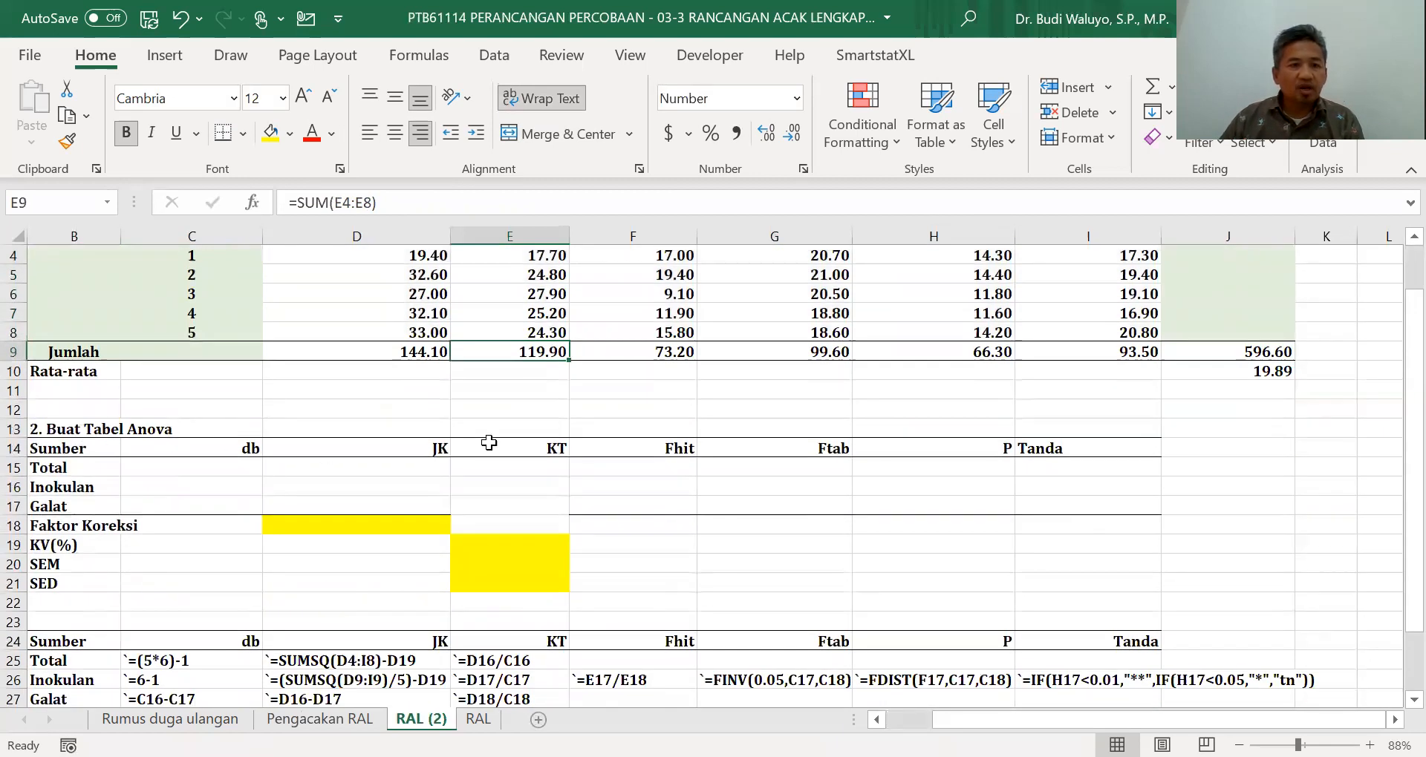
pyautogui.click(226, 466)
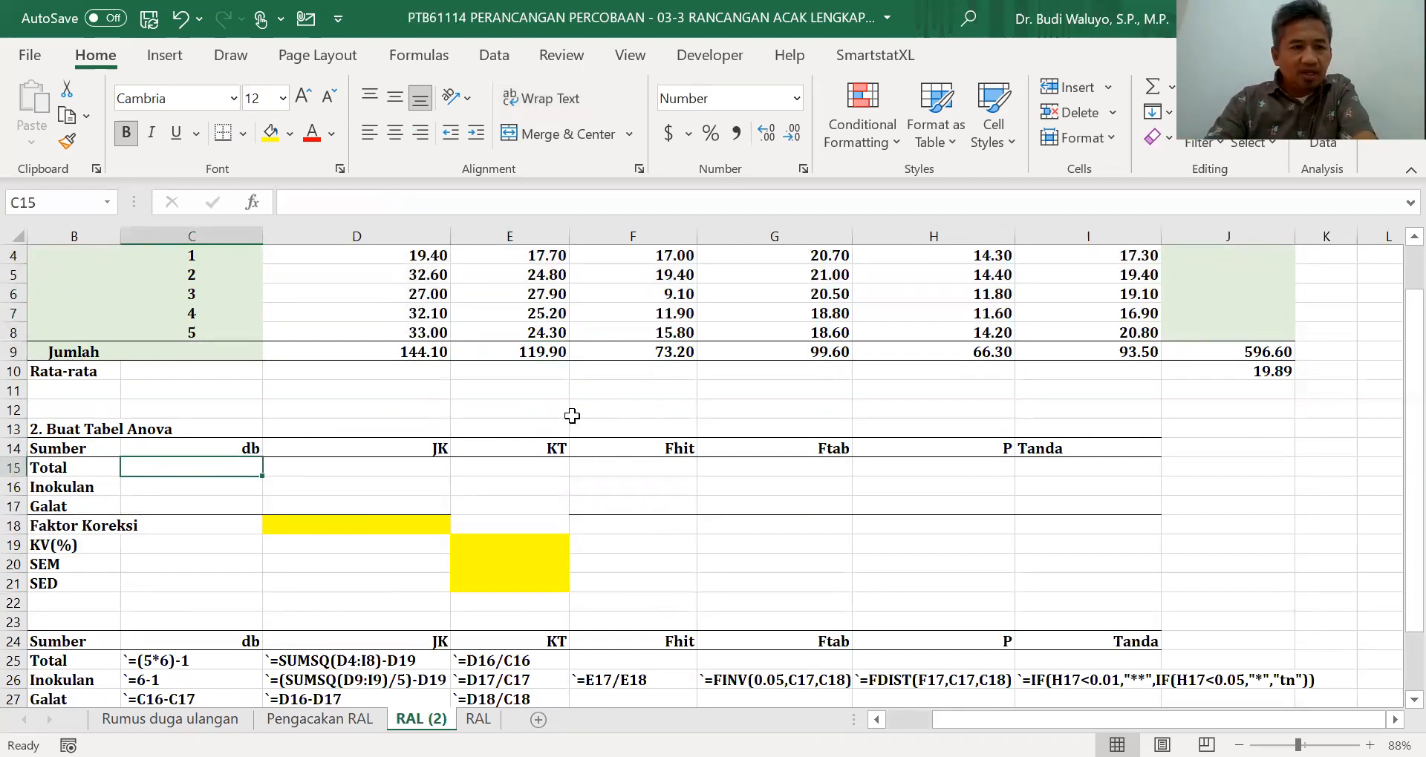
pyautogui.write('=')
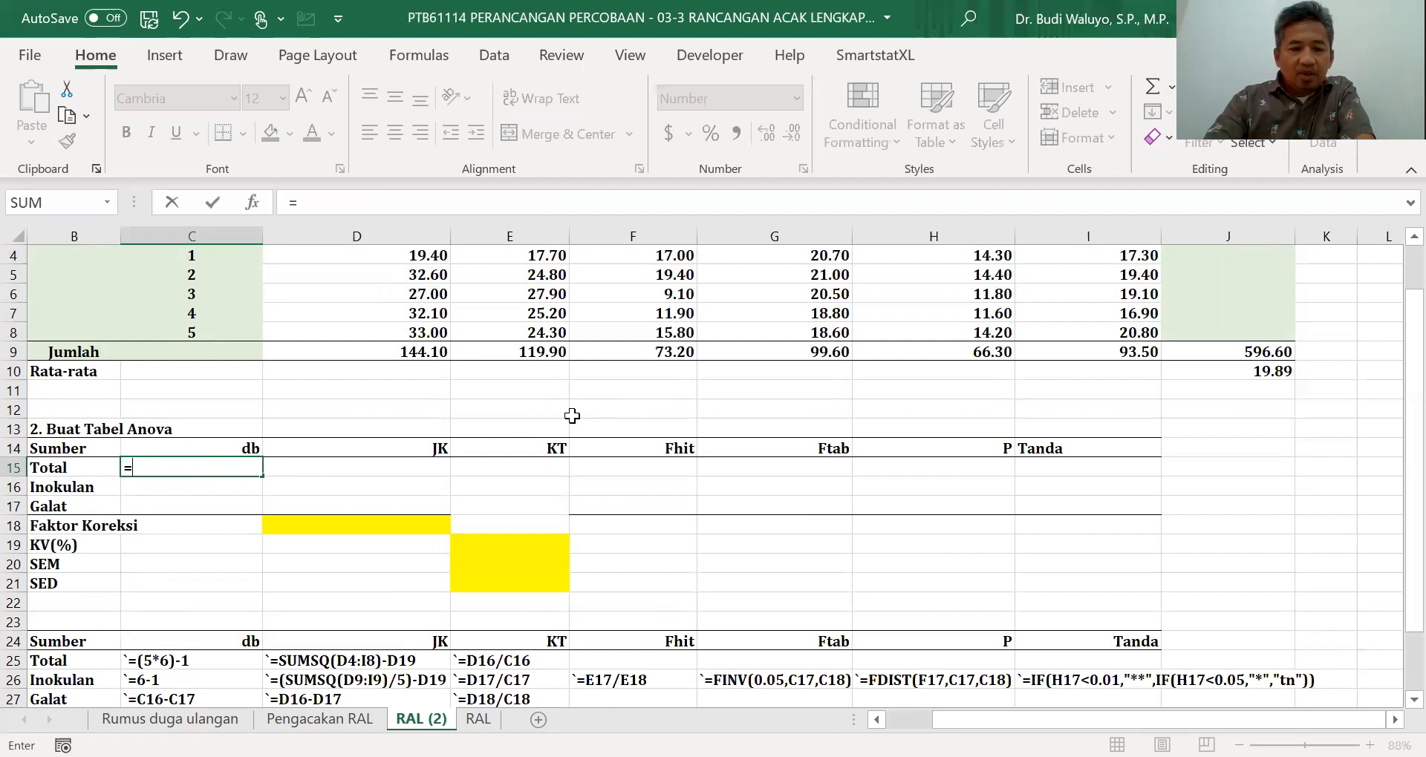
pyautogui.write('5*6-1')
pyautogui.press('Return')
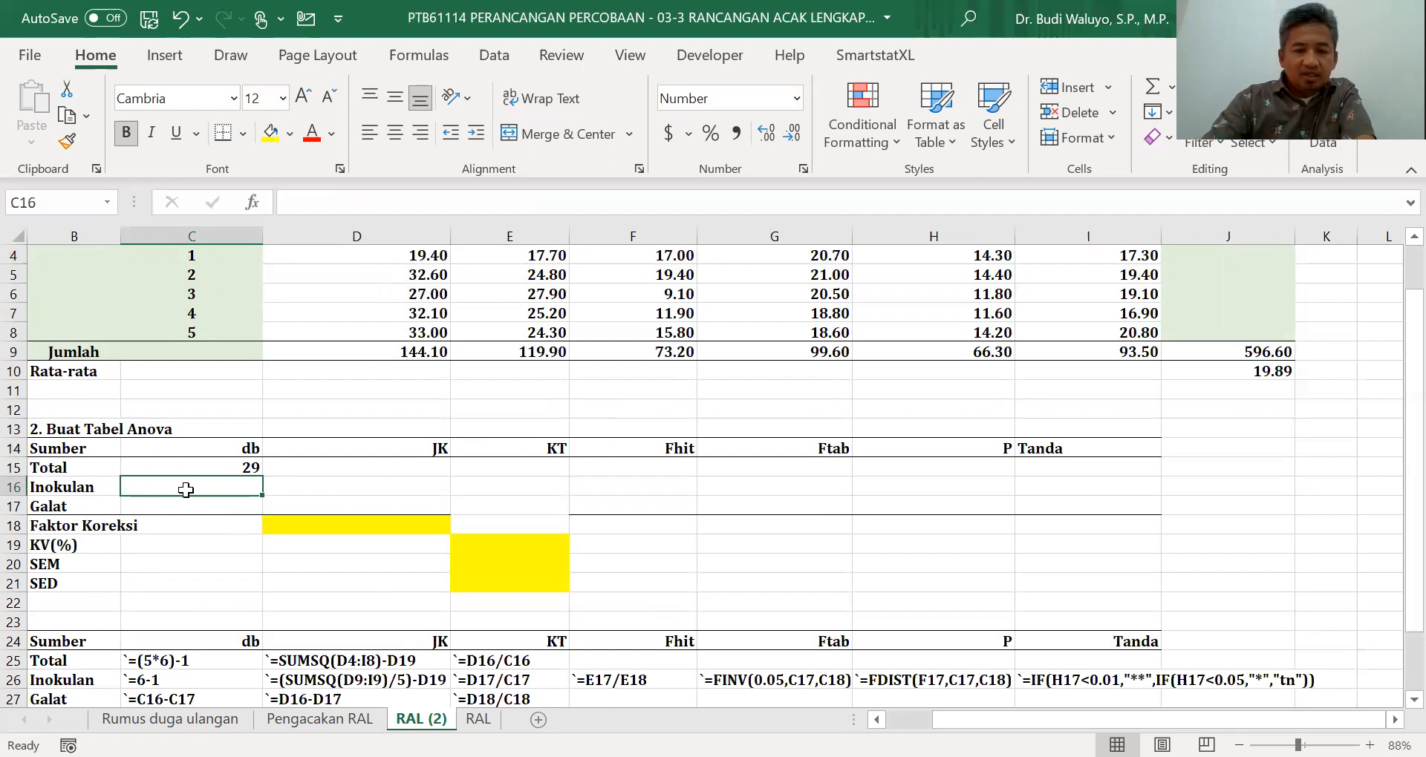
pyautogui.write('=6')
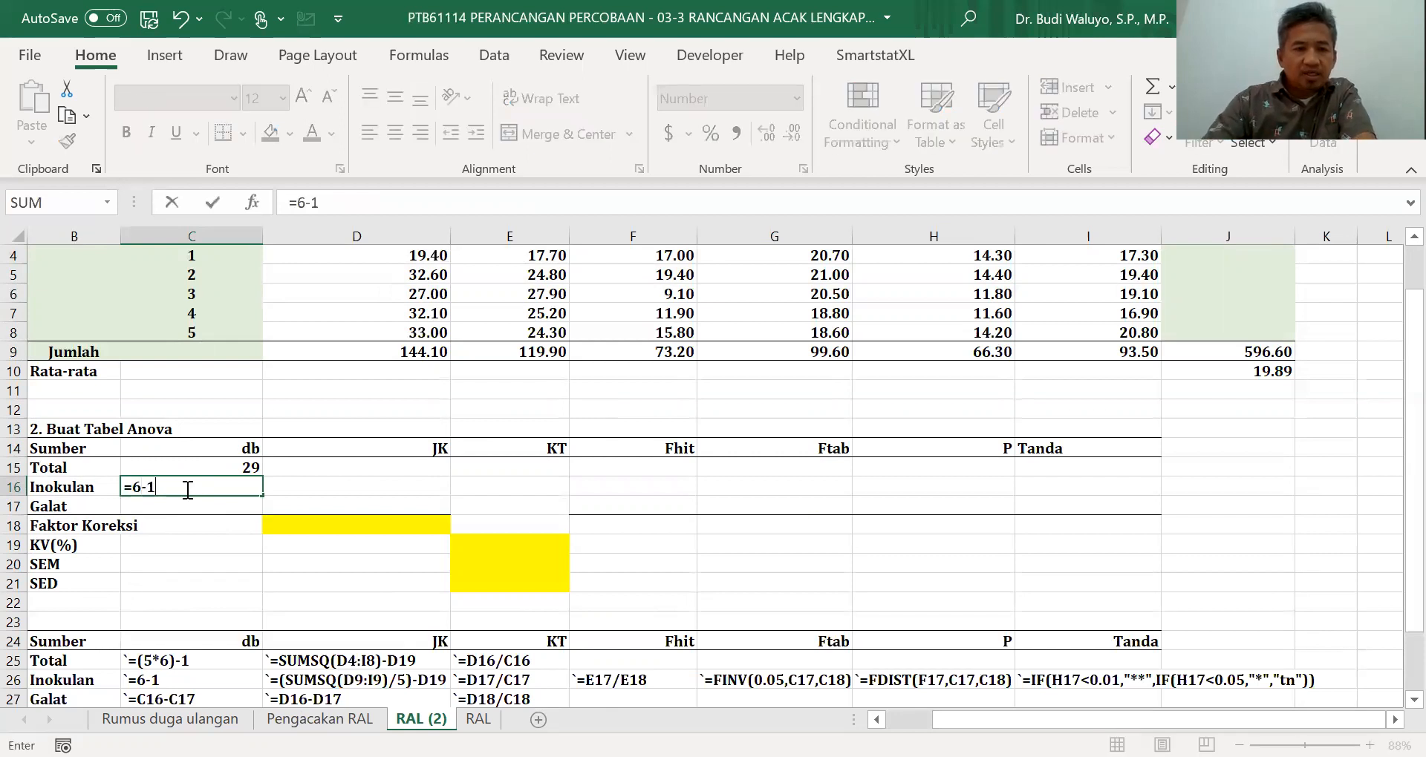
pyautogui.write('-1')
pyautogui.press('Return')
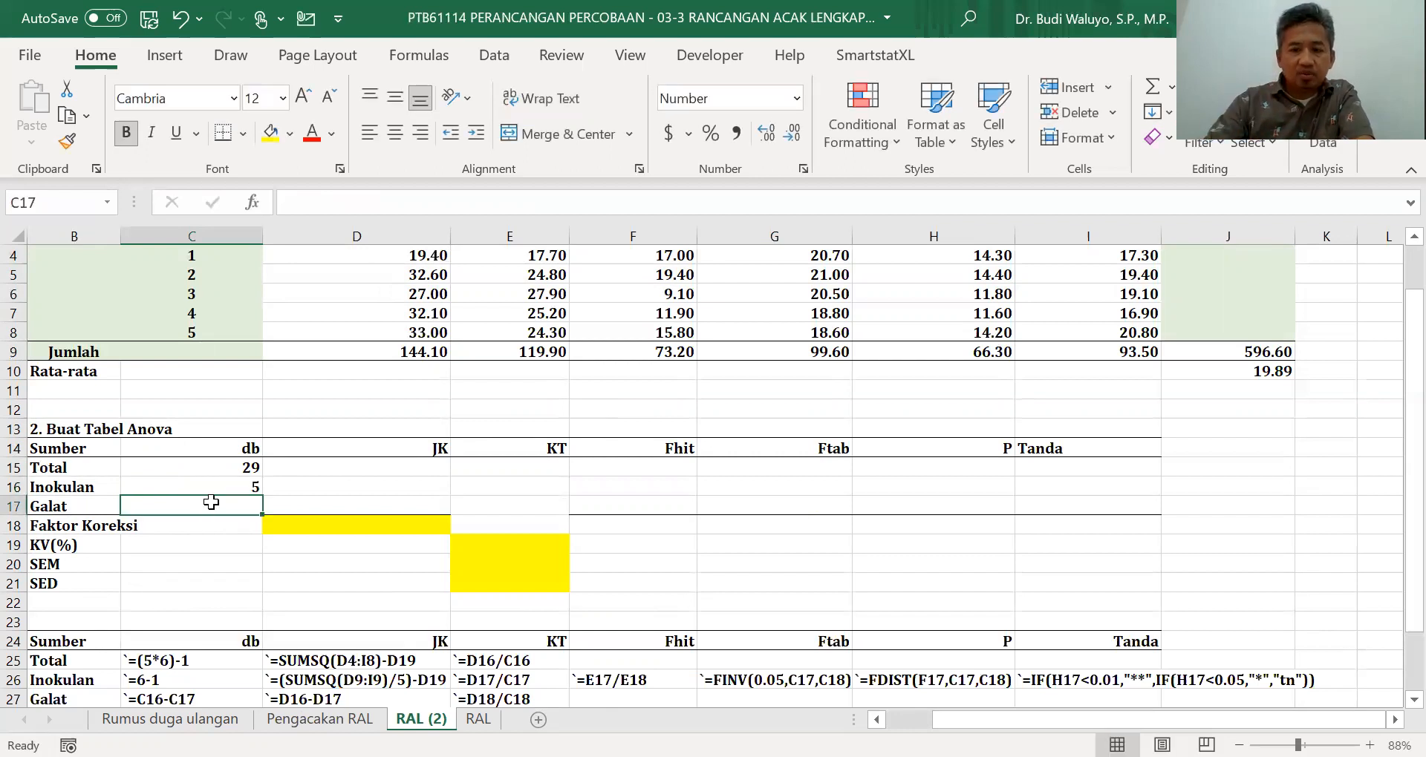
# Step: Enter the Galat degrees of freedom as =6*(5-1) in C17 and check the db values in C15:C17
pyautogui.write('=6')
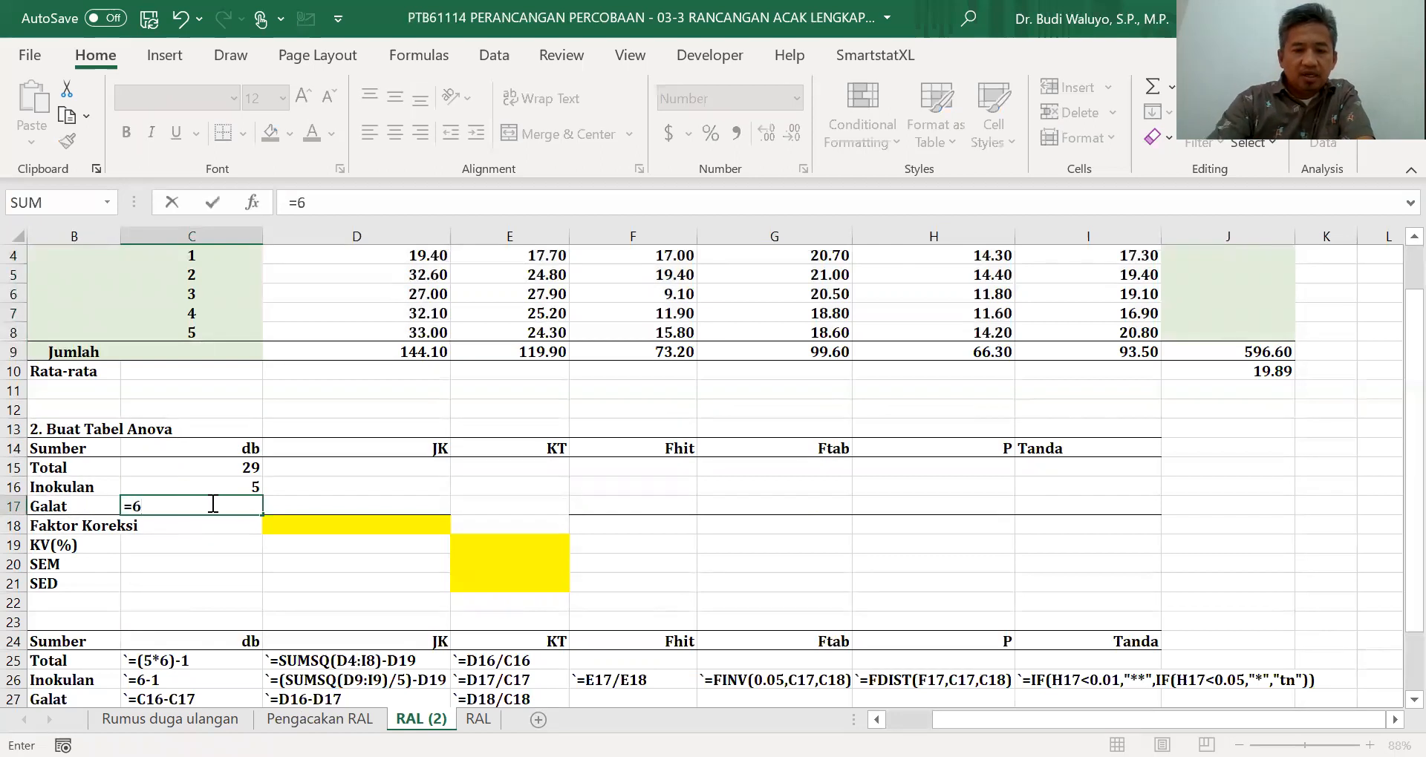
pyautogui.write('*(5-1')
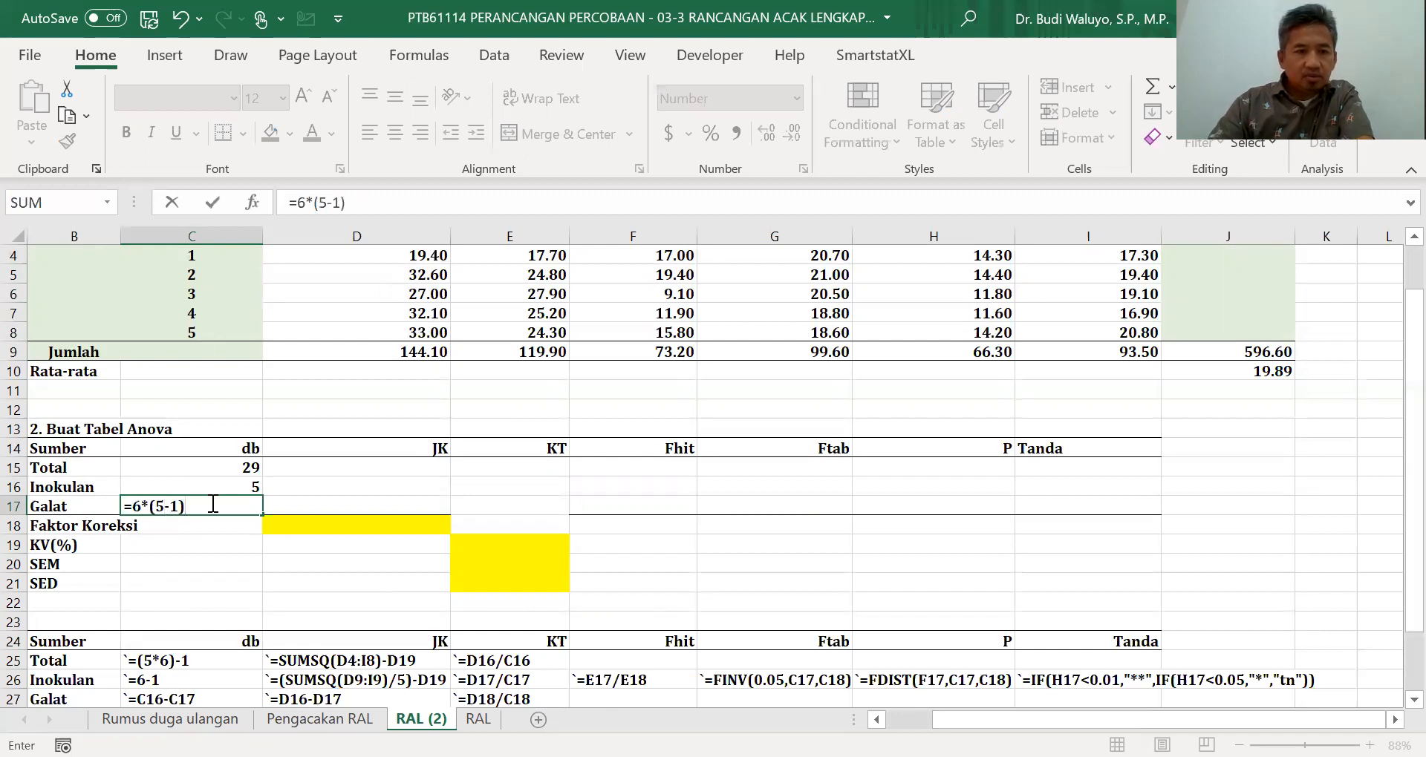
pyautogui.write(')')
pyautogui.press('Return')
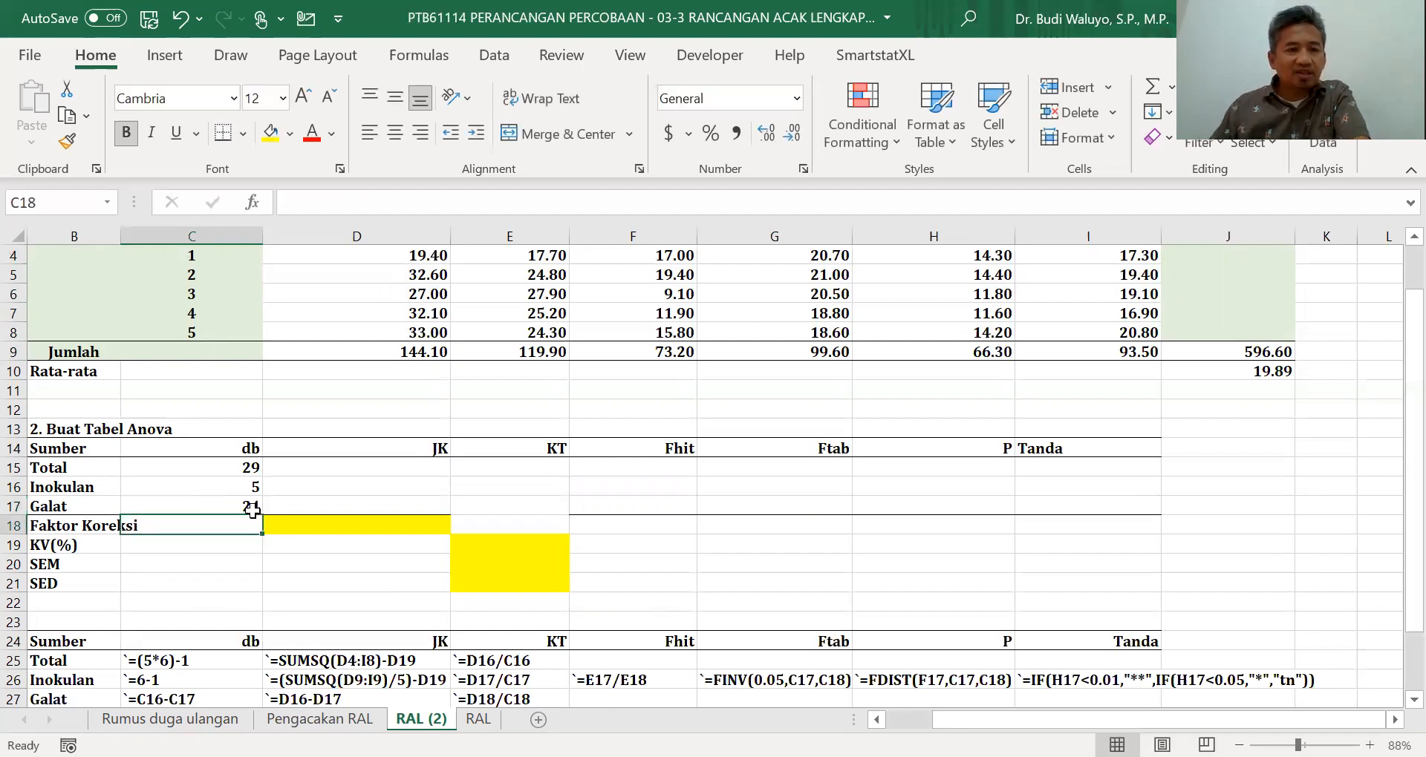
pyautogui.moveTo(248, 467); pyautogui.dragTo(249, 508)
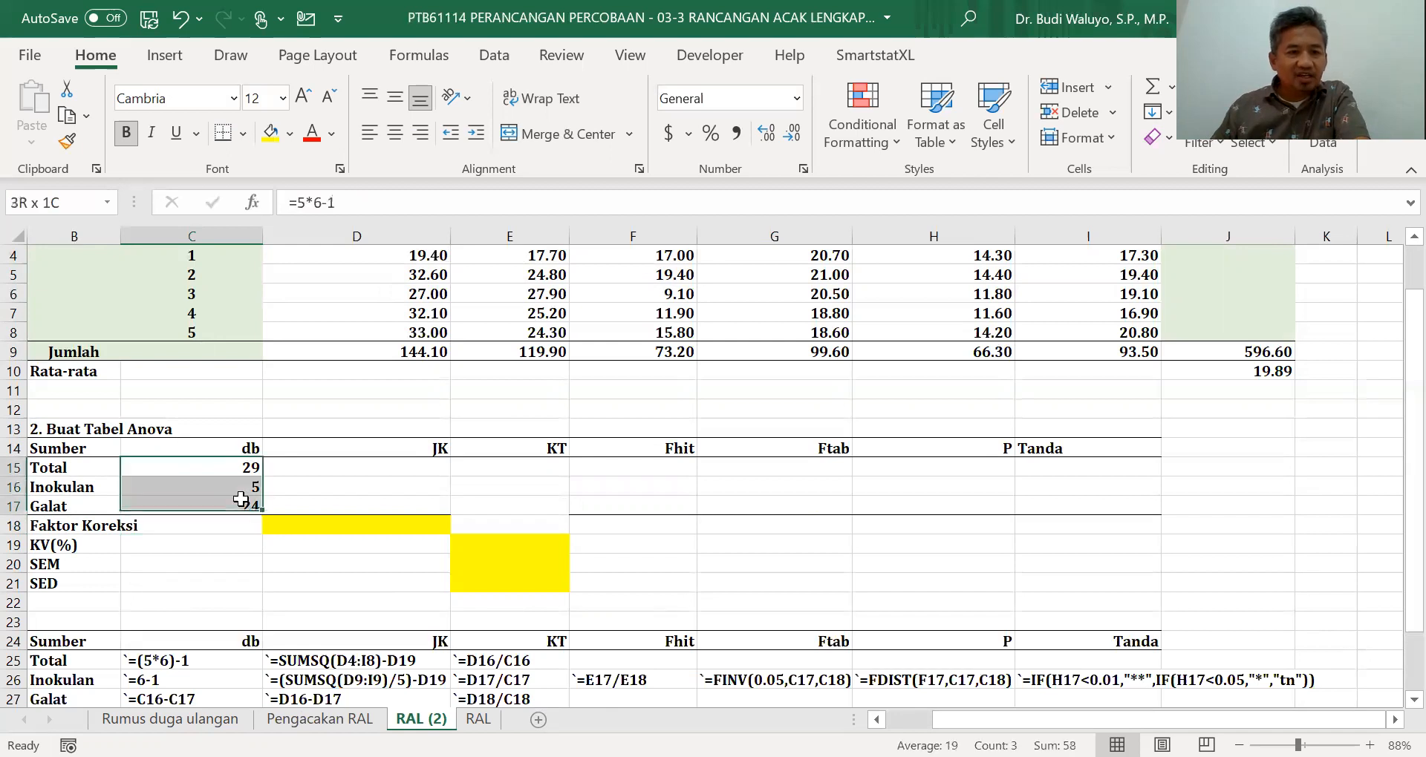
pyautogui.click(352, 505)
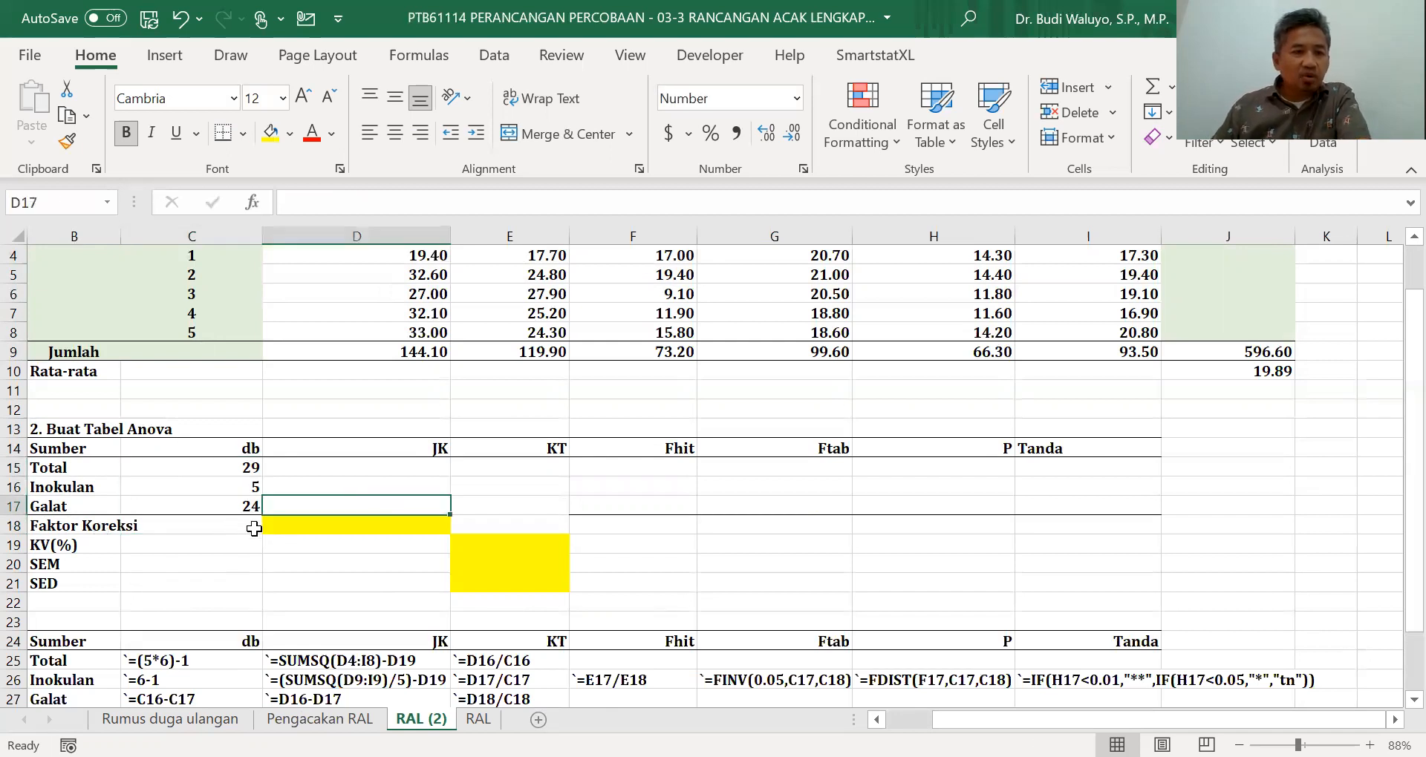
# Step: Calculate the Faktor Koreksi in D18 with =J9^2/(5*6), using the overall total in J9
pyautogui.click(319, 526)
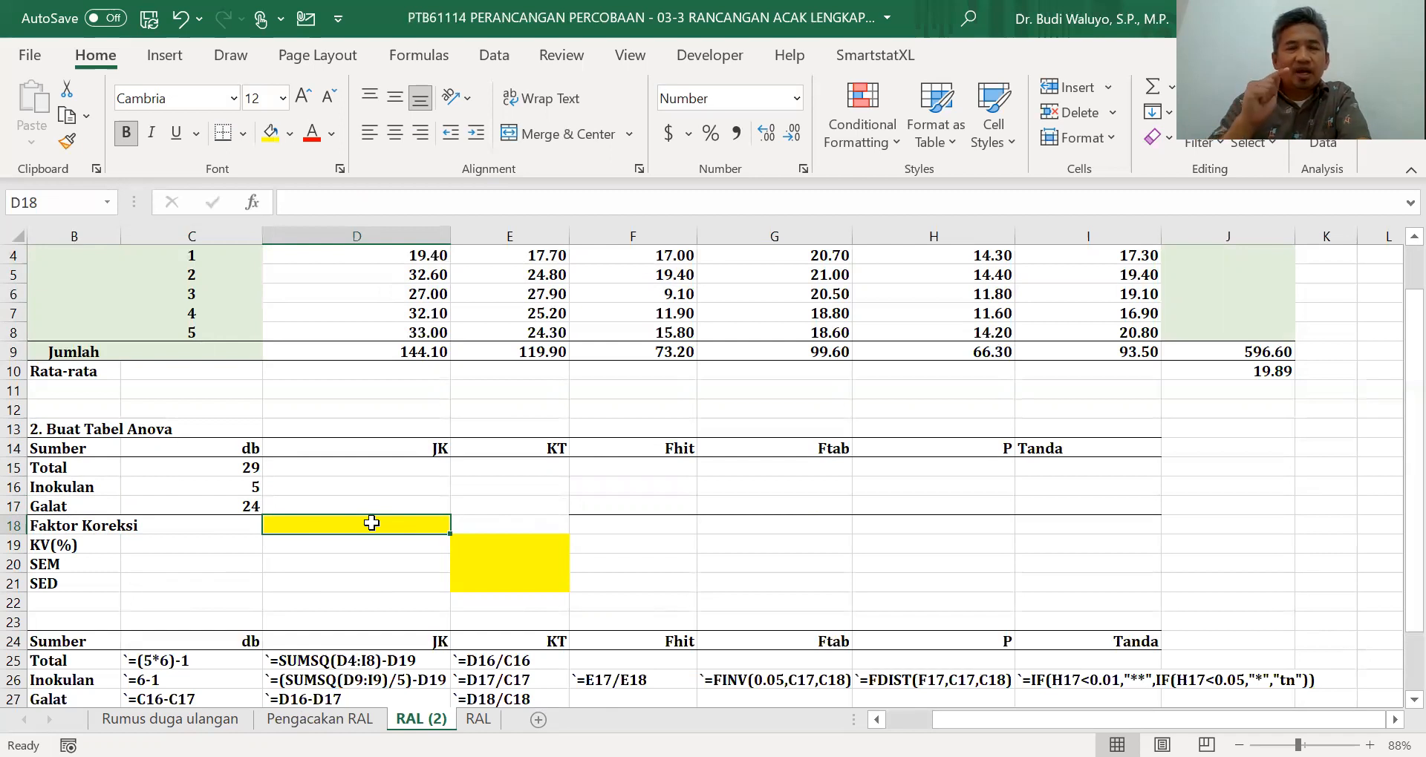
pyautogui.write('=')
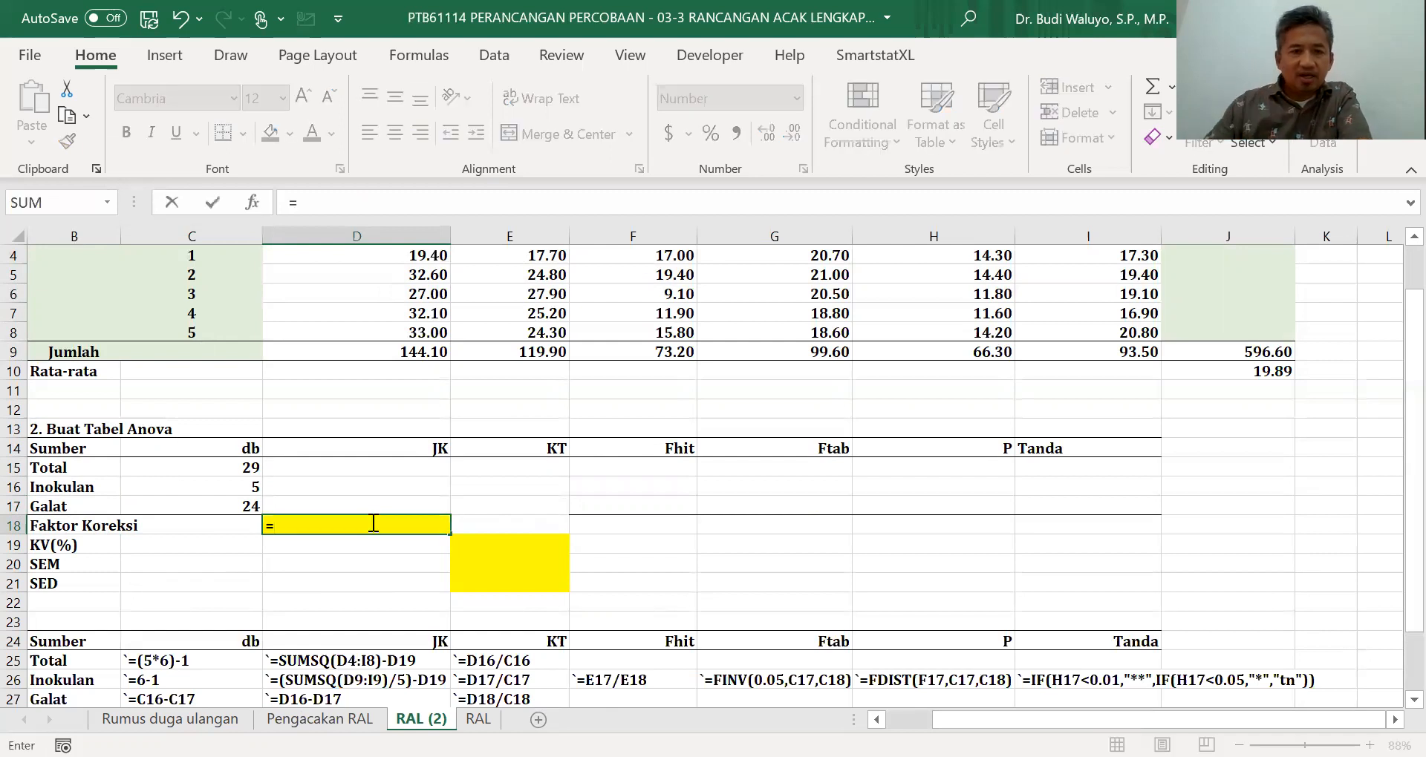
pyautogui.click(1221, 351)
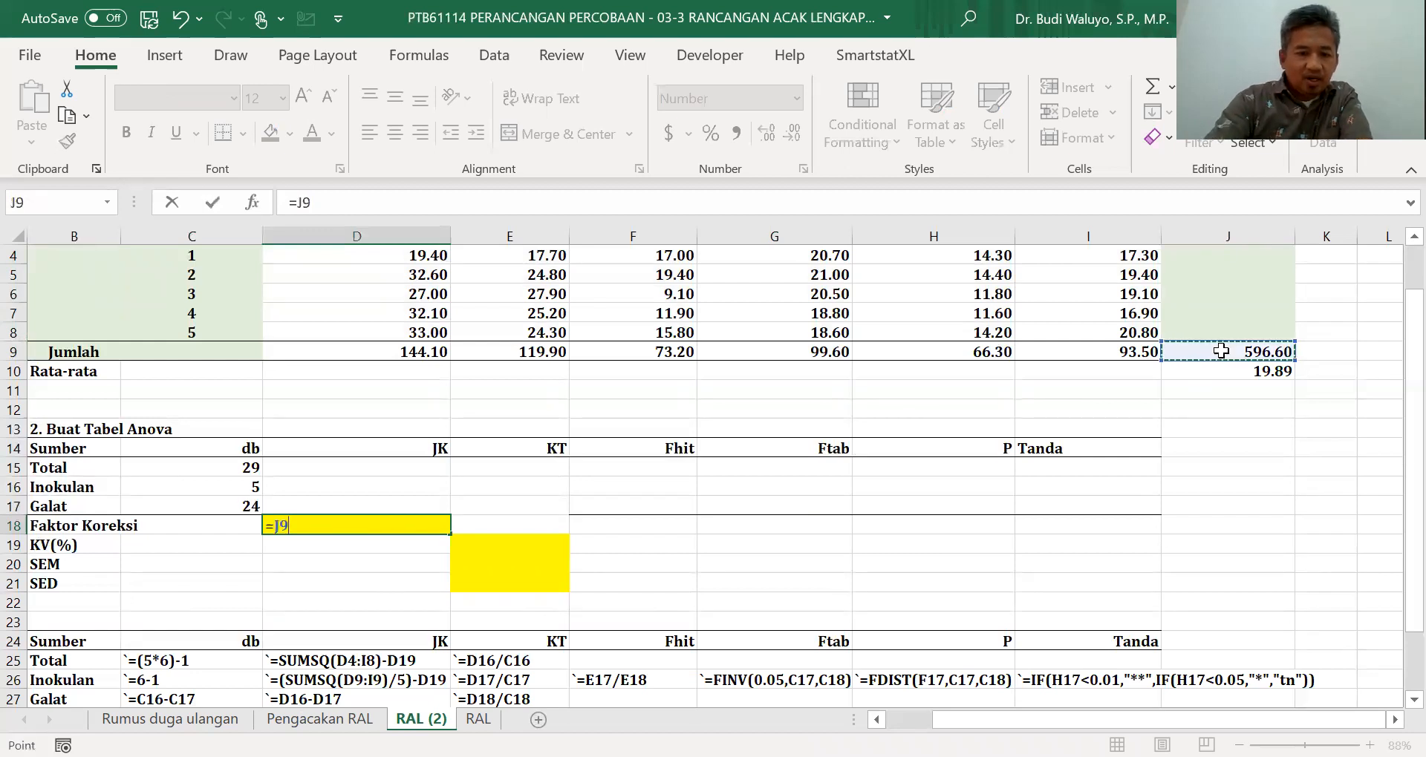
pyautogui.write('^2/(5')
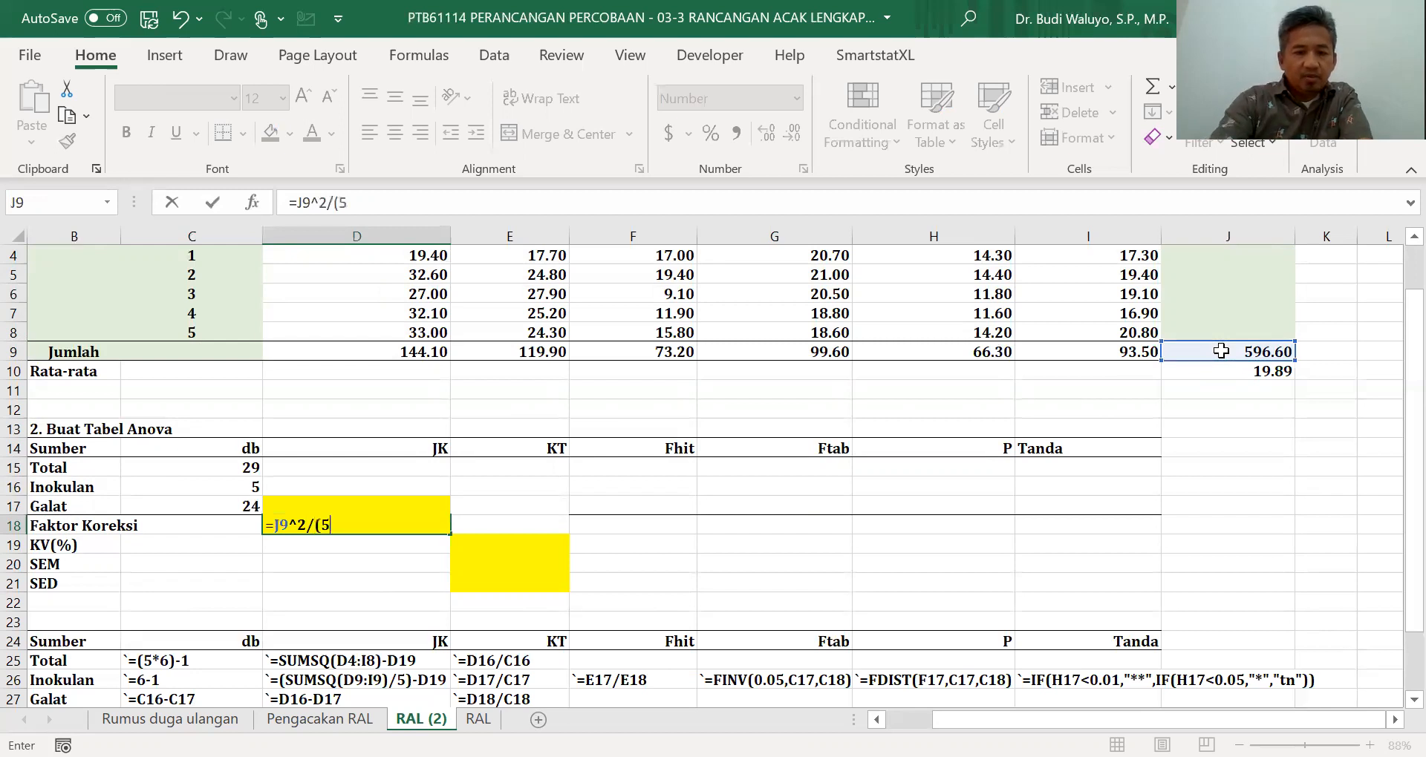
pyautogui.write('*6')
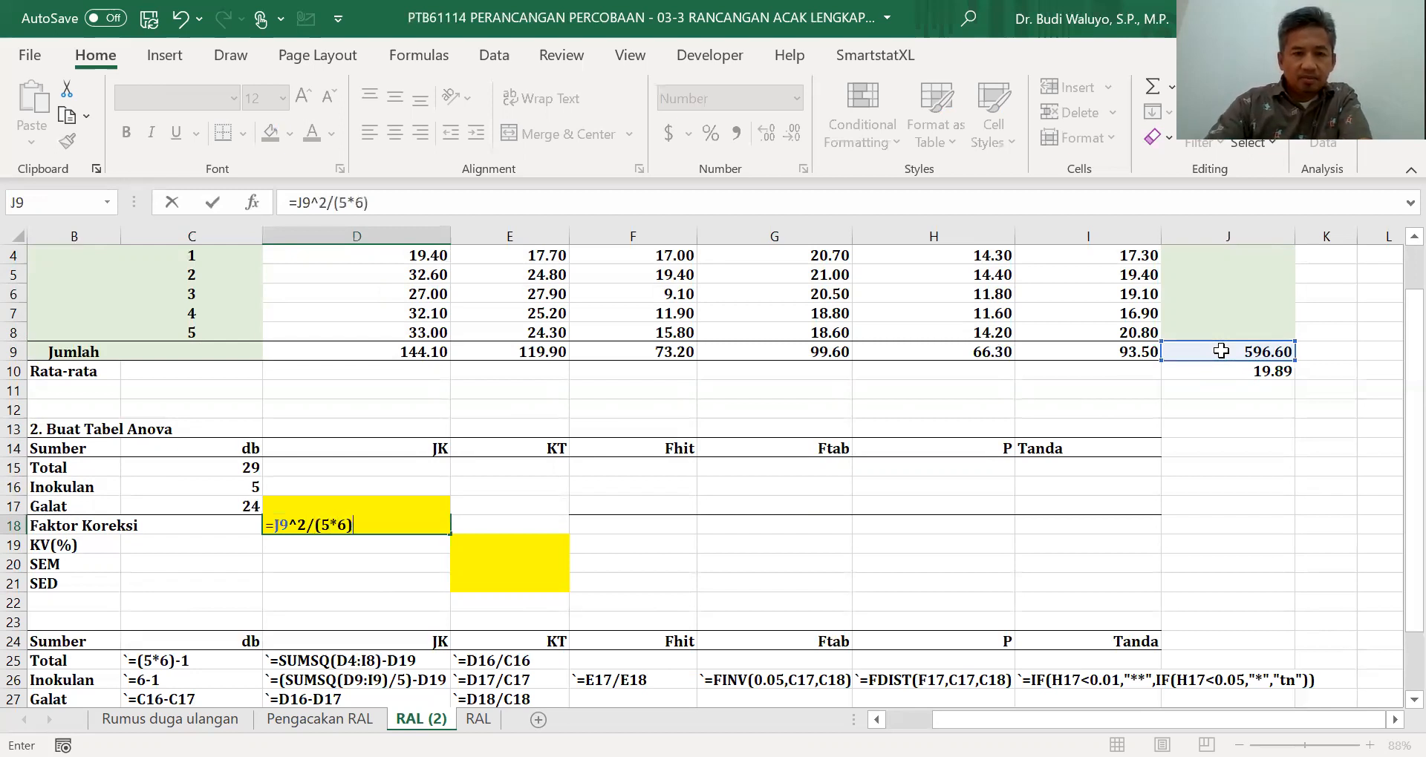
pyautogui.press('Return')
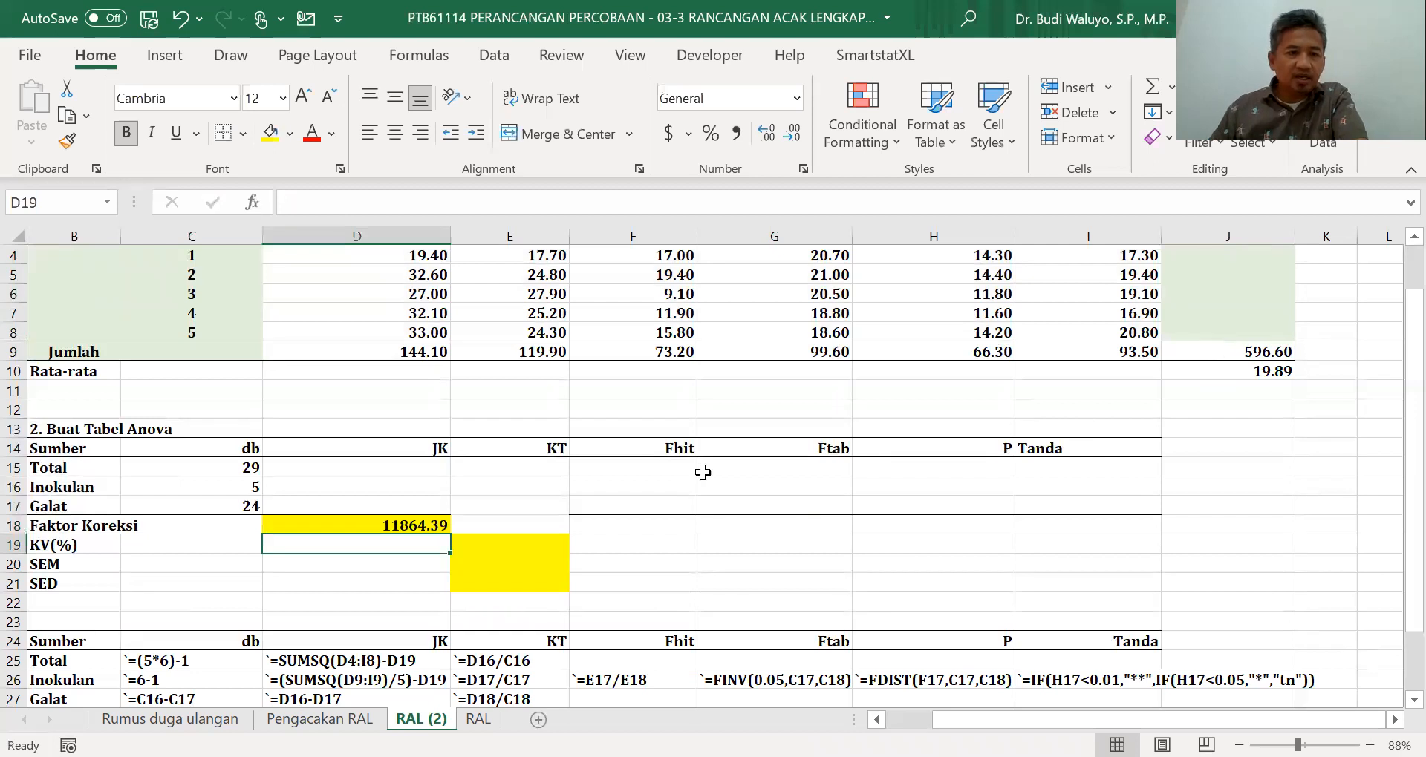
pyautogui.click(420, 525)
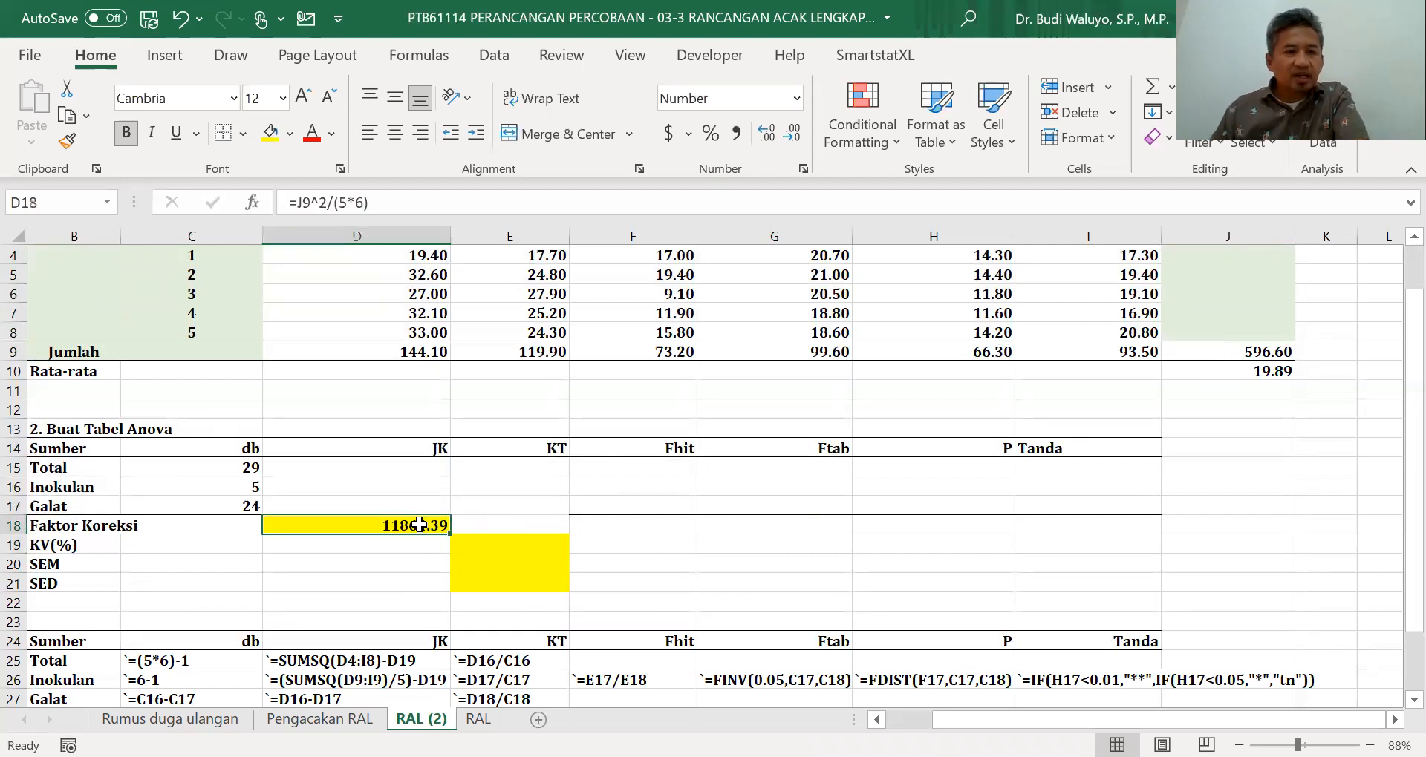
# Step: Calculate the Total sum of squares (JK) in D15 with =SUMSQ(D4:I8)-D18
pyautogui.click(429, 468)
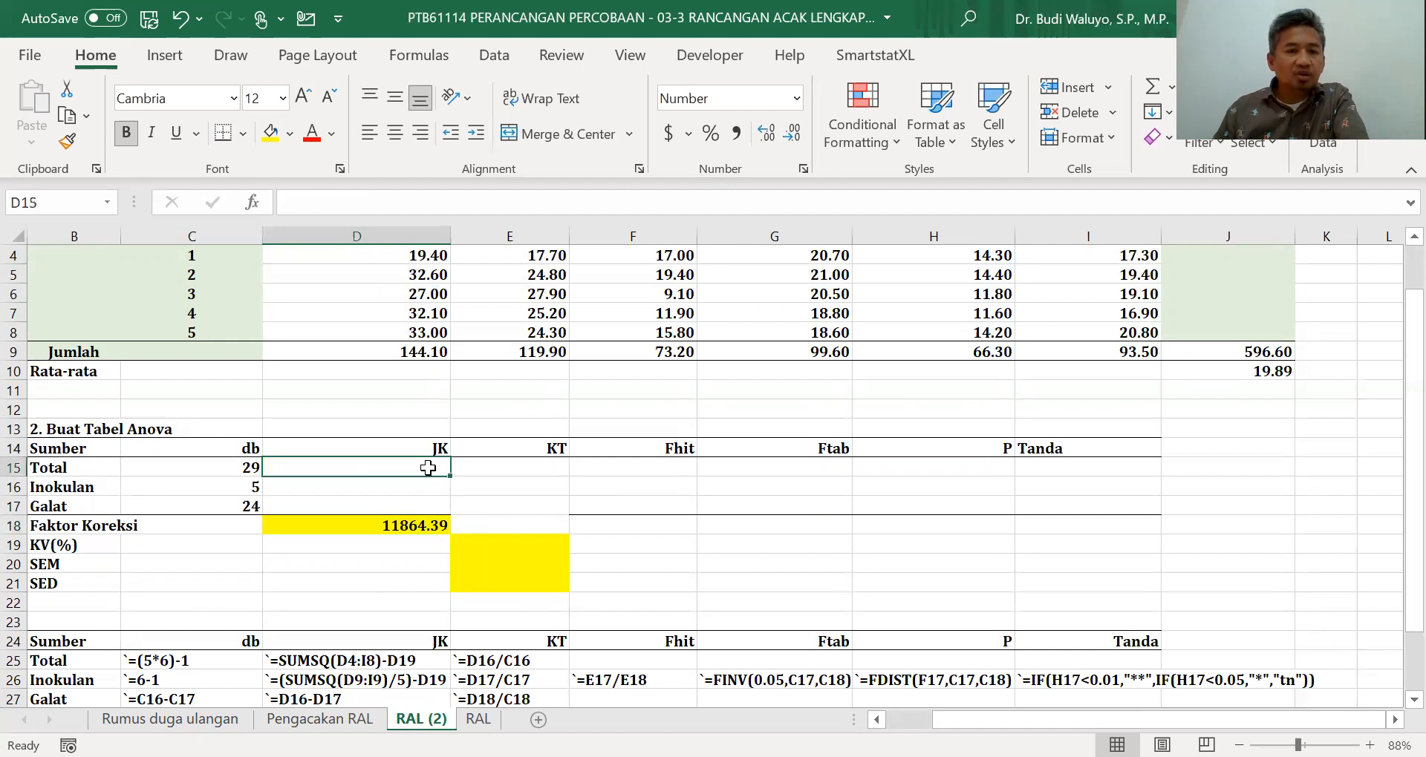
pyautogui.write('=')
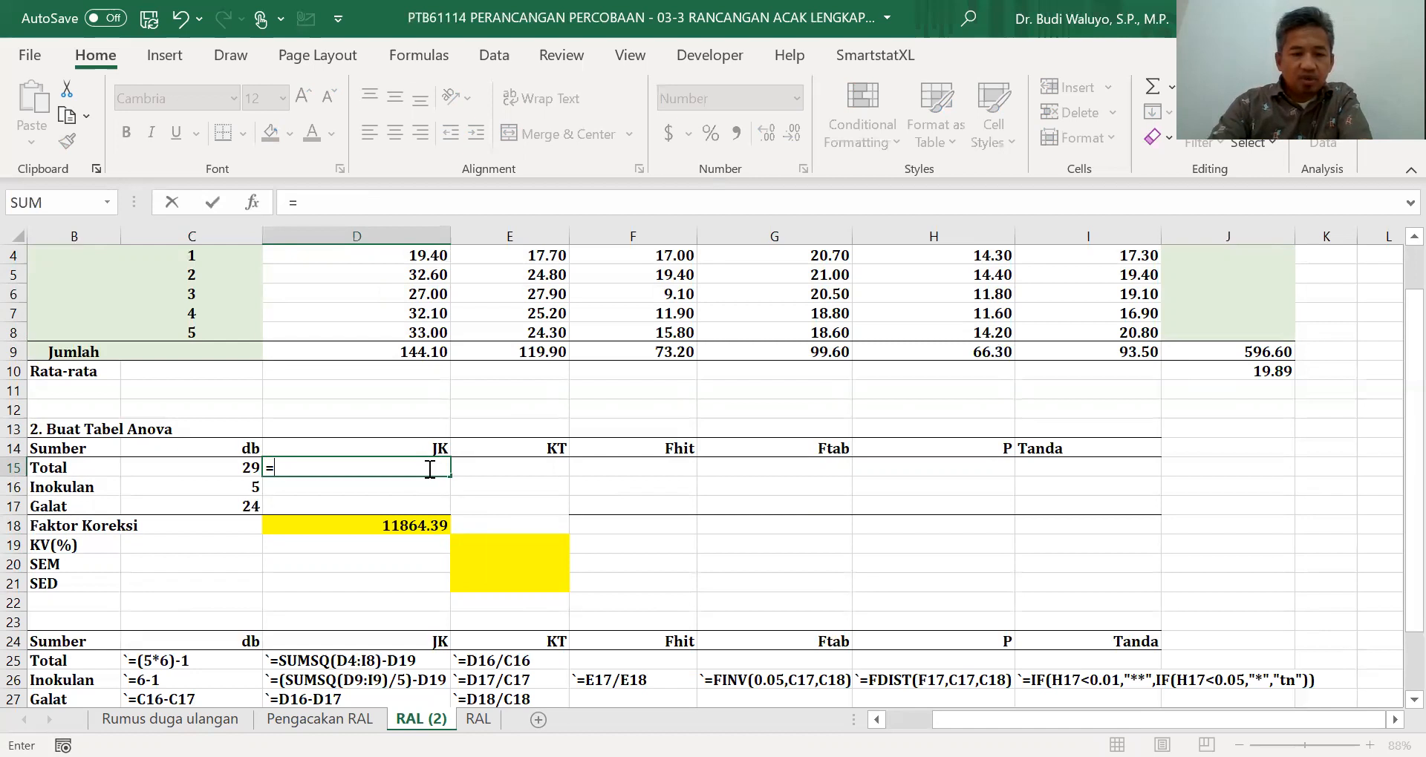
pyautogui.write('sumsq(')
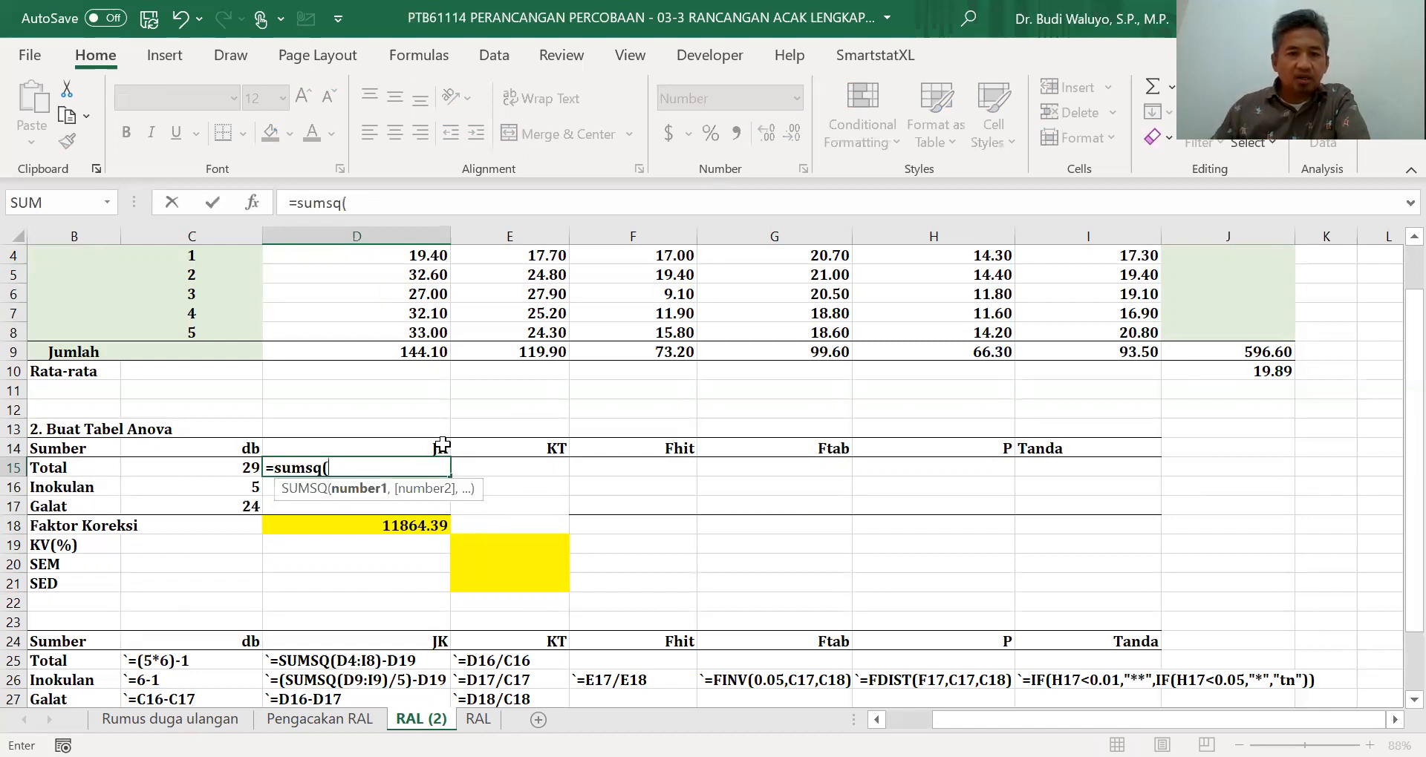
pyautogui.scroll(1, 434, 464)
pyautogui.moveTo(426, 317); pyautogui.dragTo(1067, 386)
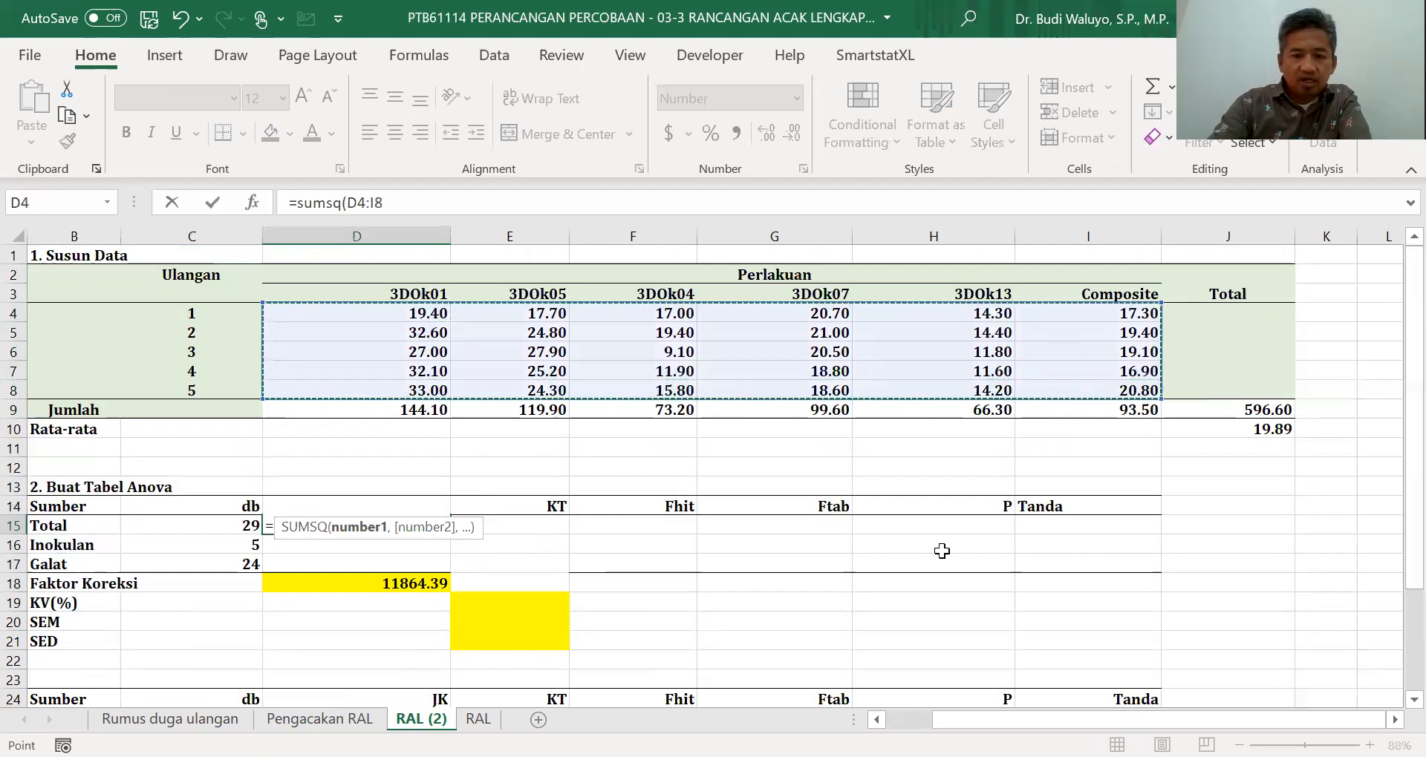
pyautogui.write(')-')
pyautogui.click(413, 585)
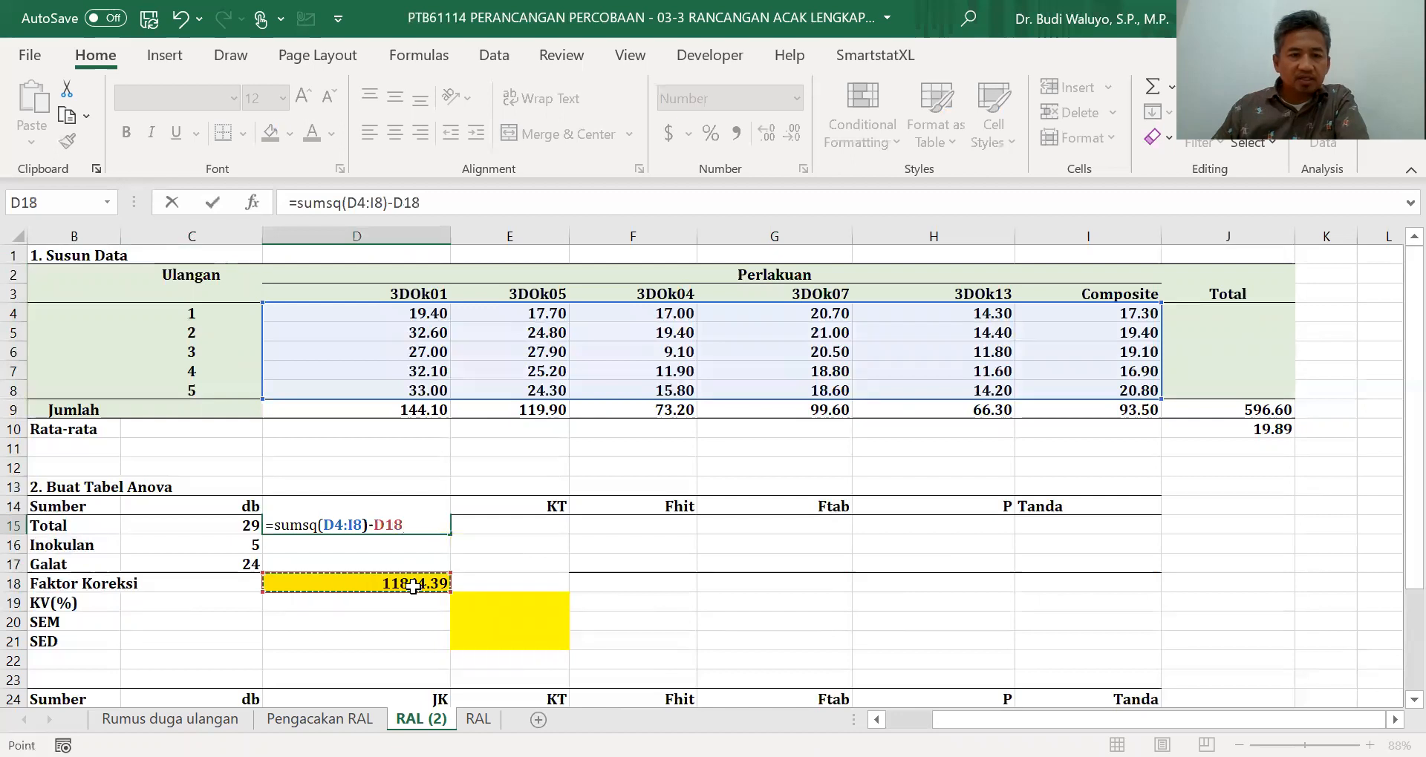
pyautogui.press('Return')
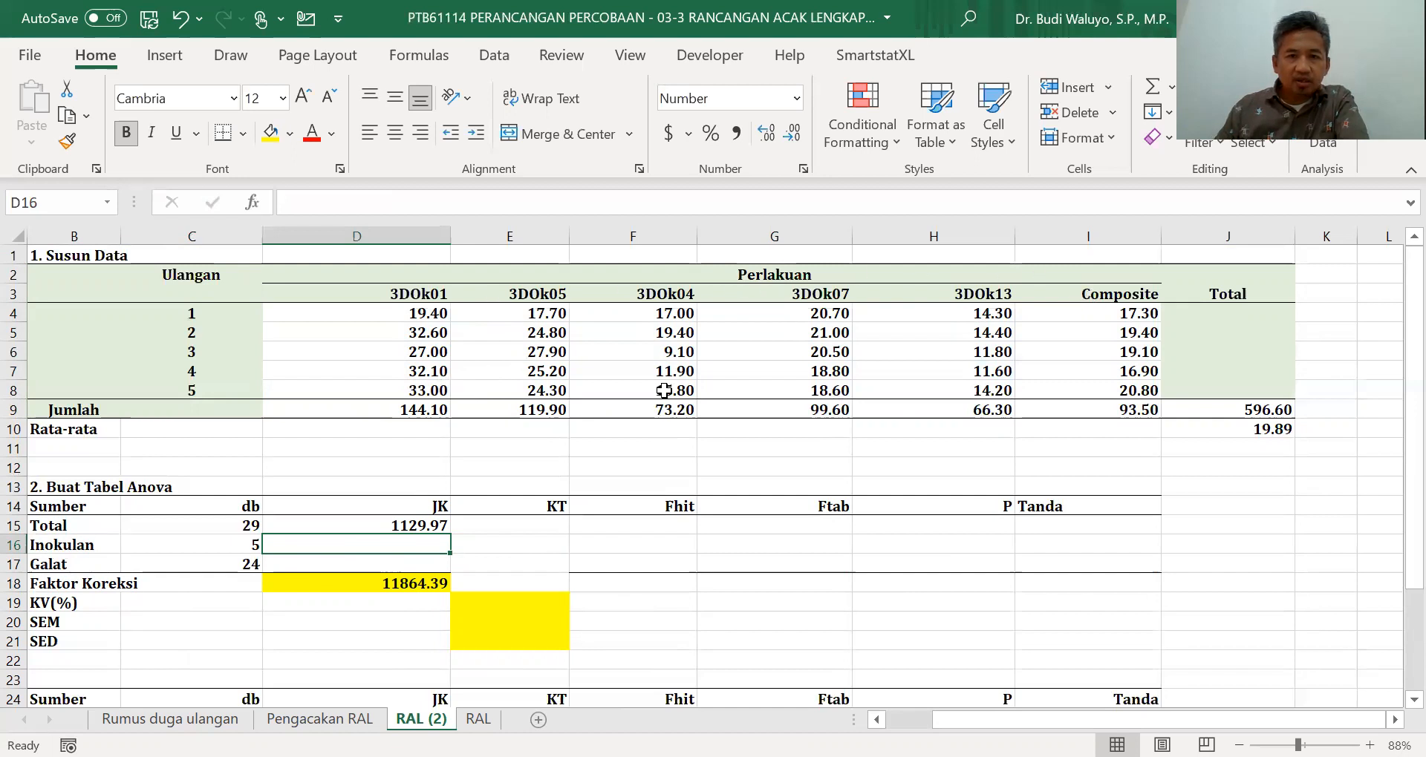
# Step: Calculate the Inokulan sum of squares (JK) in D16 with =(SUMSQ(D9:I9)/5)-D18, using the treatment totals in row 9
pyautogui.click(428, 413)
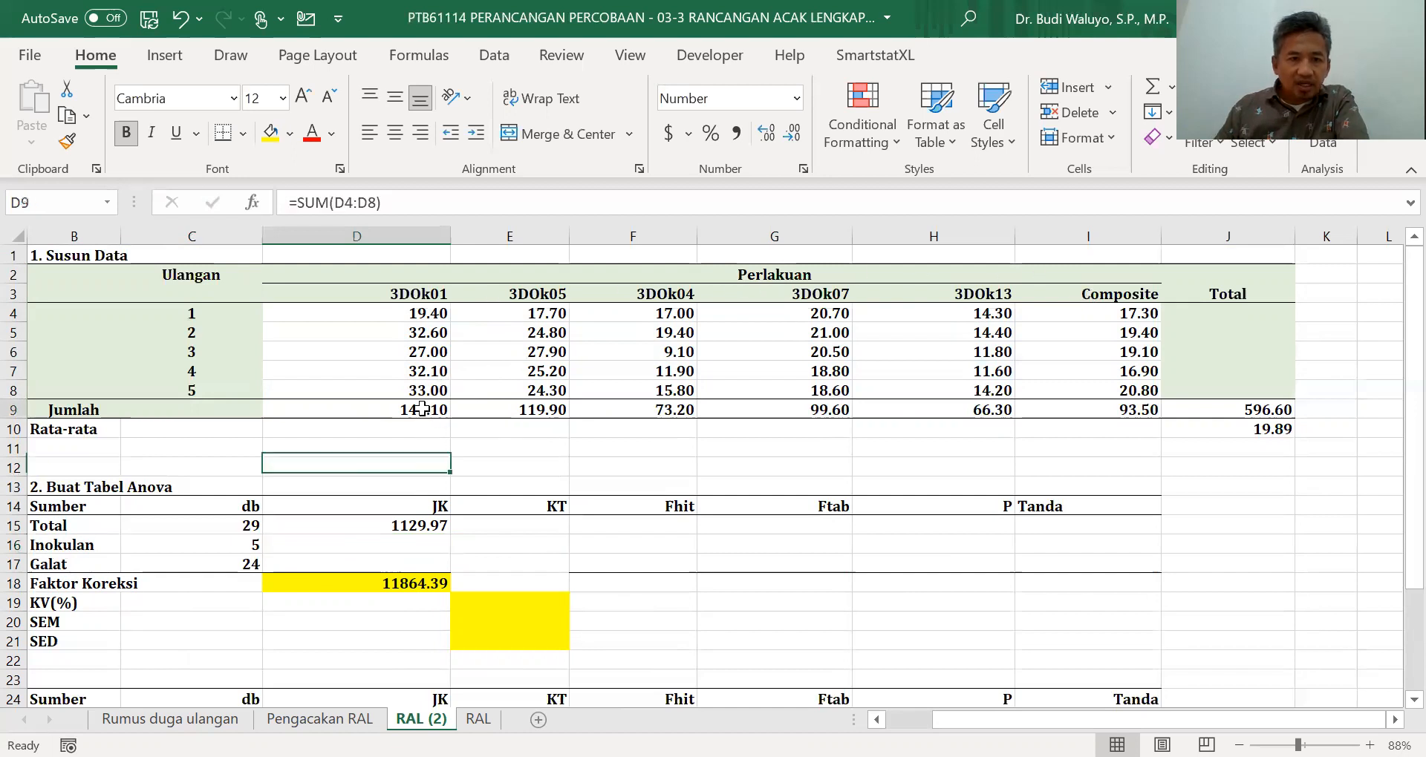
pyautogui.click(518, 410)
pyautogui.click(424, 409)
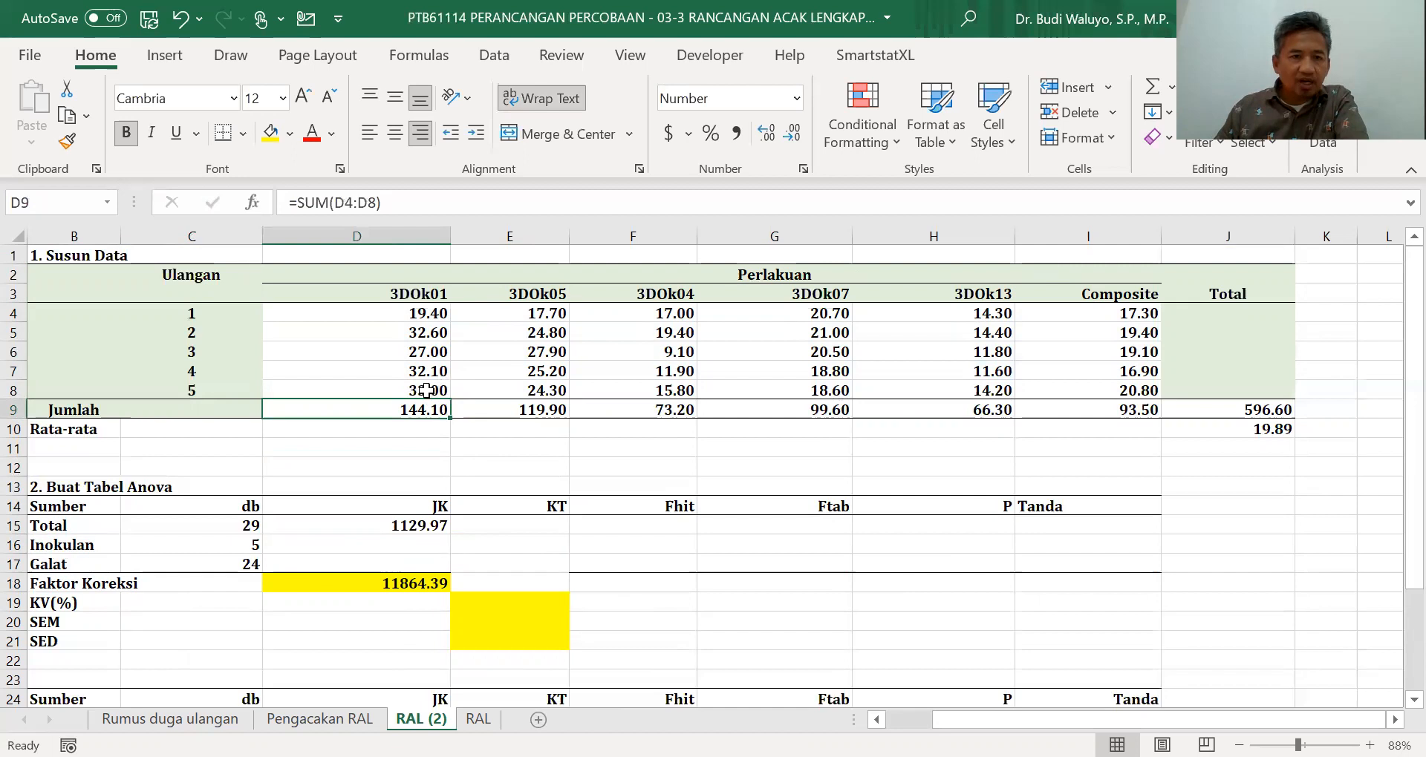
pyautogui.moveTo(423, 390); pyautogui.dragTo(423, 312)
pyautogui.click(409, 545)
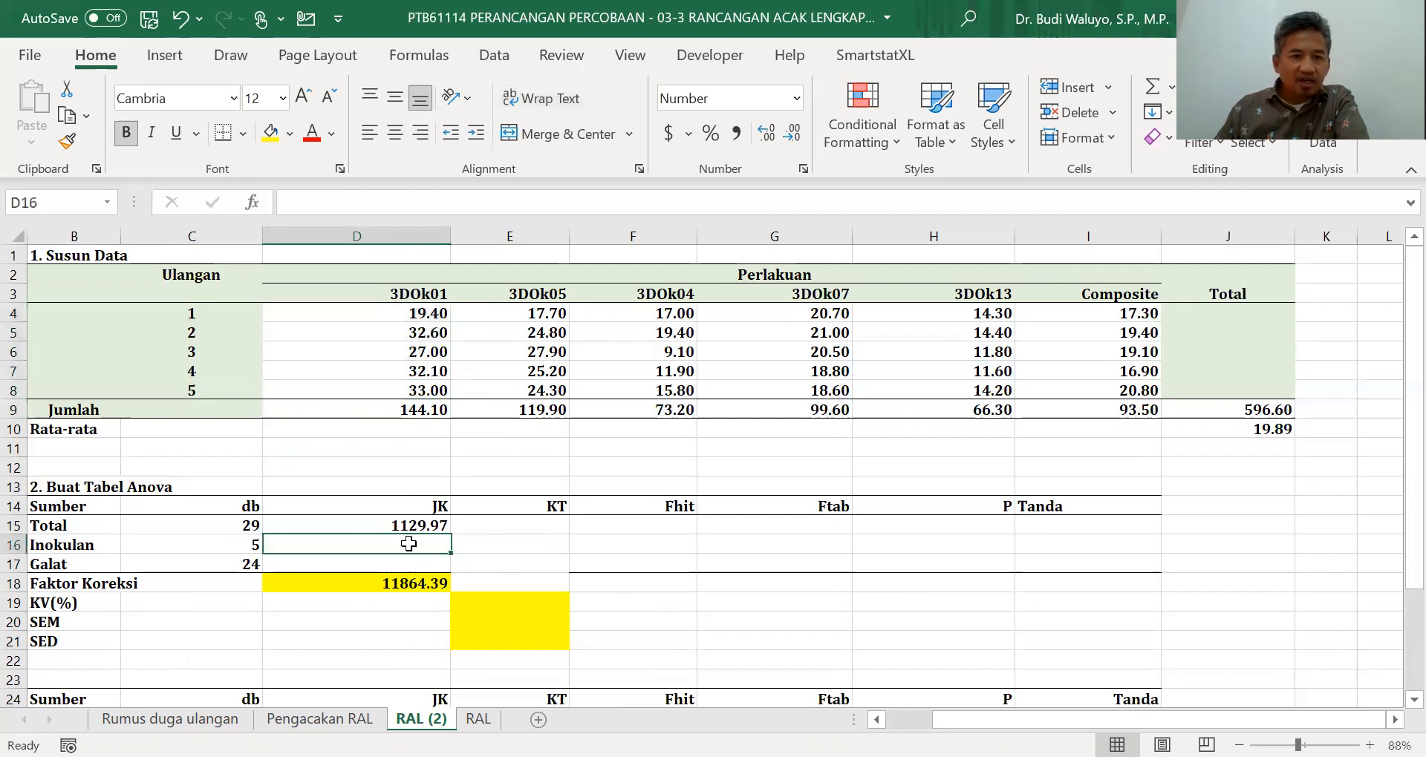
pyautogui.write('=')
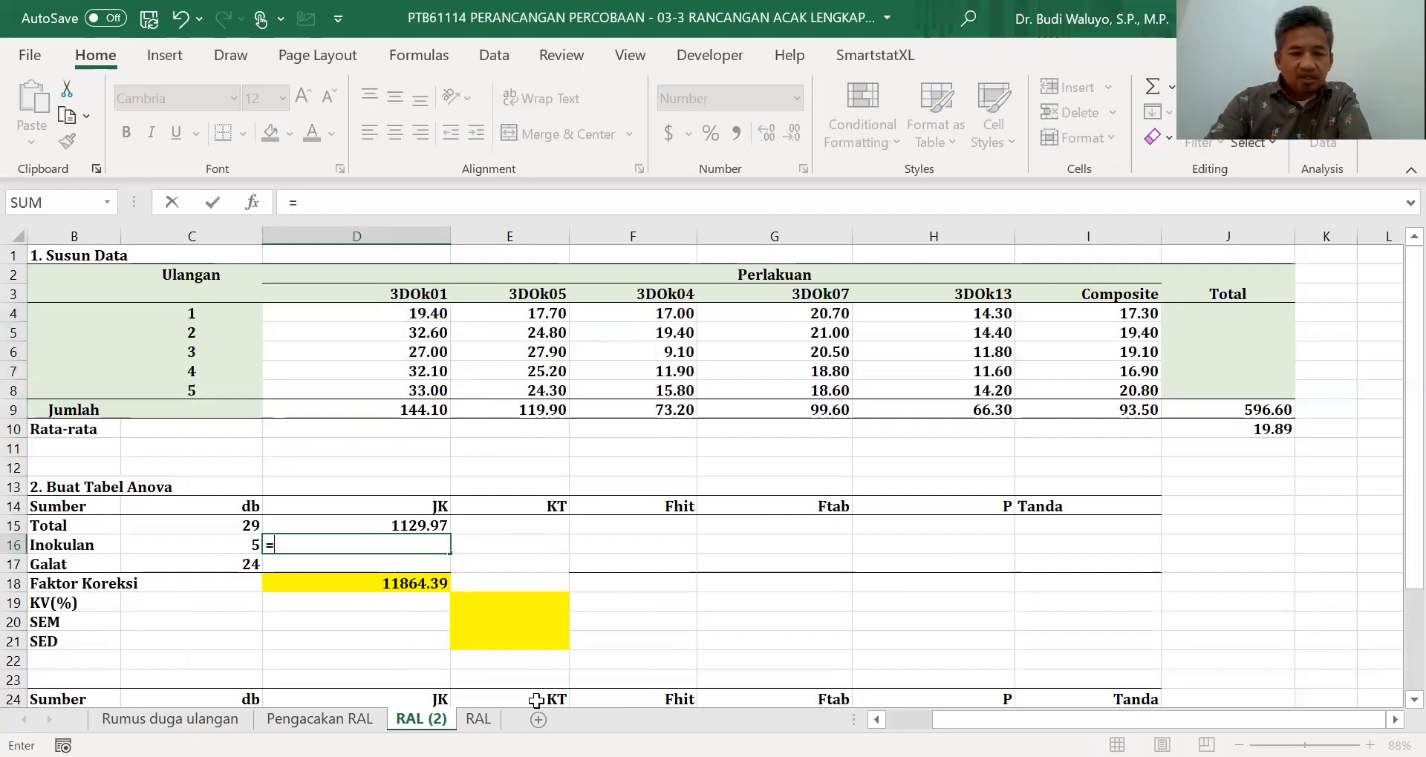
pyautogui.write('(')
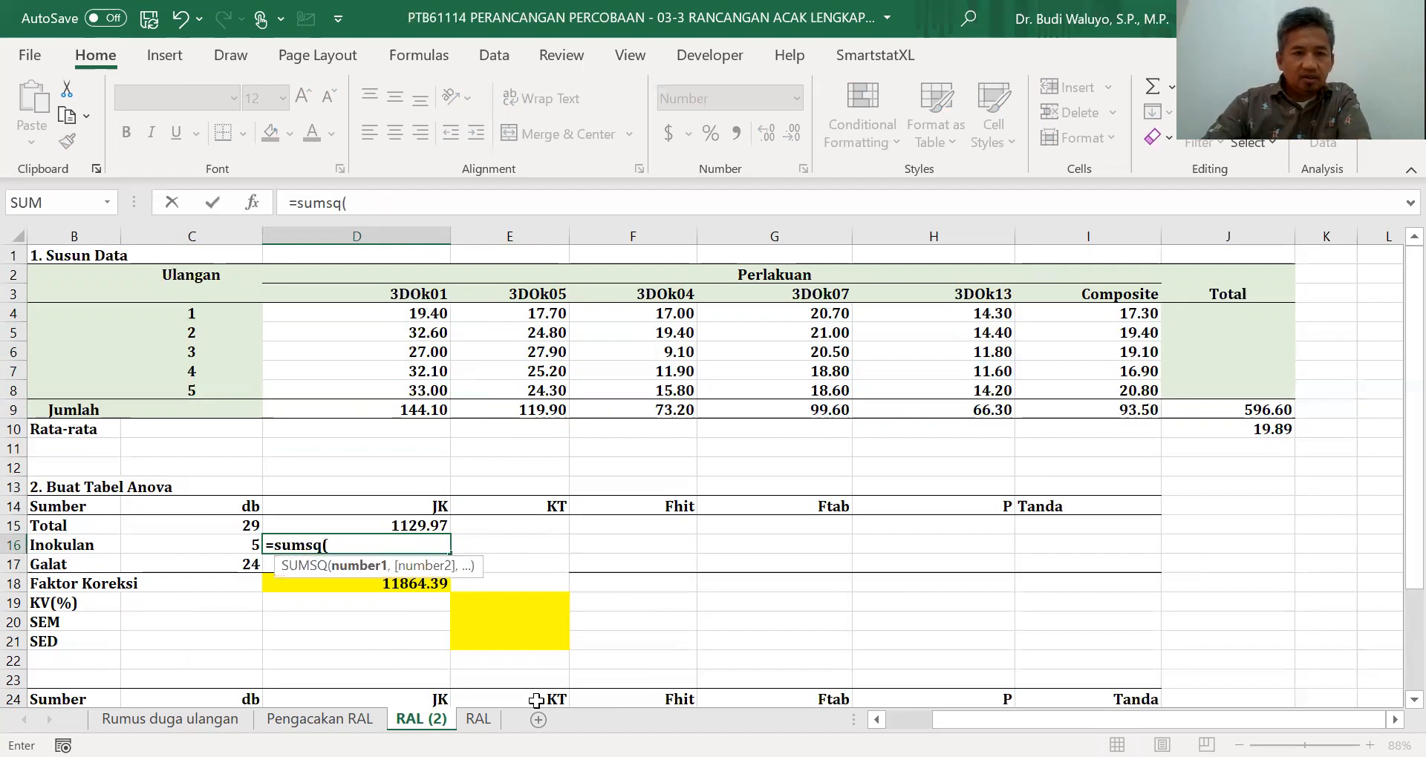
pyautogui.click(424, 413)
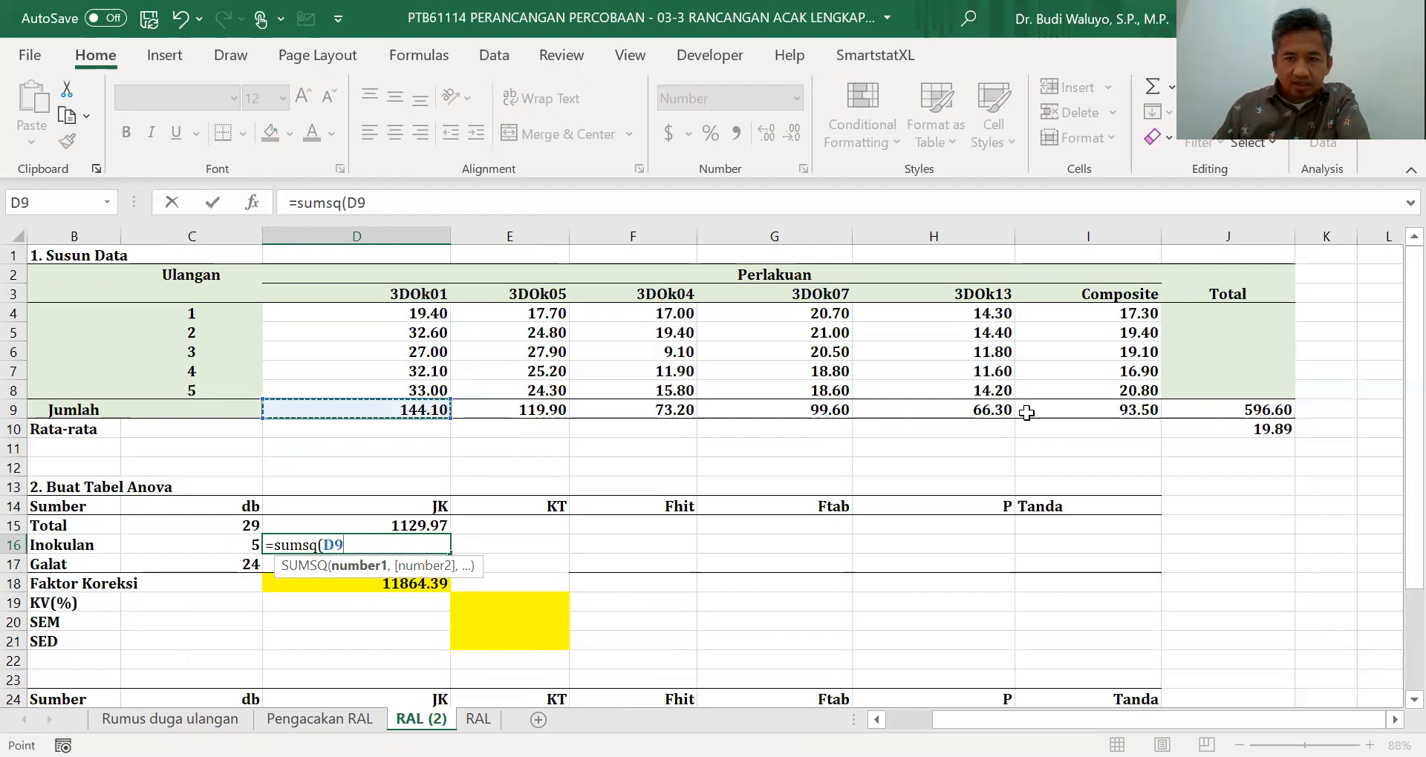
pyautogui.keyDown('shift'); pyautogui.click(1069, 411); pyautogui.keyUp('shift')
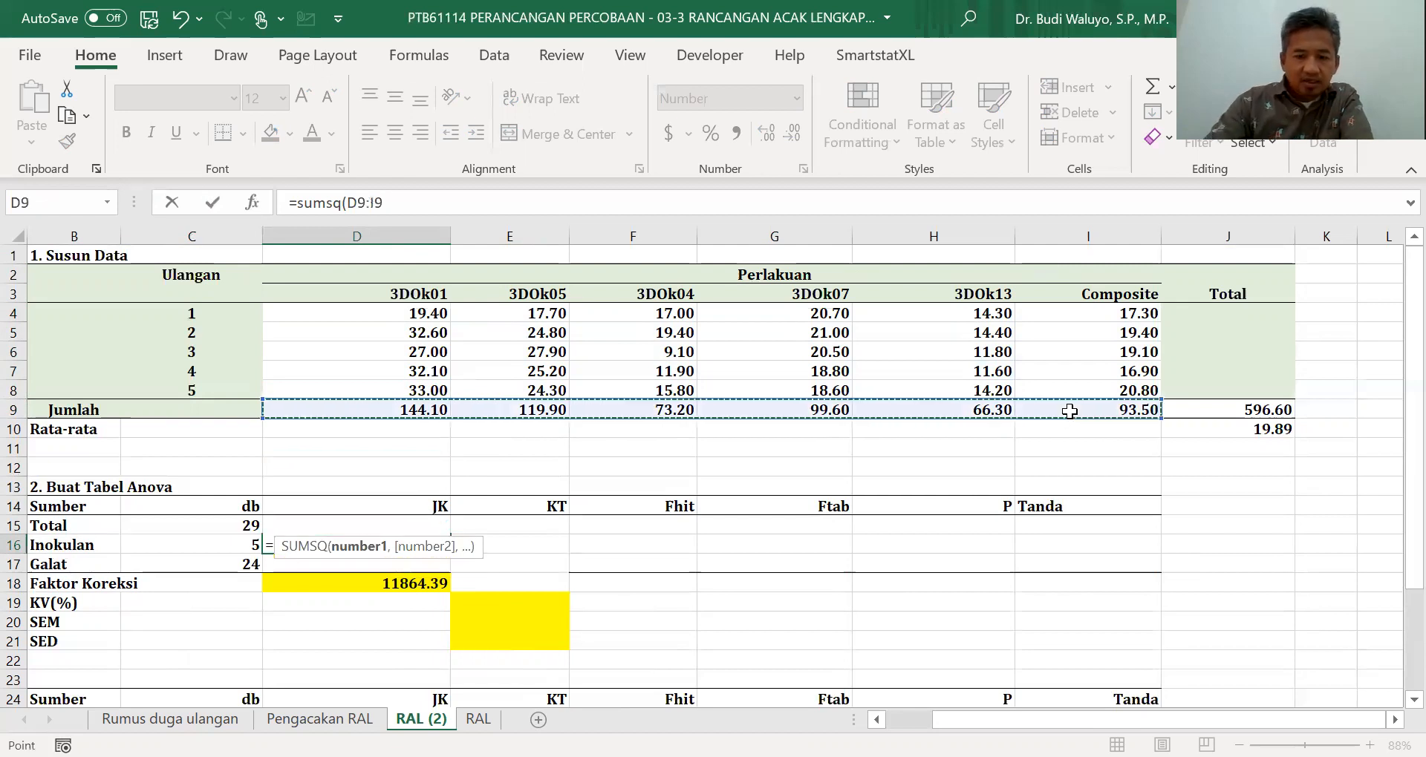
pyautogui.write(')/5')
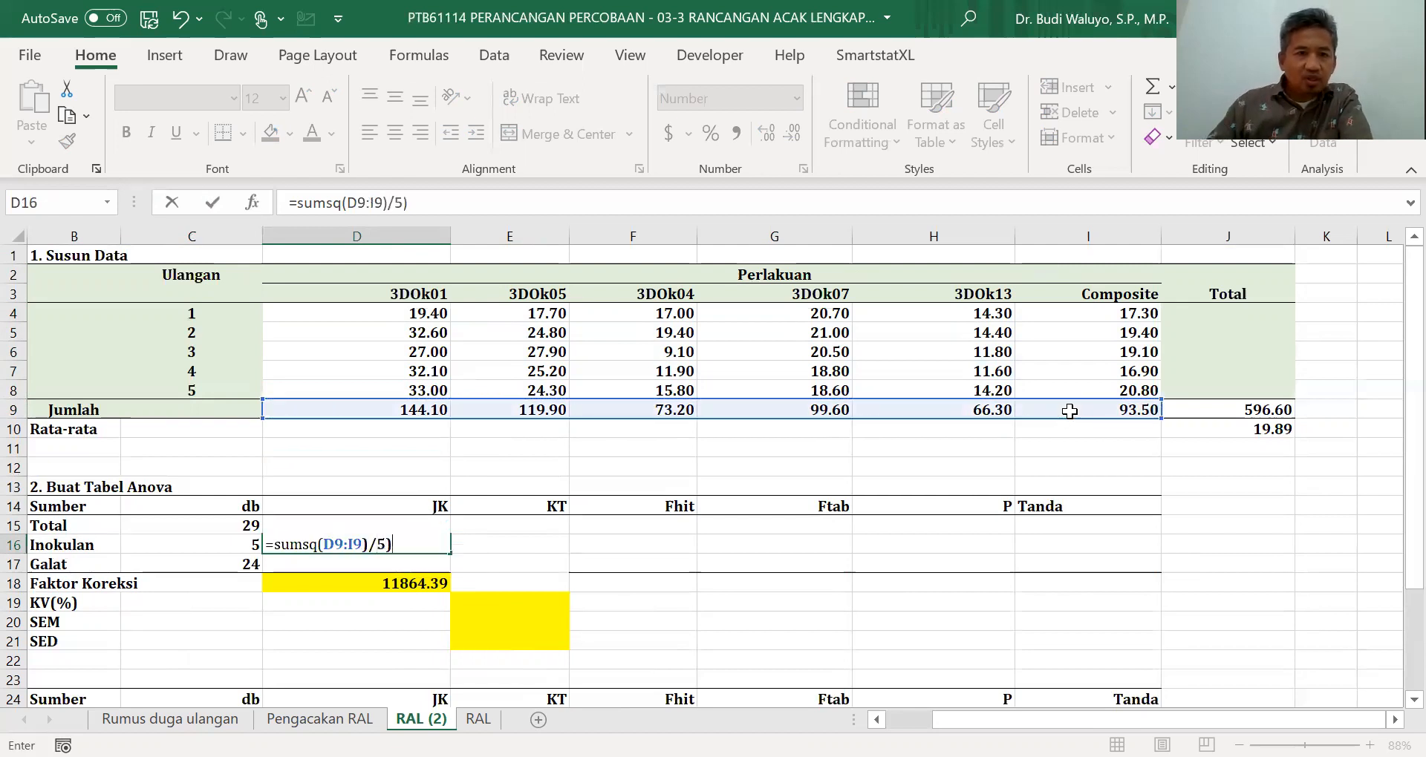
pyautogui.click(301, 206)
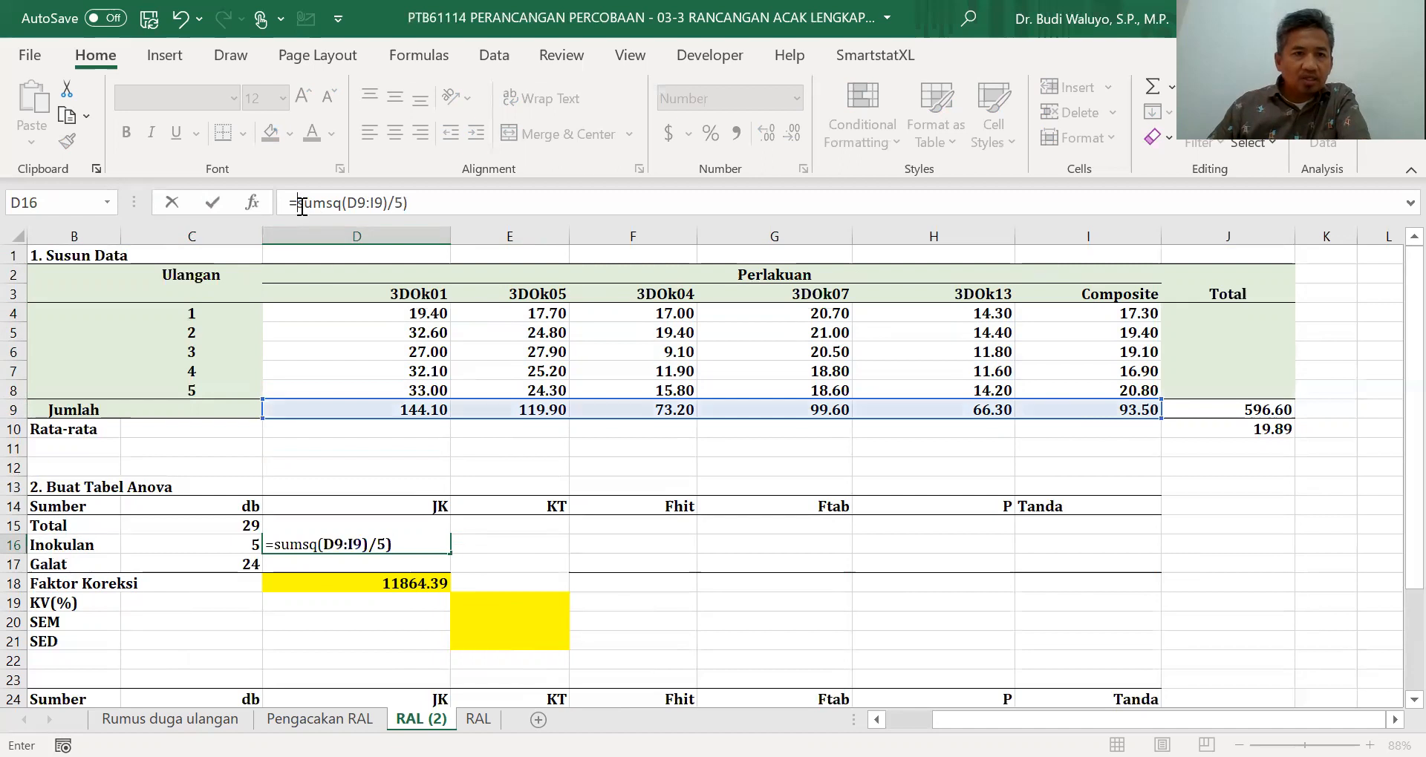
pyautogui.write('(')
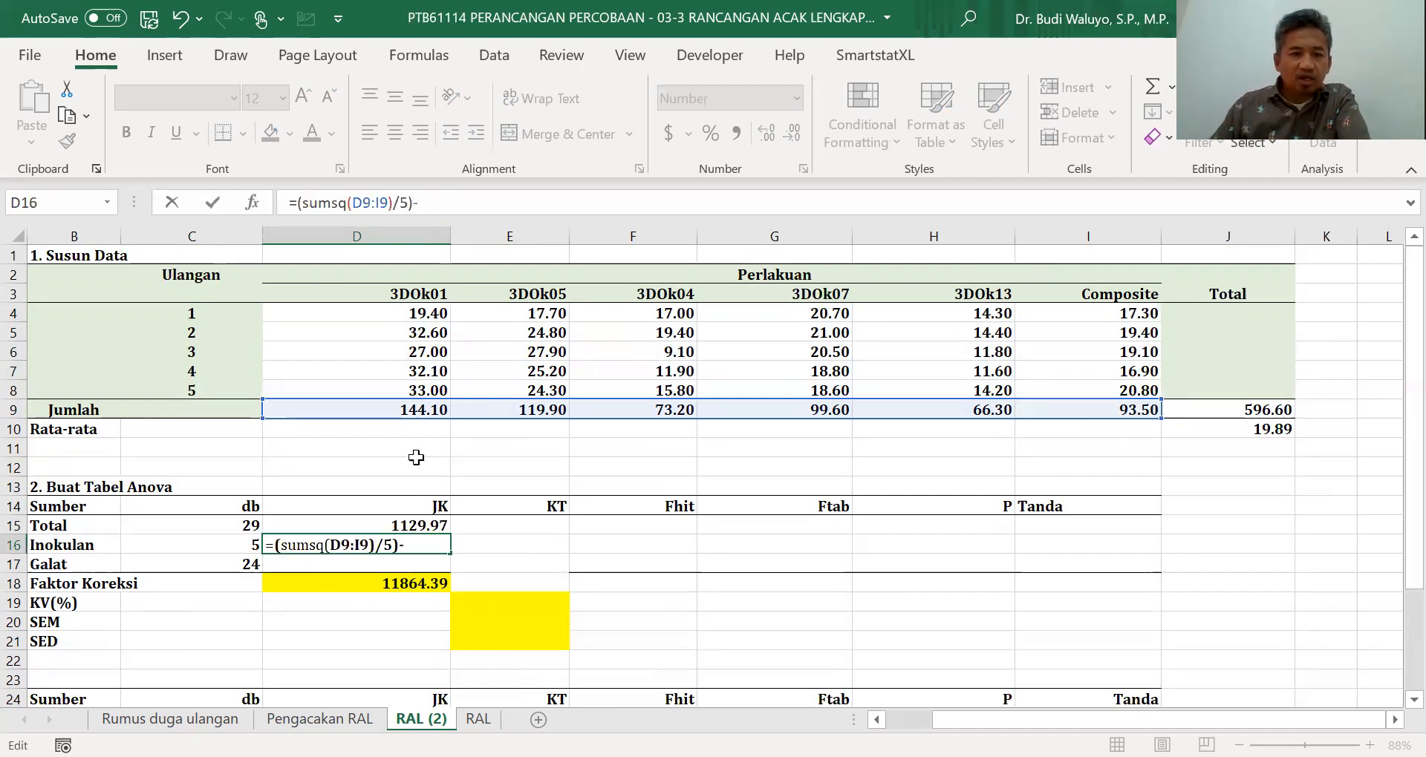
pyautogui.click(413, 582)
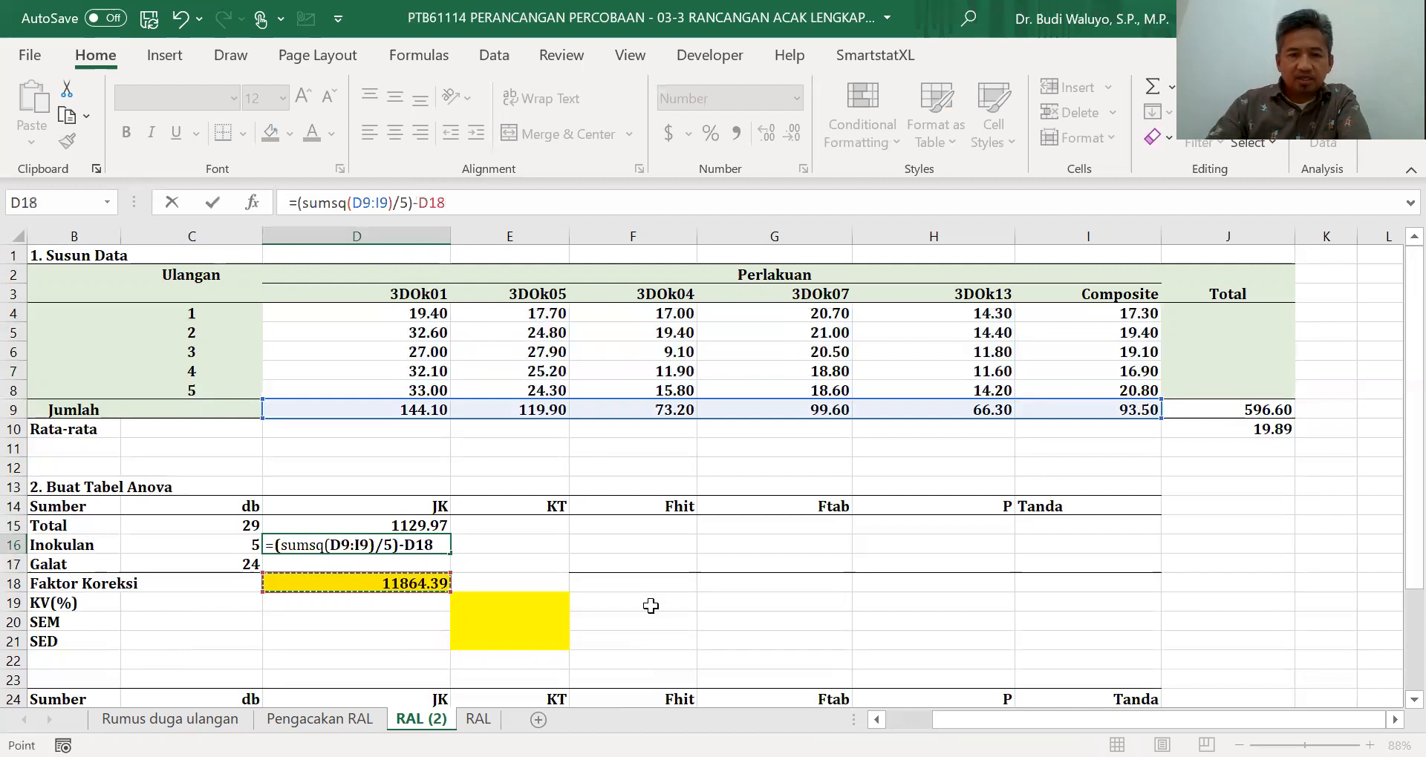
pyautogui.press('Return')
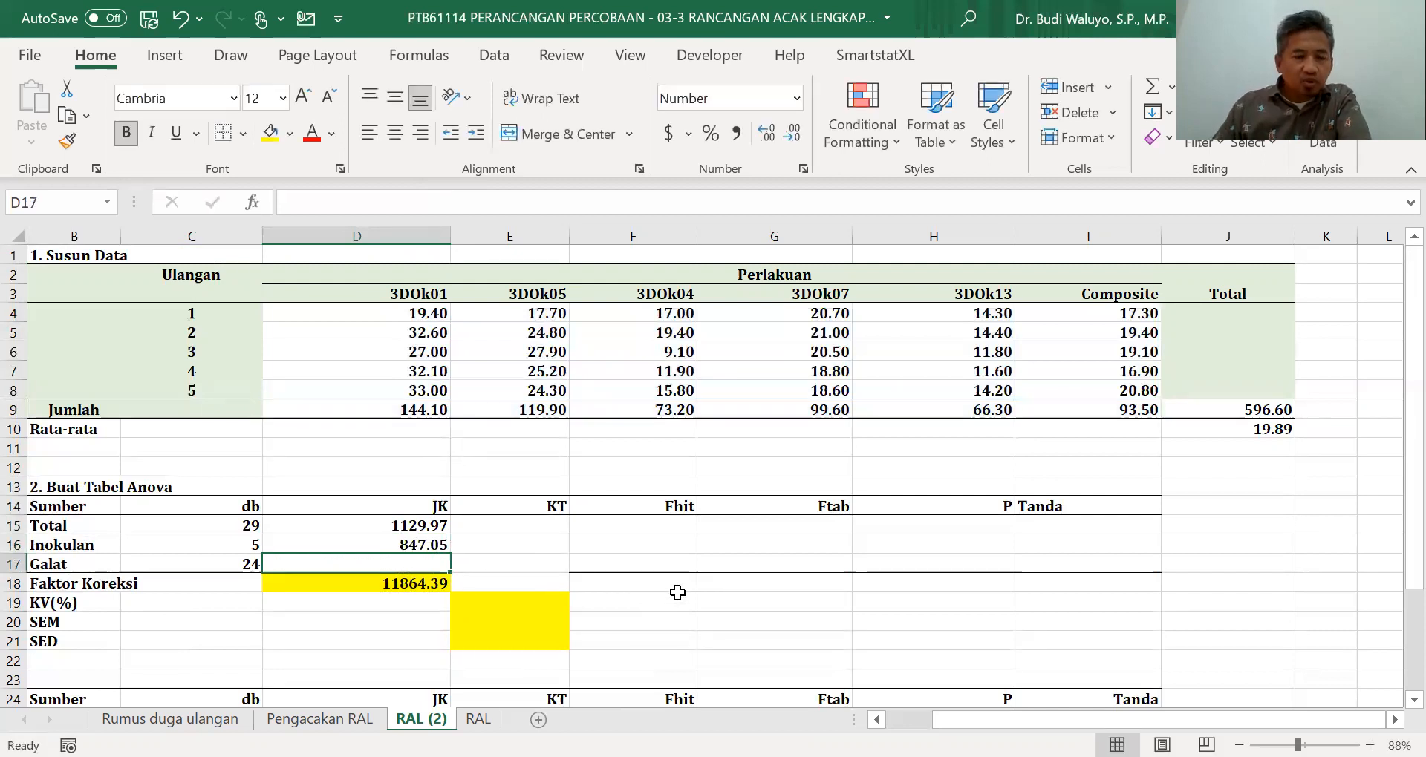
# Step: Calculate the Galat sum of squares (JK) in D17 with =D15-D16
pyautogui.write('=')
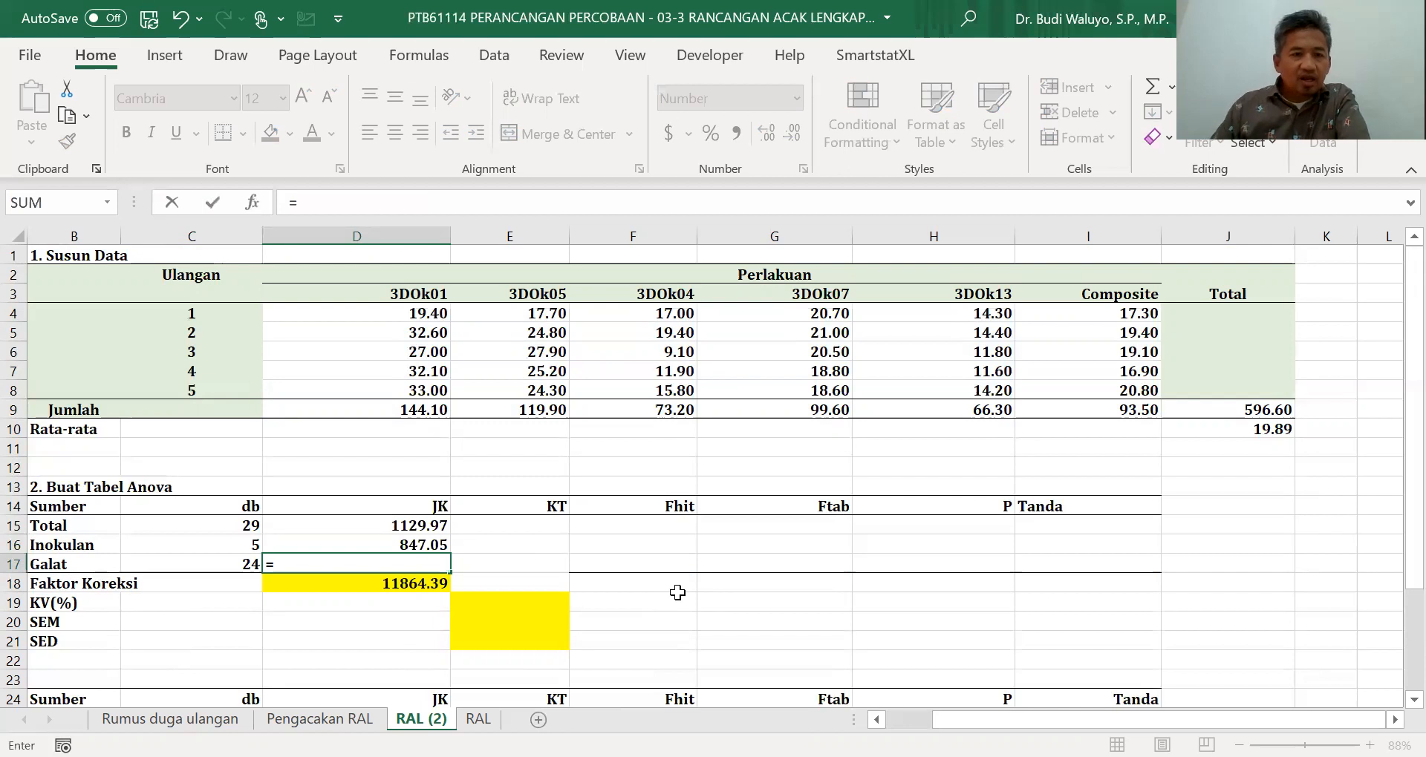
pyautogui.click(415, 527)
pyautogui.write('-')
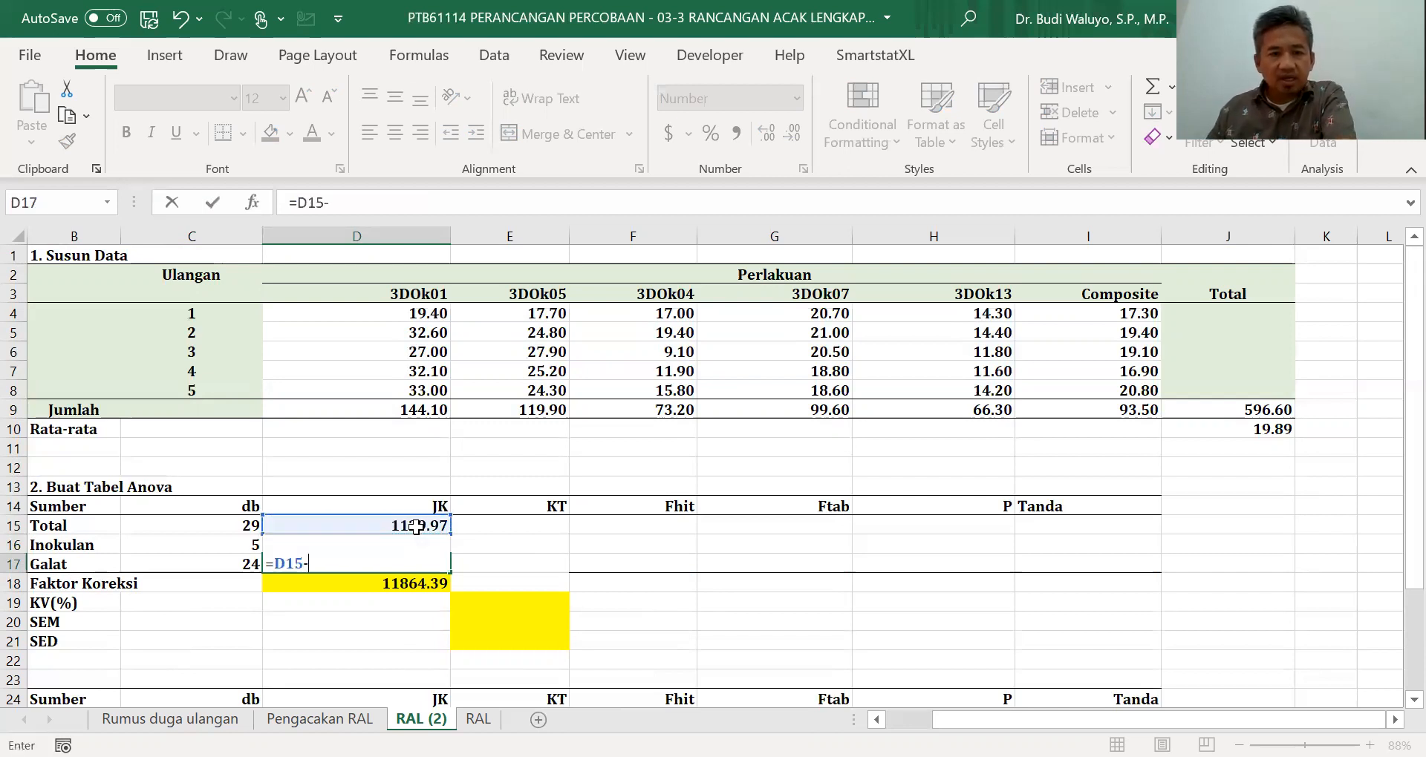
pyautogui.click(471, 547)
pyautogui.press('Left')
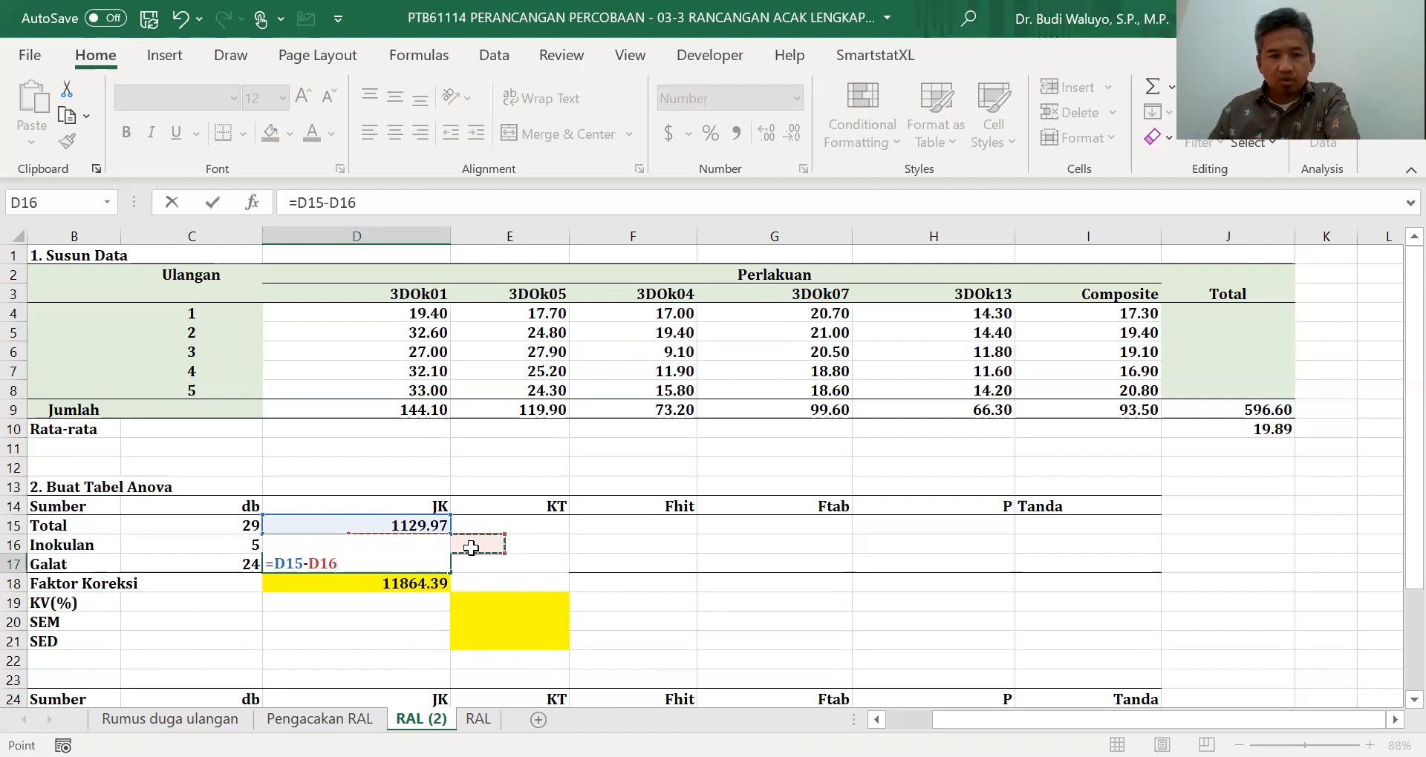
pyautogui.press('Return')
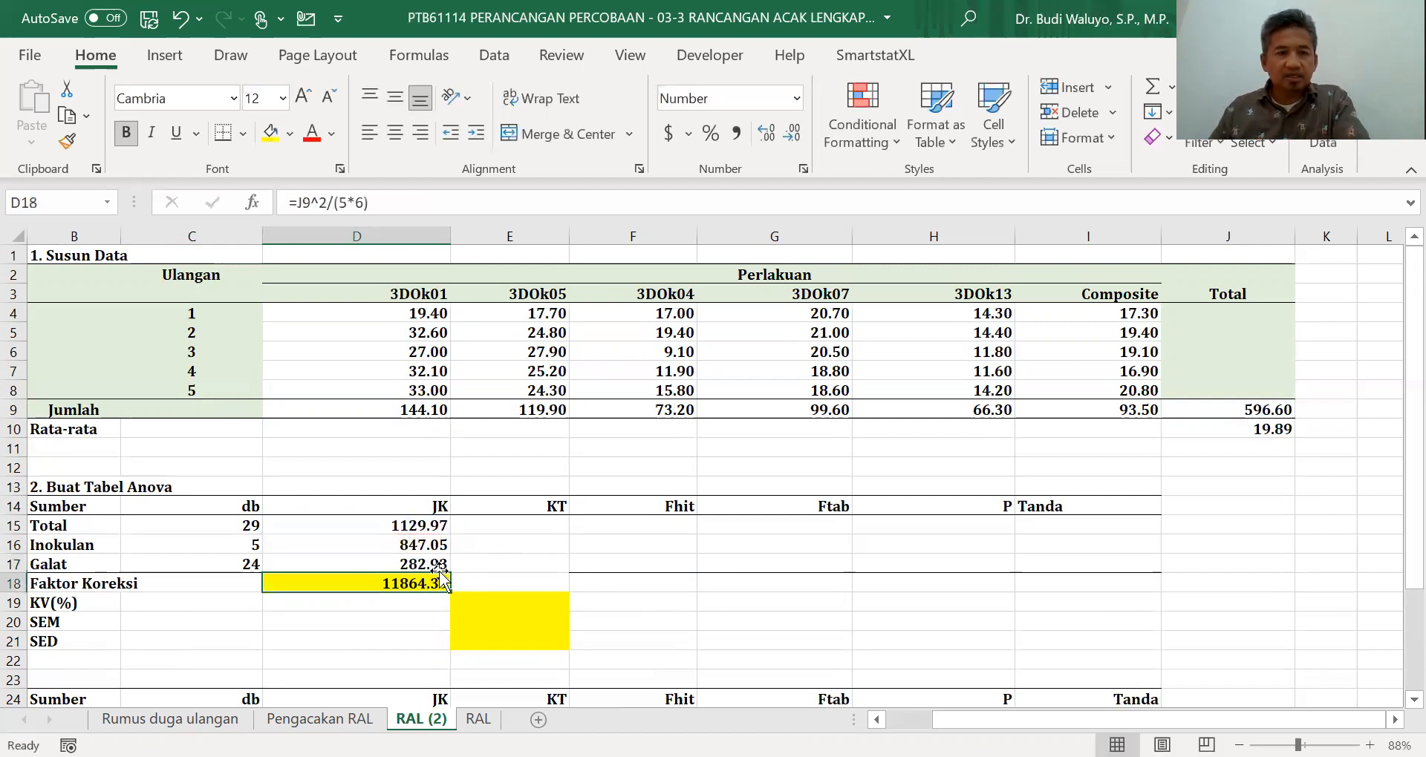
pyautogui.click(438, 564)
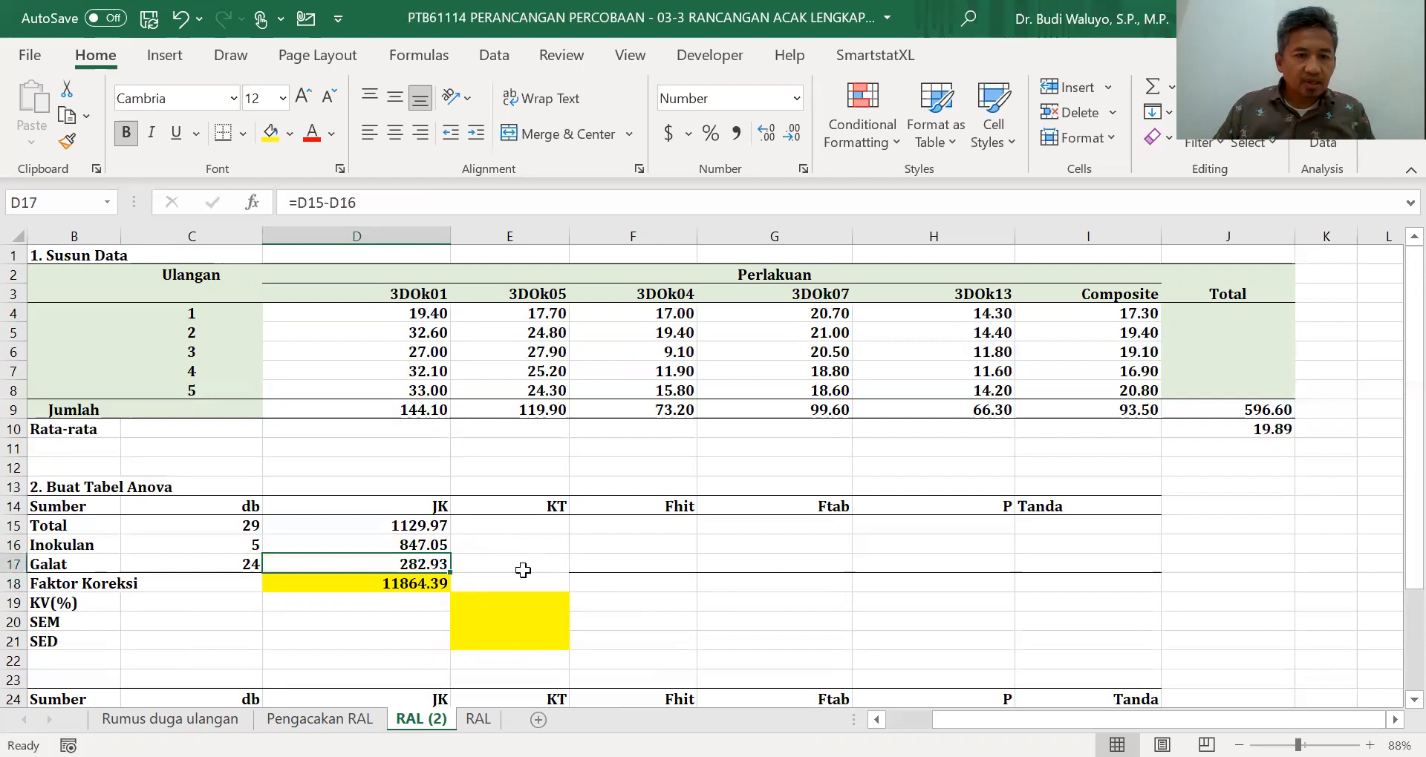
# Step: Calculate the Total mean square (KT) in E15 with =D15/C15 and fill the formula down to E17
pyautogui.click(523, 571)
pyautogui.click(648, 566)
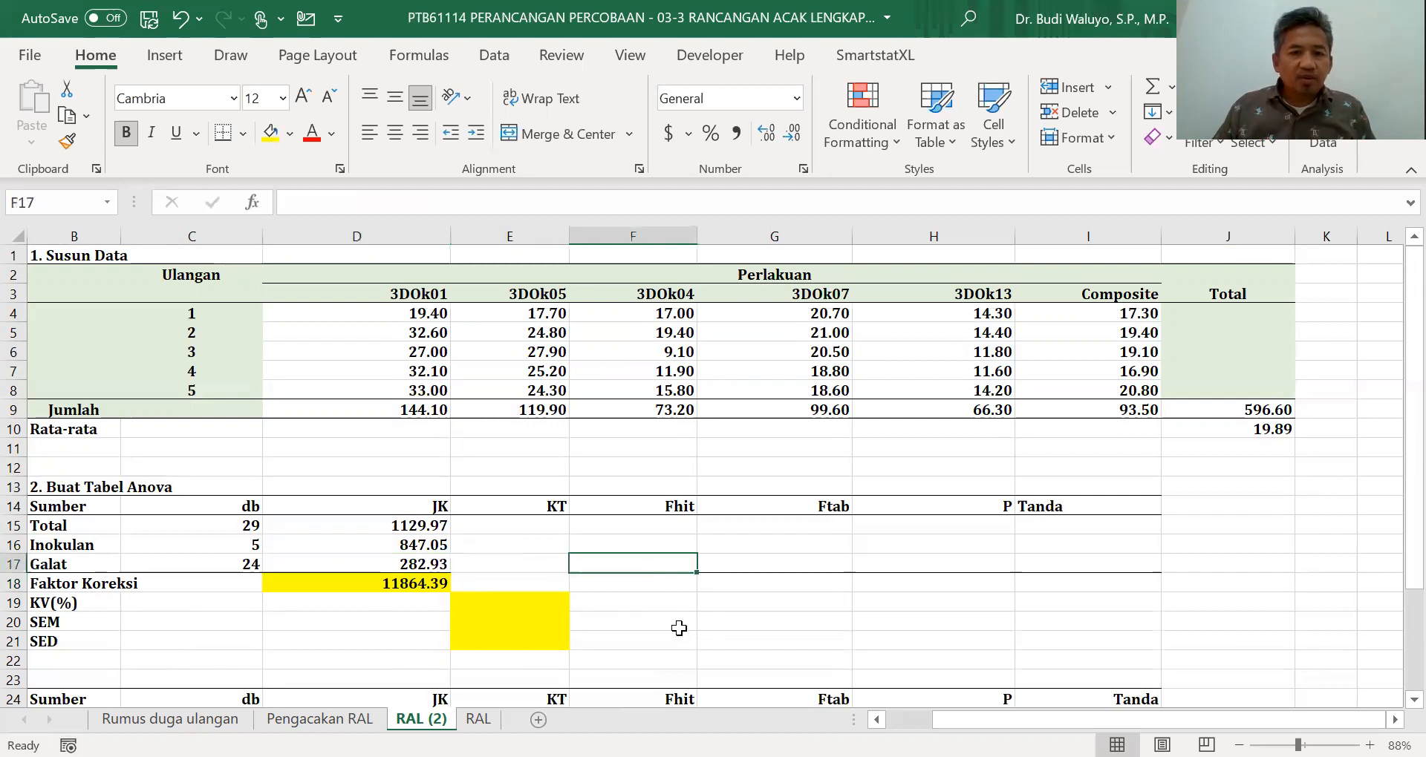
pyautogui.click(514, 564)
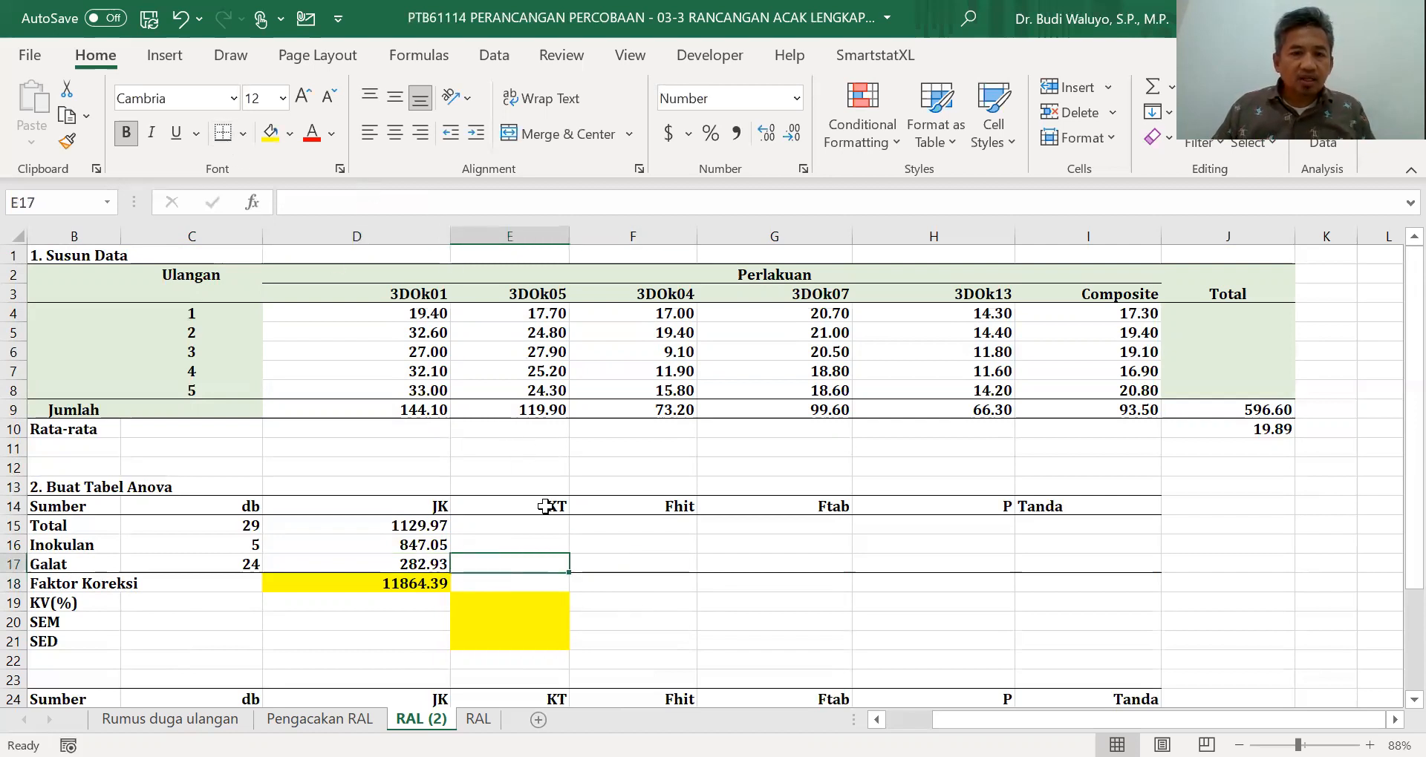
pyautogui.click(533, 525)
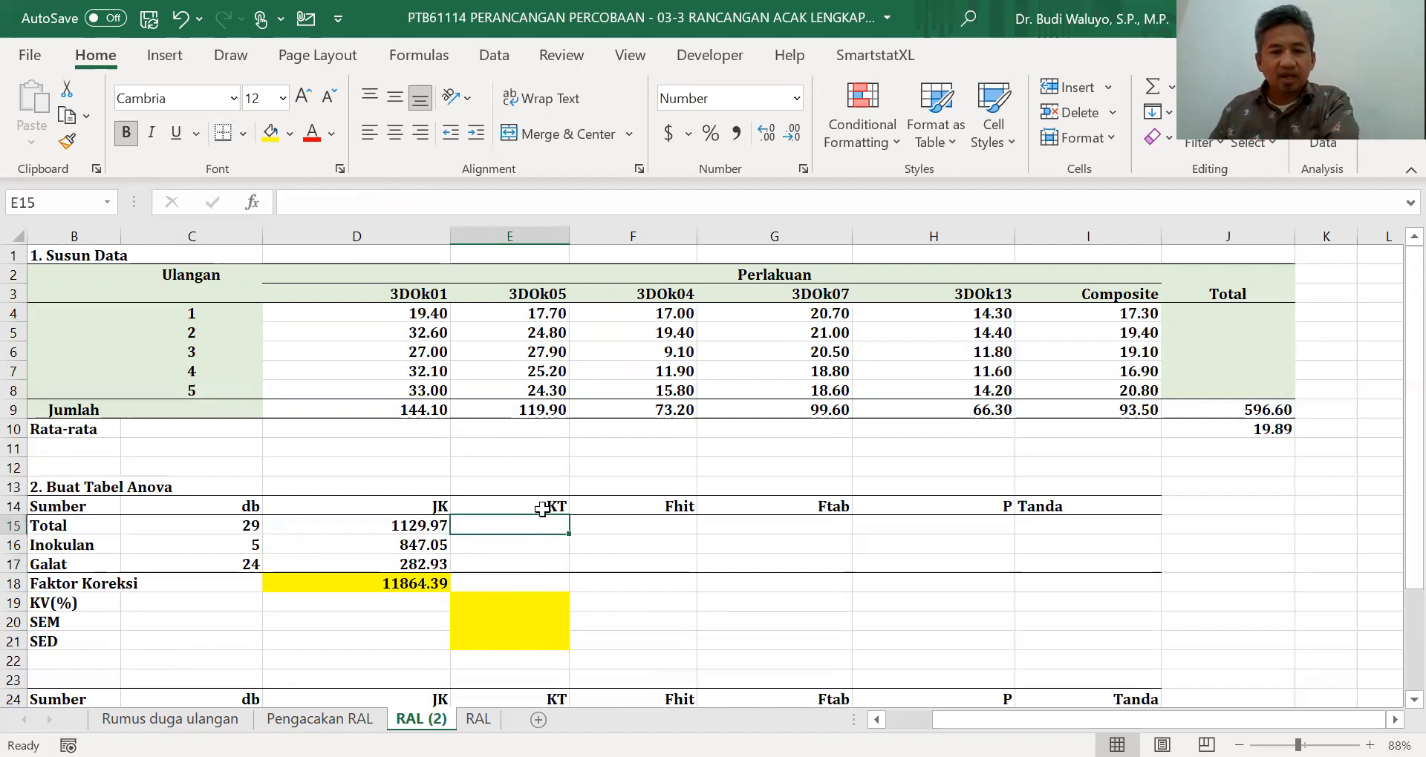
pyautogui.write('=')
pyautogui.click(283, 525)
pyautogui.write('/')
pyautogui.click(254, 526)
pyautogui.press('Return')
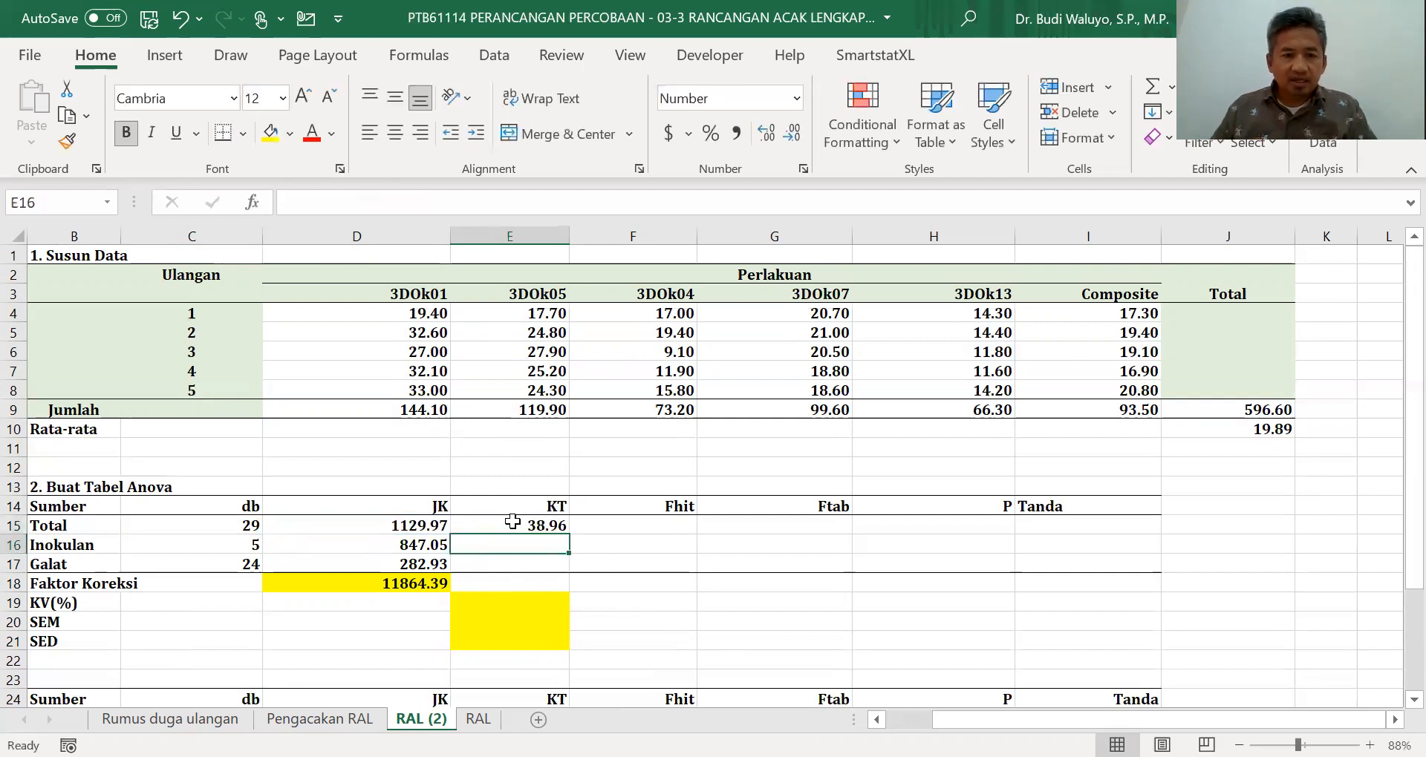
pyautogui.click(512, 524)
pyautogui.moveTo(569, 534); pyautogui.dragTo(562, 568)
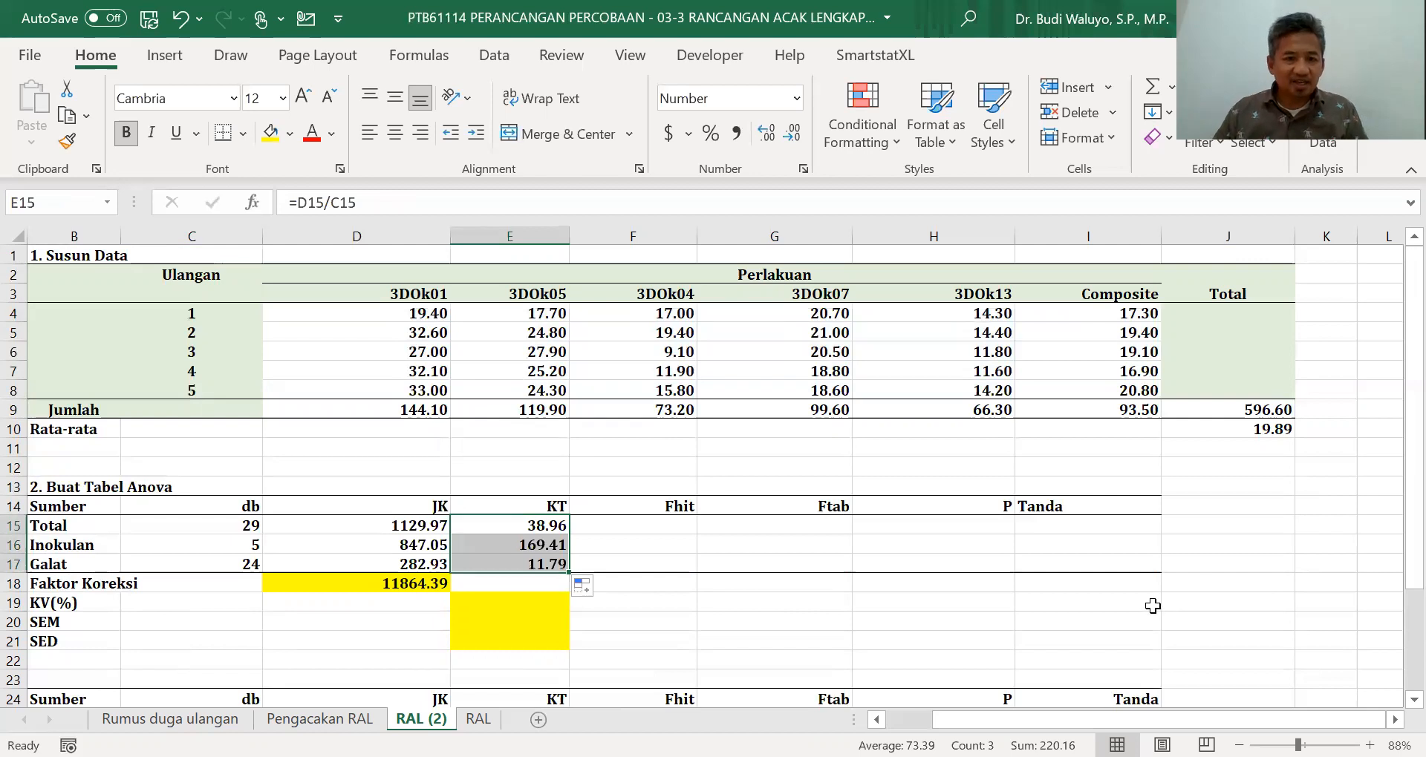
# Step: Calculate Fhit for Inokulan in F16 with =E16/E17
pyautogui.click(650, 543)
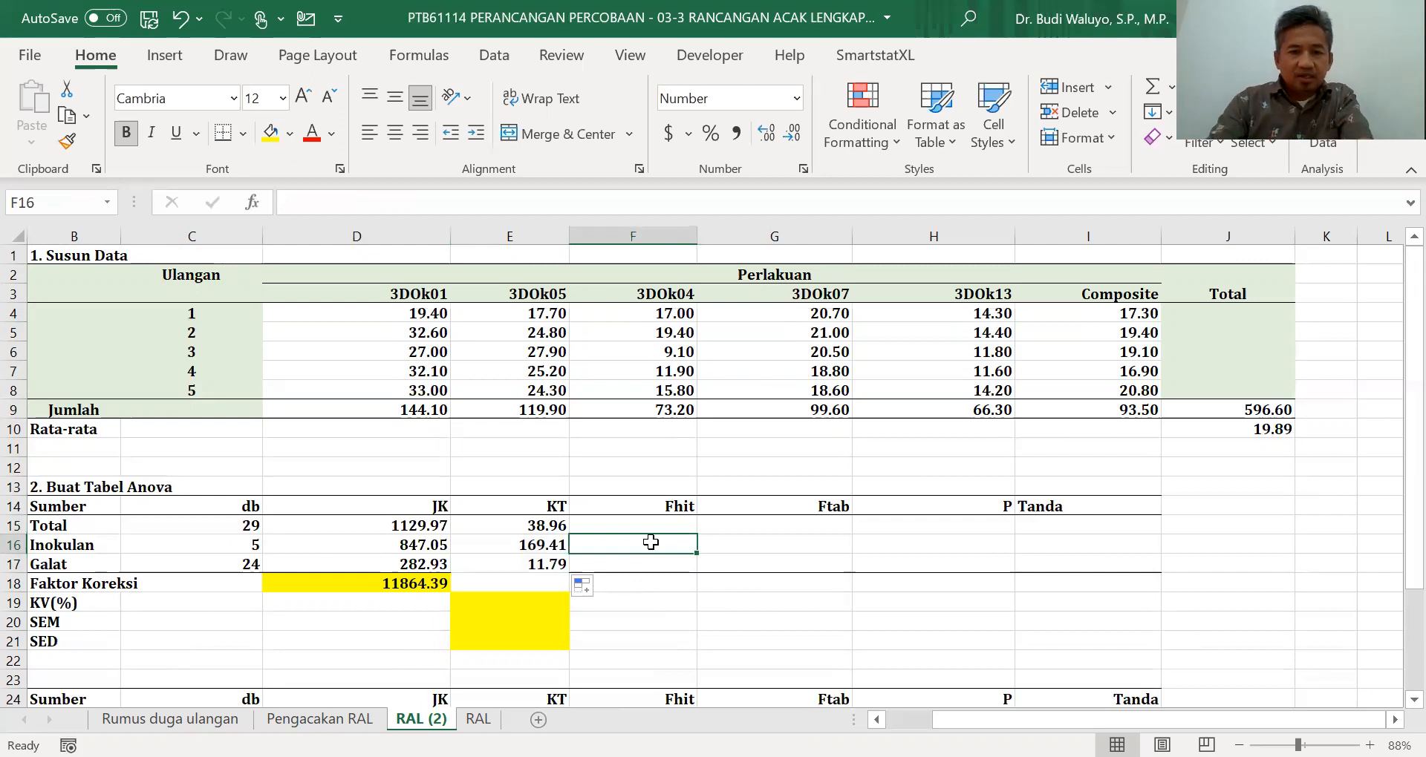
pyautogui.write('=')
pyautogui.click(536, 544)
pyautogui.write('/')
pyautogui.click(544, 564)
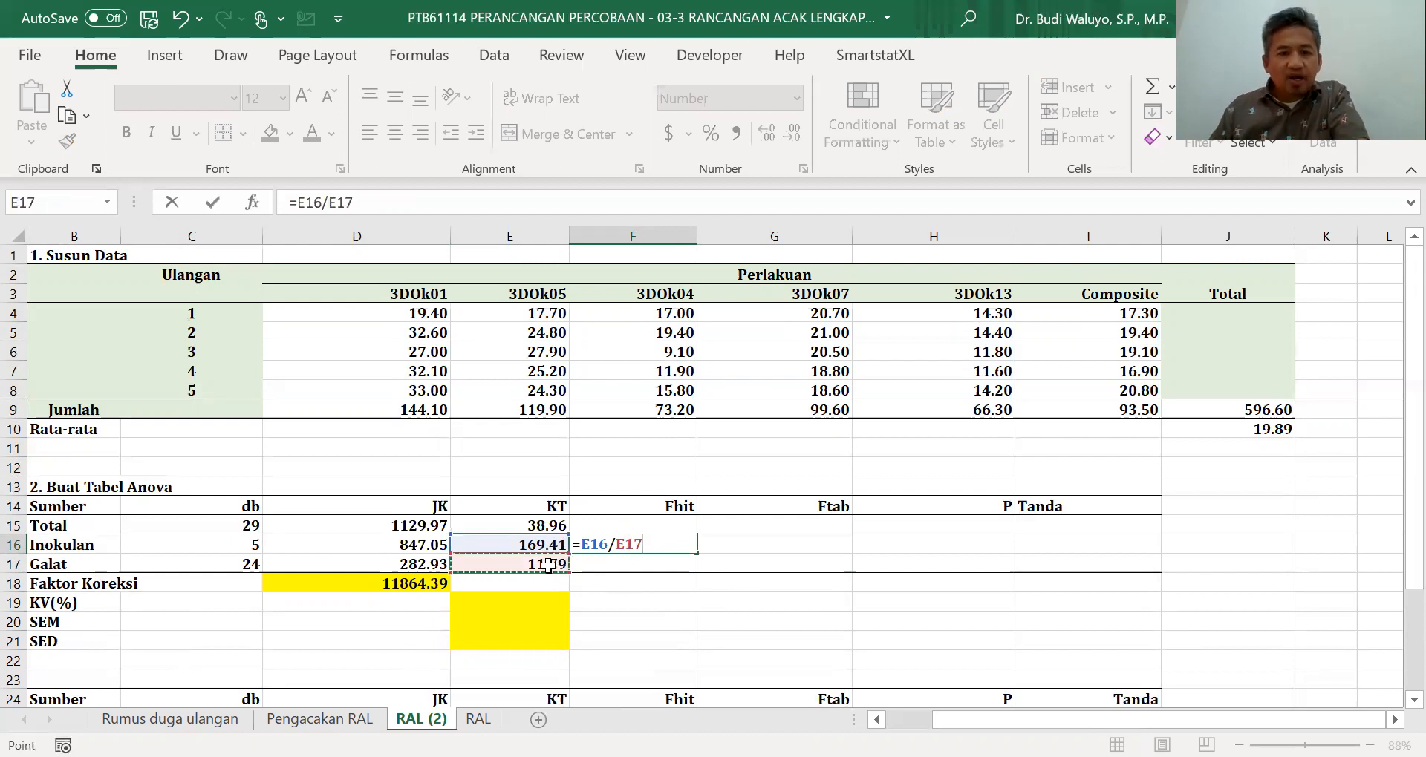
pyautogui.press('Return')
pyautogui.click(669, 546)
# Step: Calculate Ftab for Inokulan in G16 with =FINV(0.05,C16,C17) and compare it with Fhit in F16
pyautogui.click(797, 545)
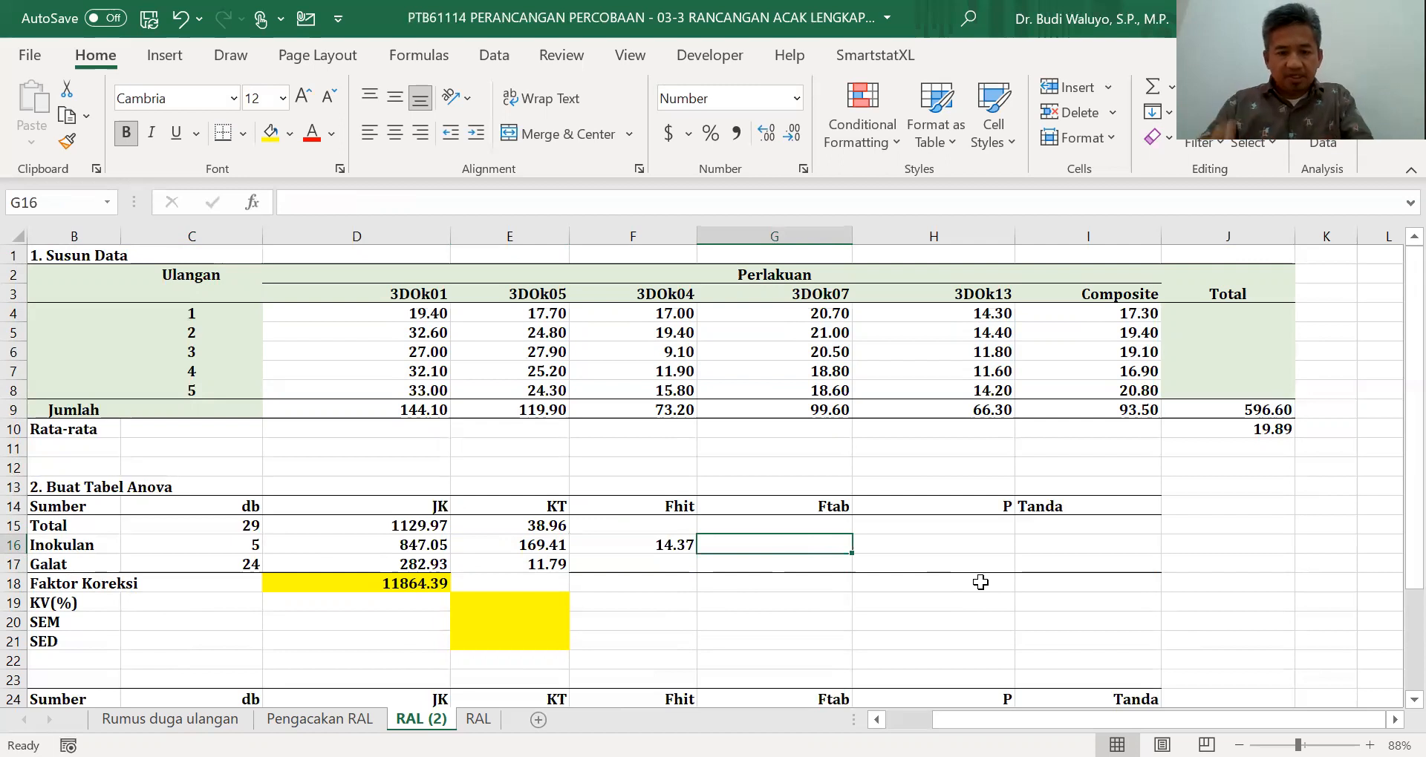
pyautogui.write('=')
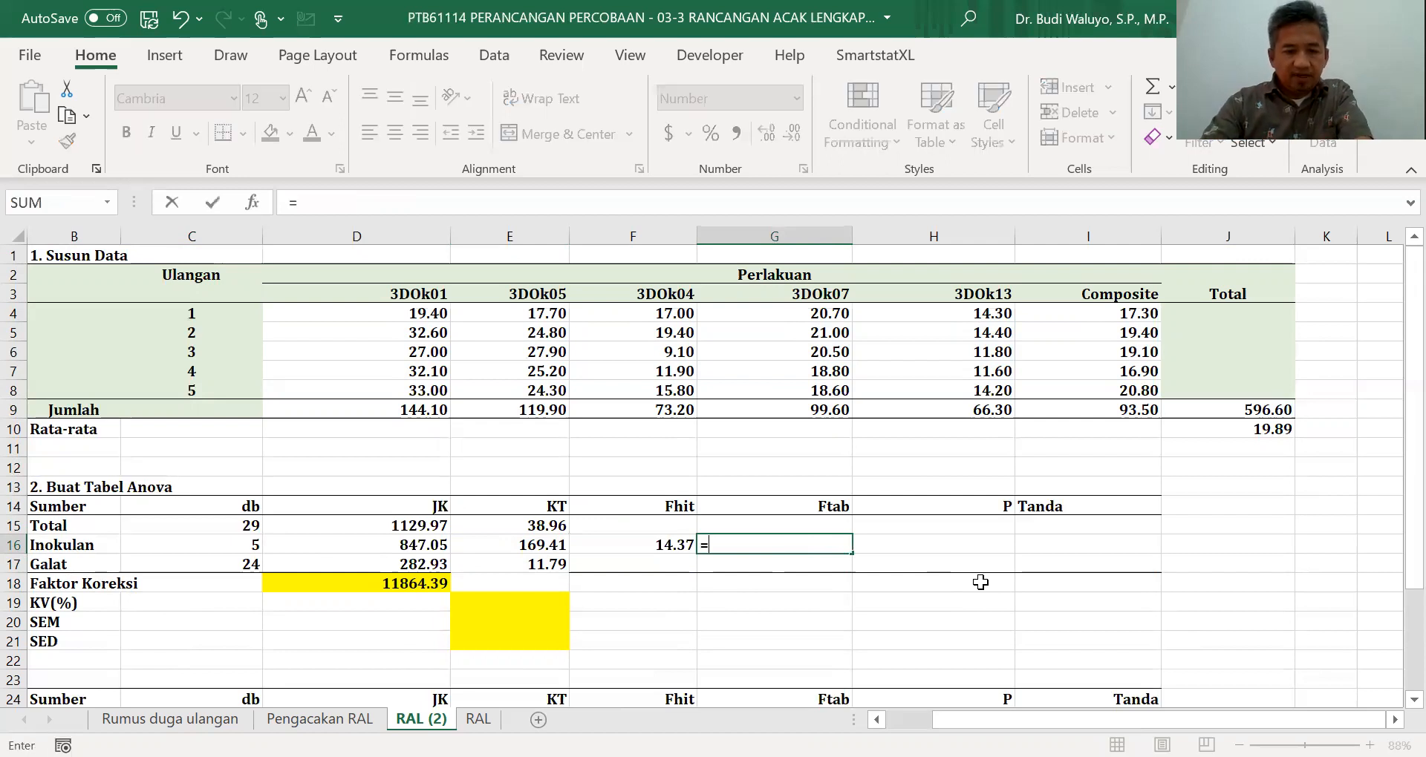
pyautogui.write('f')
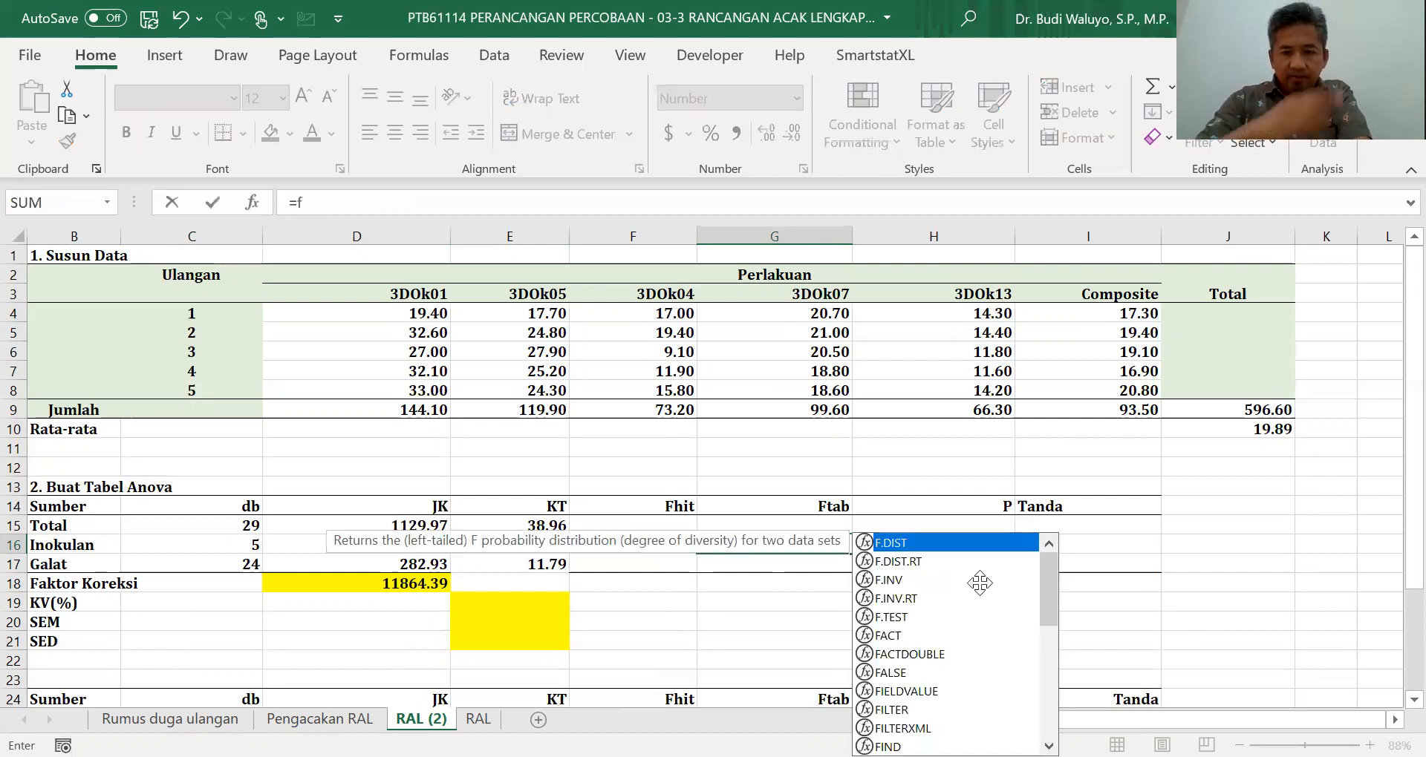
pyautogui.write('inv(0.0')
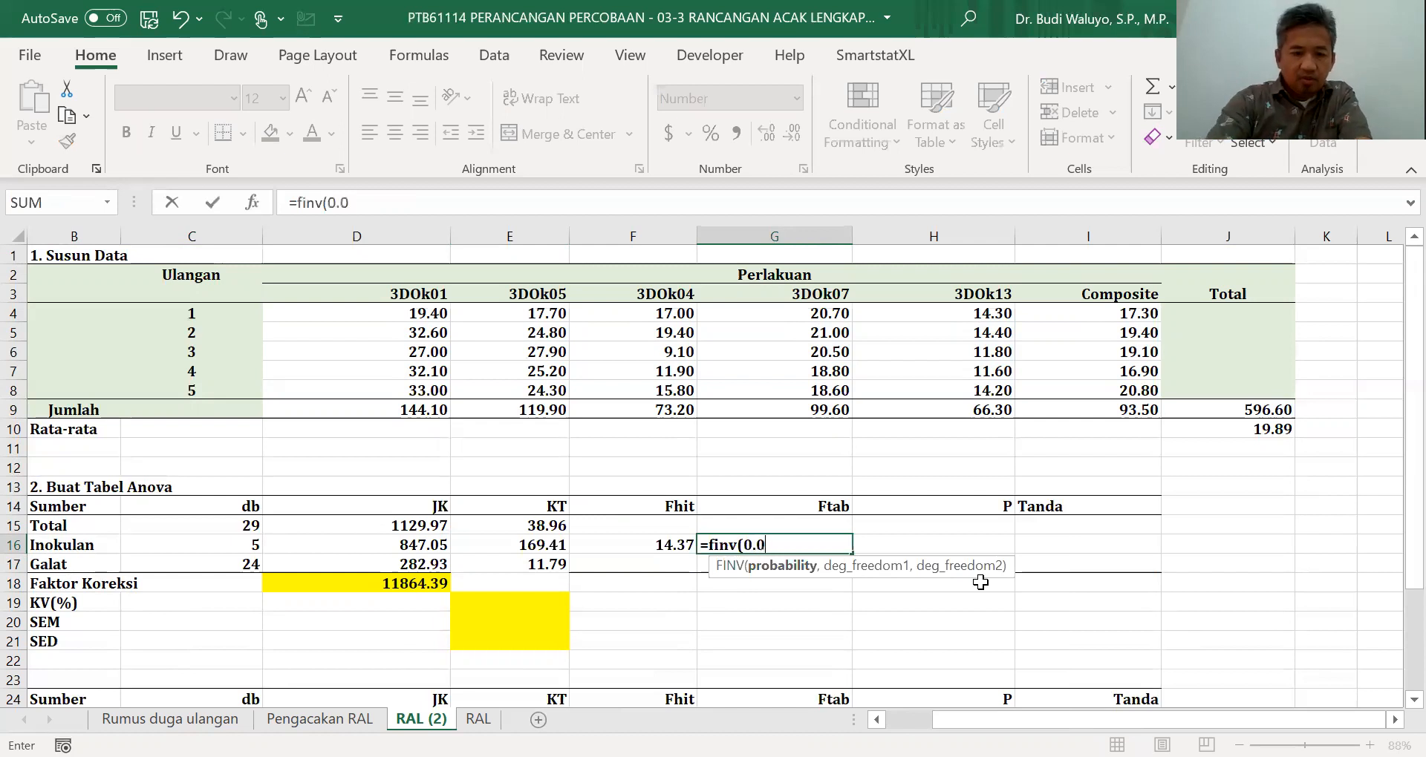
pyautogui.write('5,')
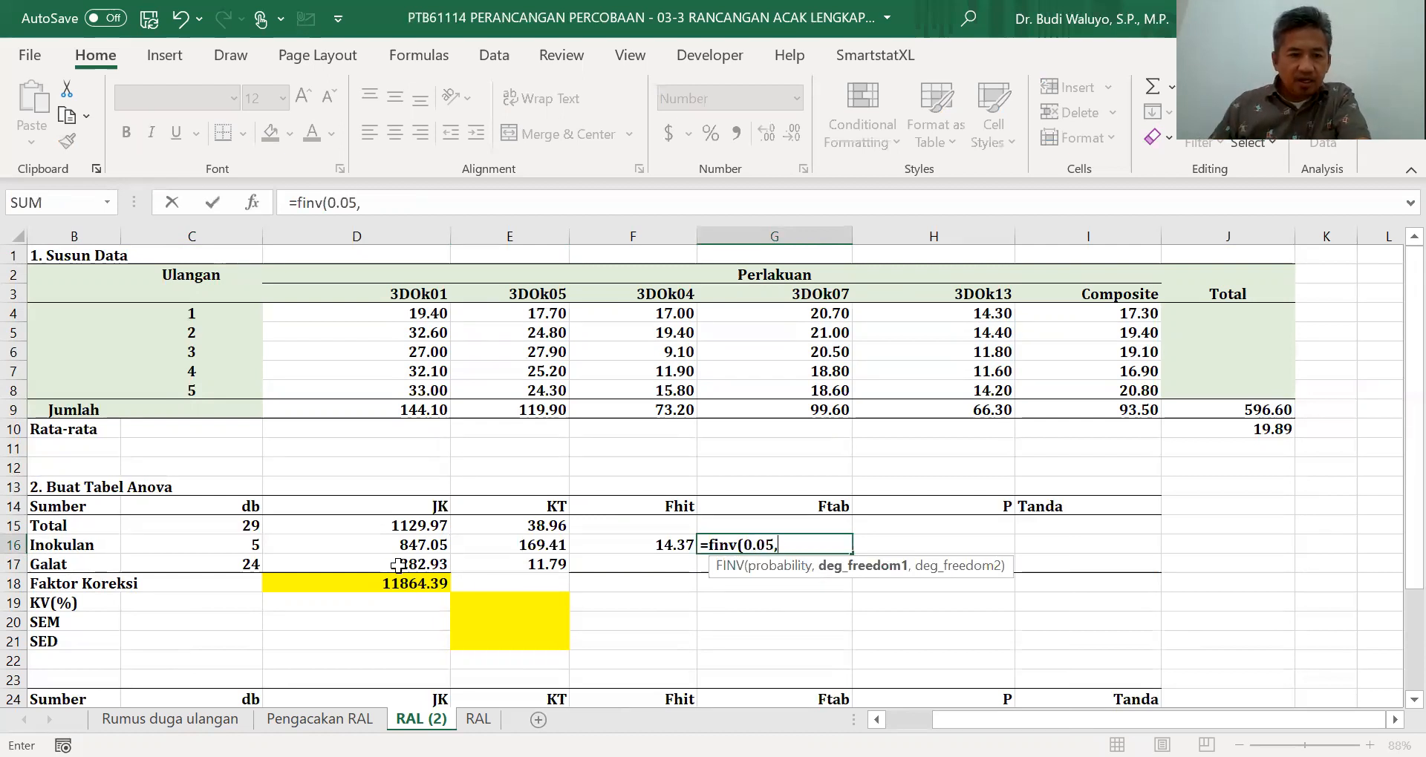
pyautogui.click(232, 549)
pyautogui.write(',')
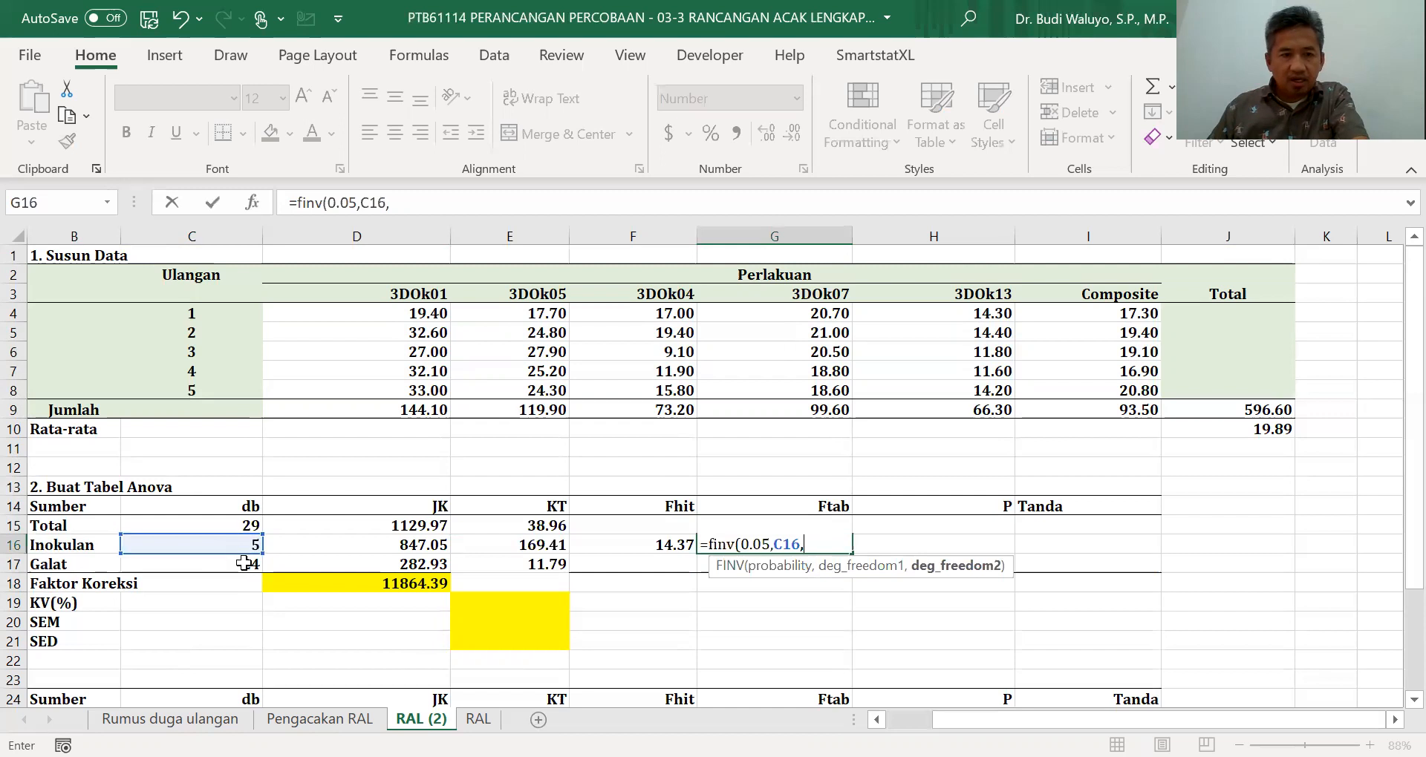
pyautogui.click(245, 565)
pyautogui.press('Return')
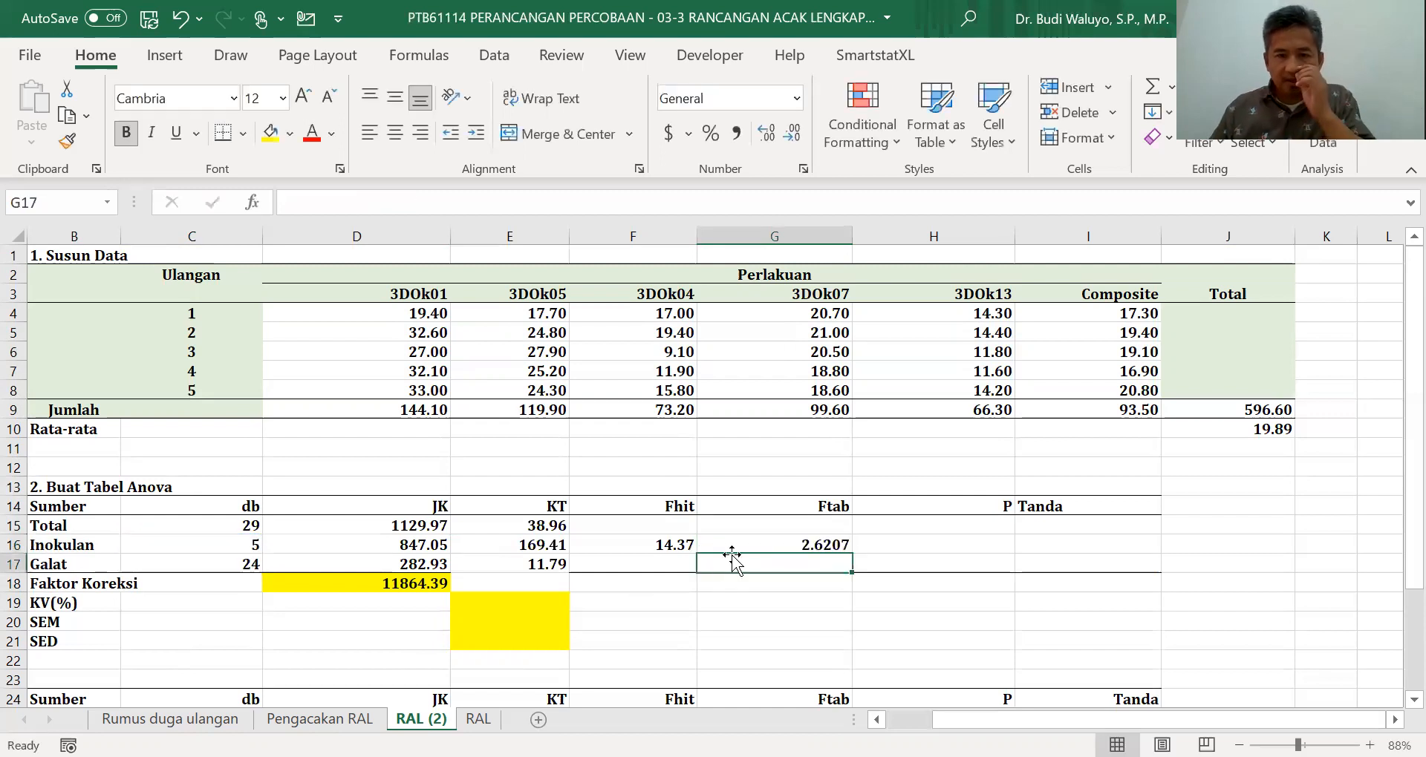
pyautogui.click(742, 551)
pyautogui.click(653, 548)
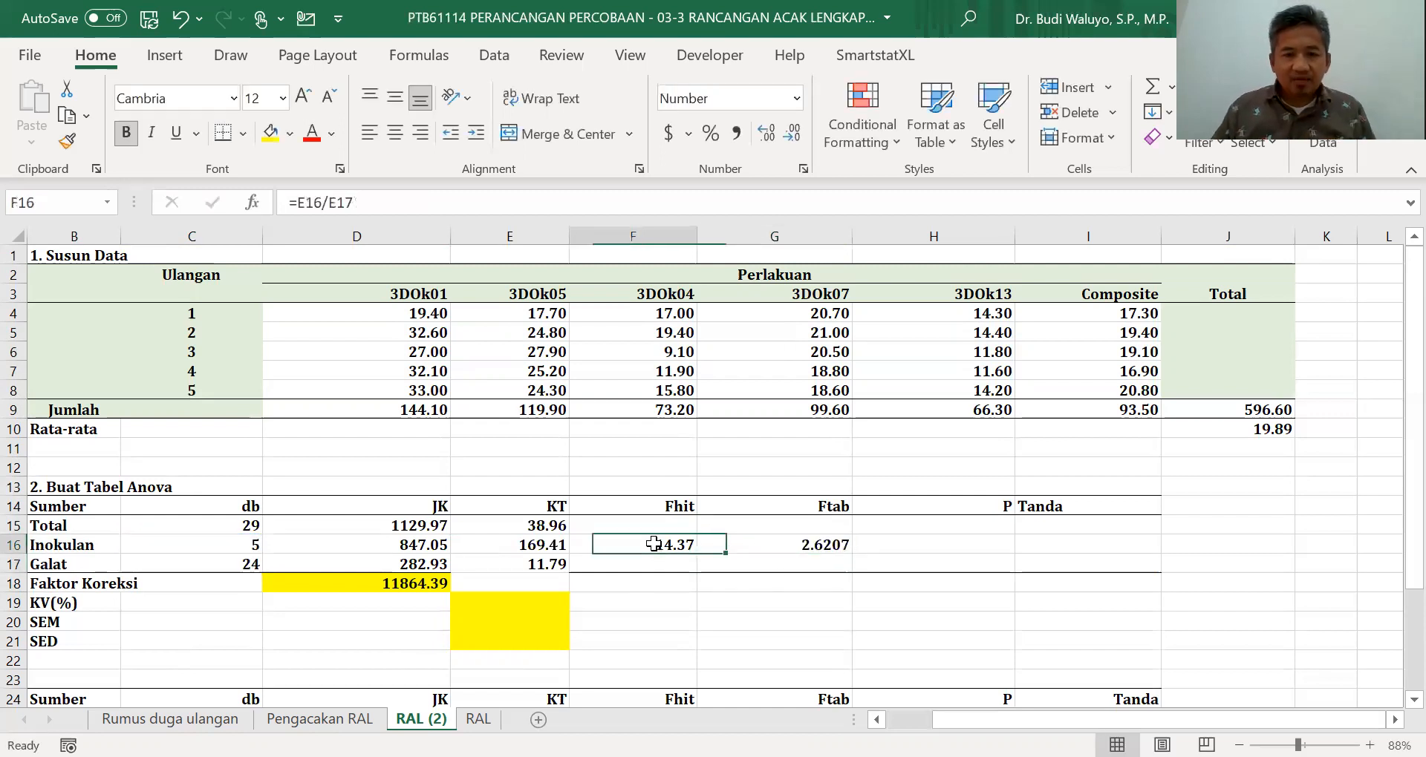
pyautogui.click(824, 550)
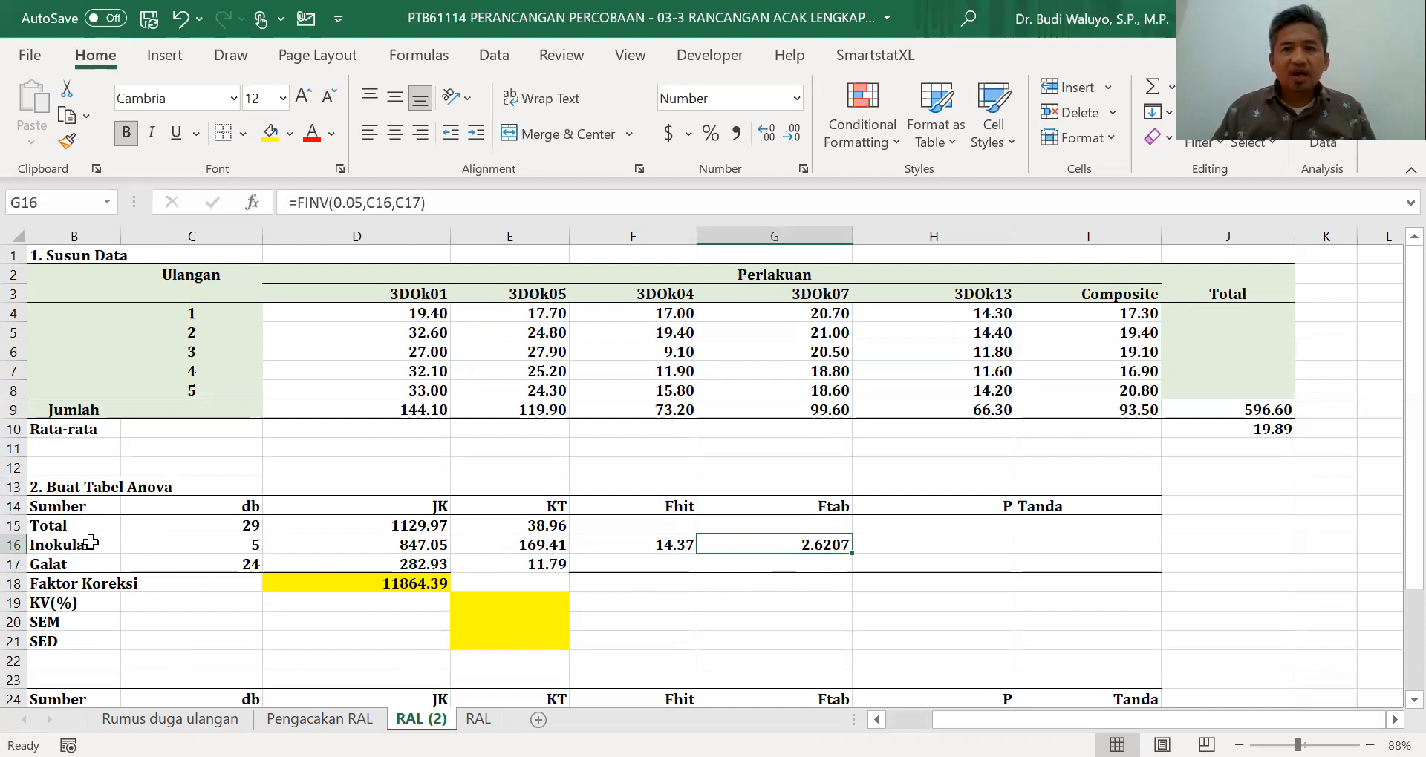
# Step: Center the P column heading in H14 of the ANOVA table
pyautogui.click(974, 510)
pyautogui.click(395, 134)
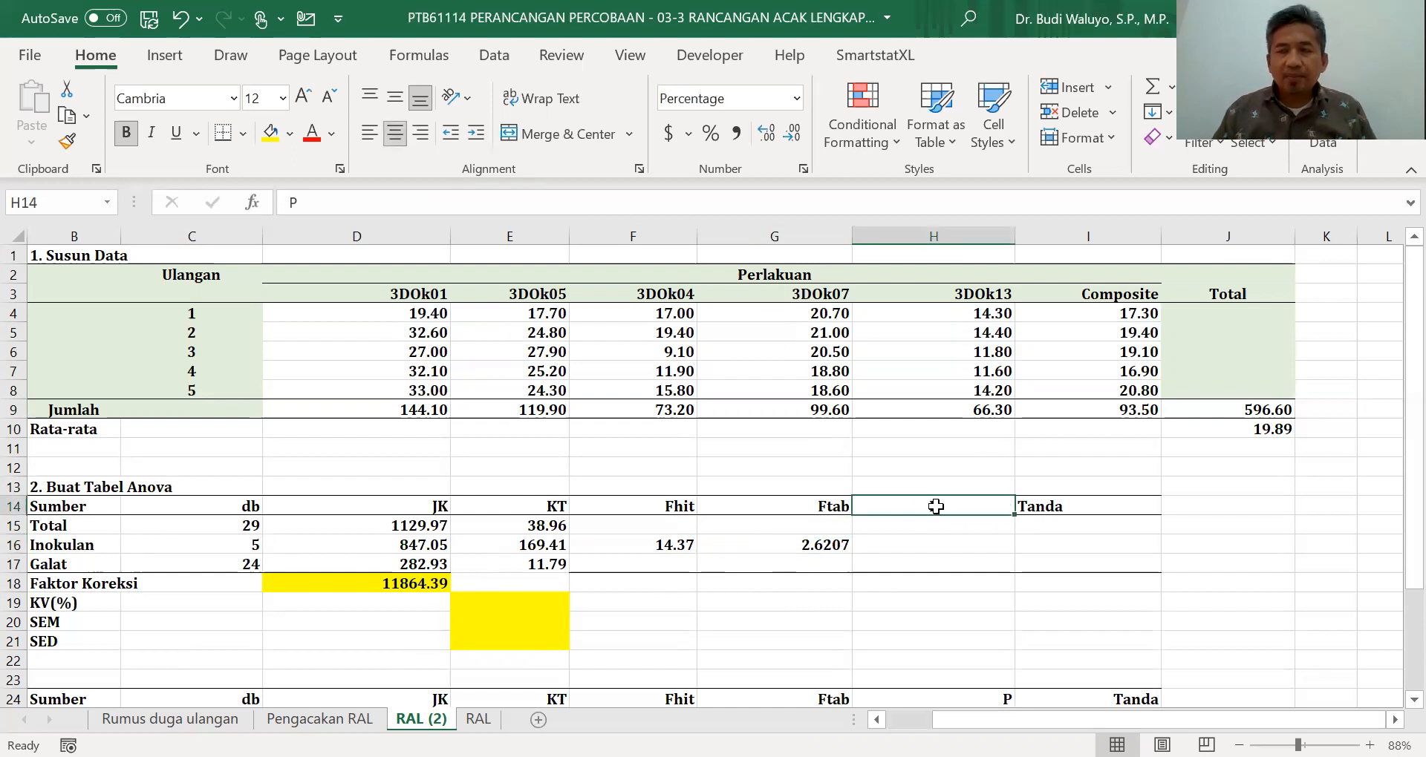
pyautogui.click(671, 545)
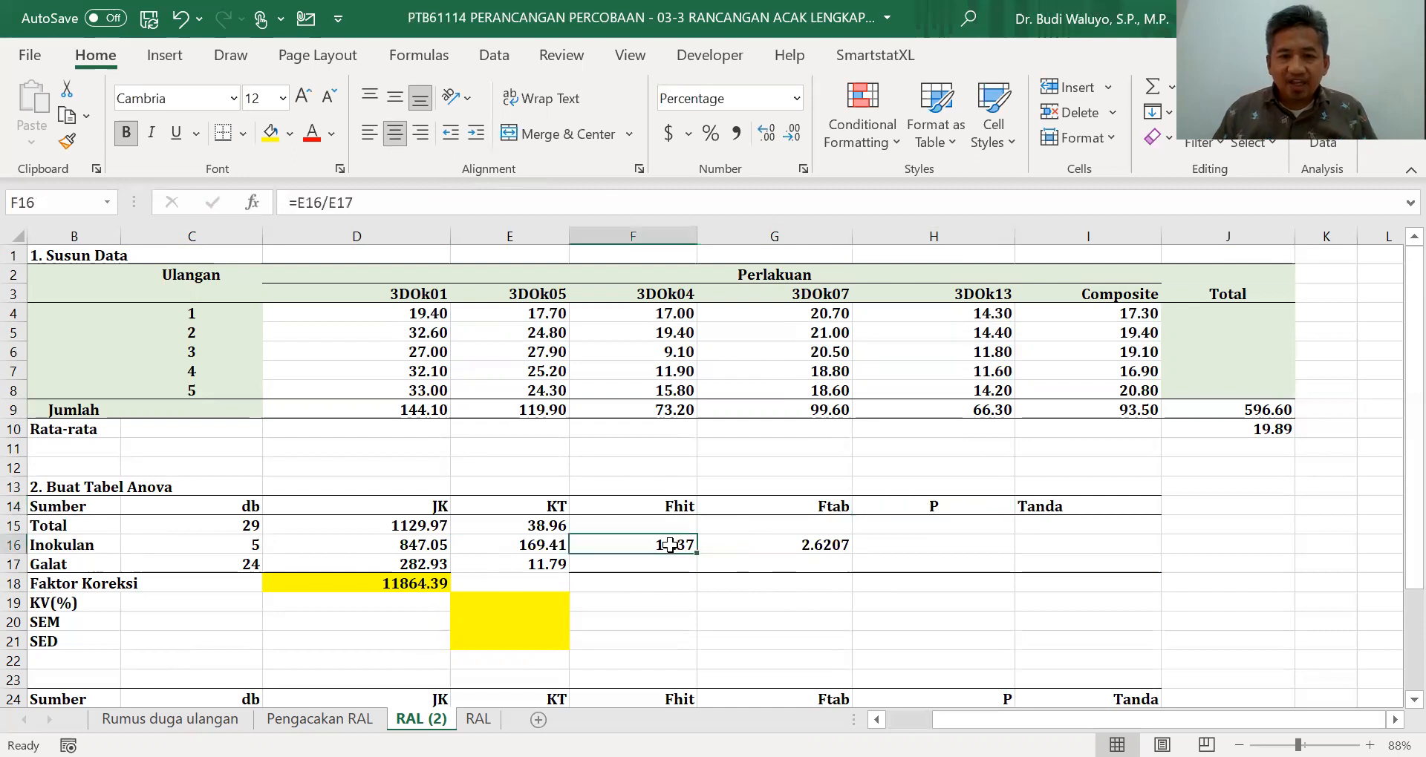
# Step: Calculate the P value for Inokulan in H16 with =FDIST(F16,C16,C17)
pyautogui.click(938, 544)
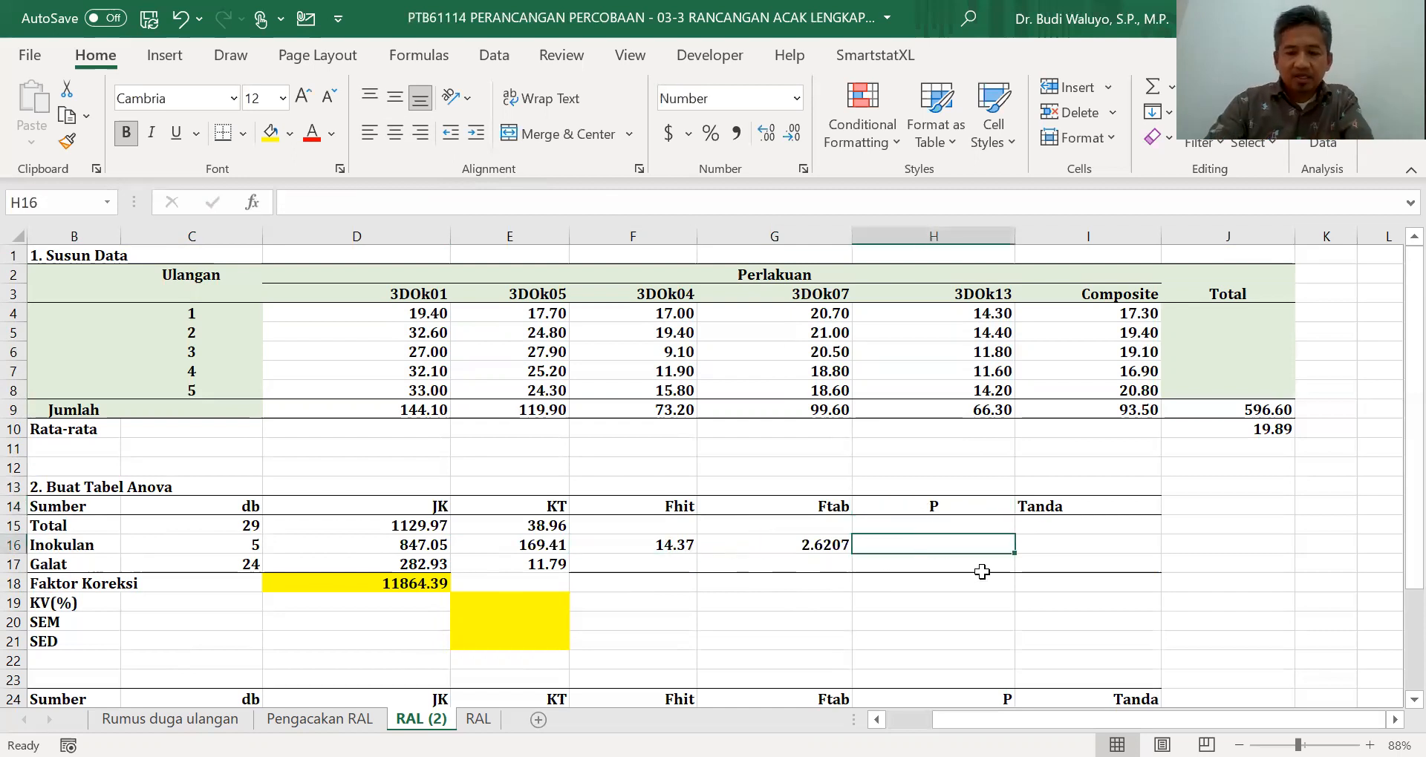
pyautogui.write('=')
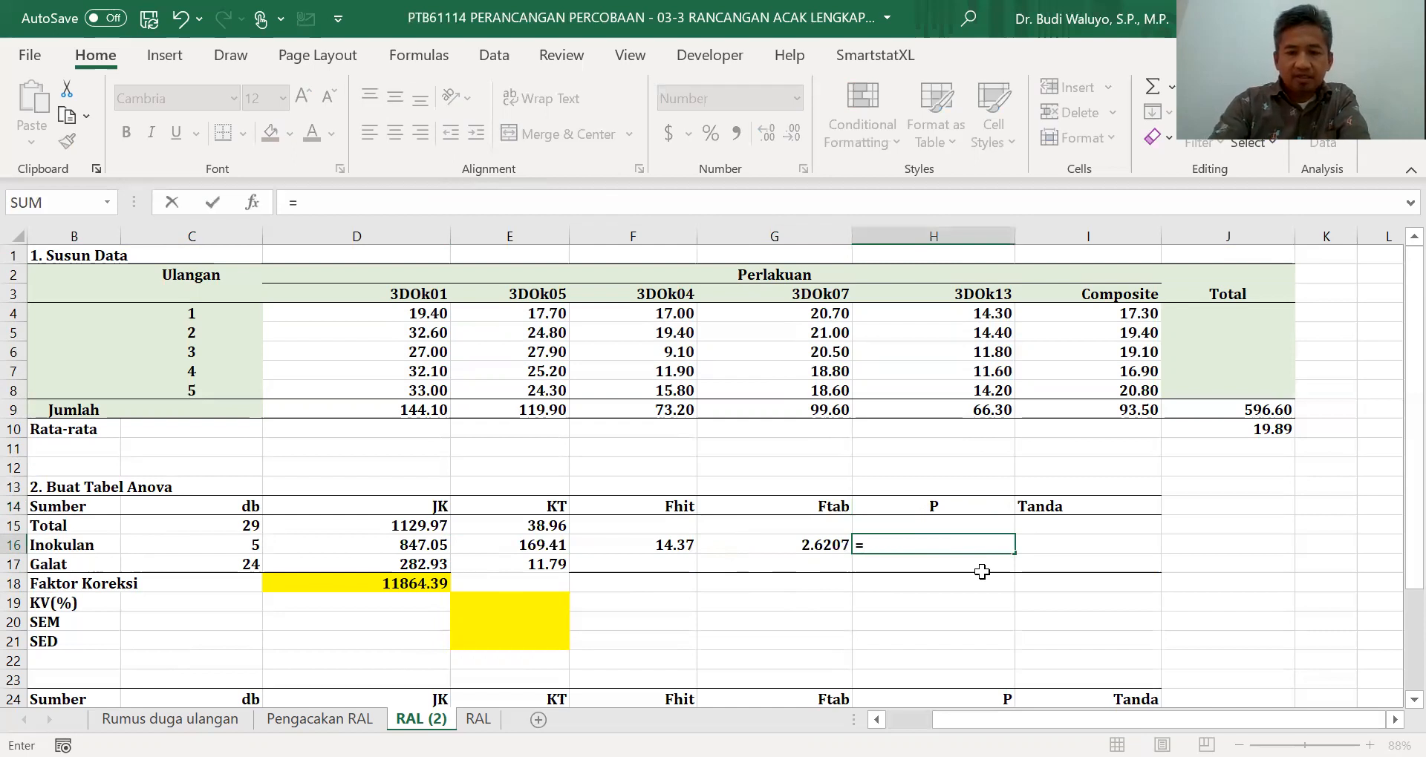
pyautogui.write('fdist(')
pyautogui.click(679, 553)
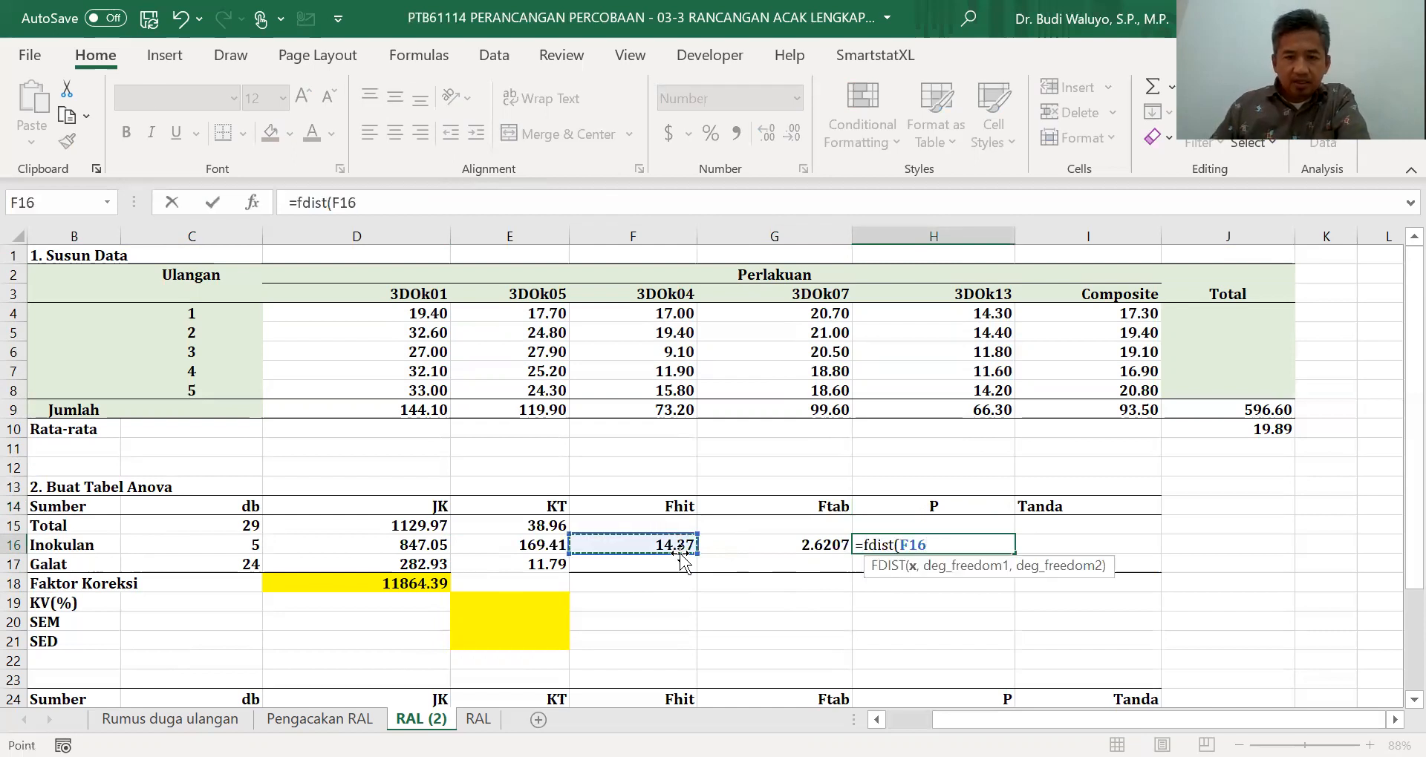
pyautogui.write(',')
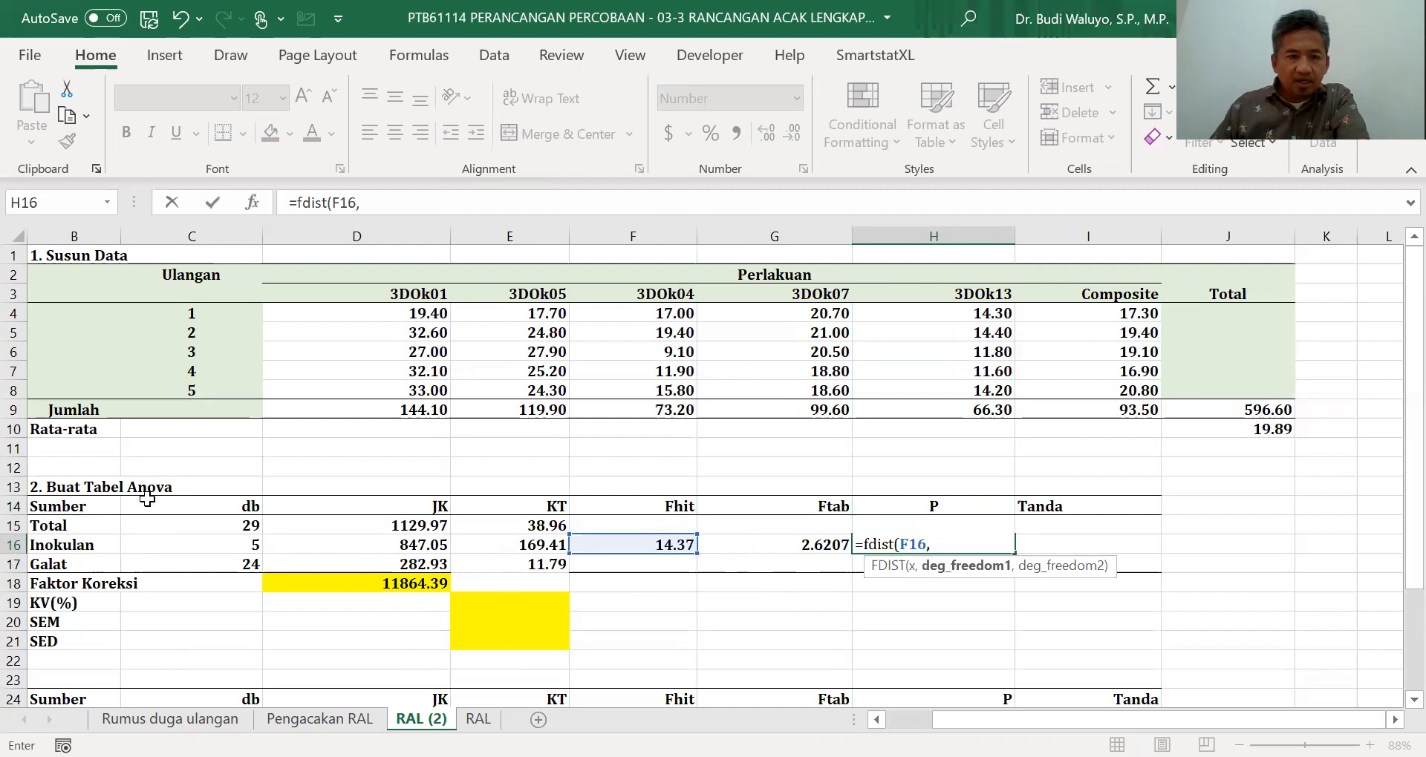
pyautogui.click(239, 551)
pyautogui.write(',')
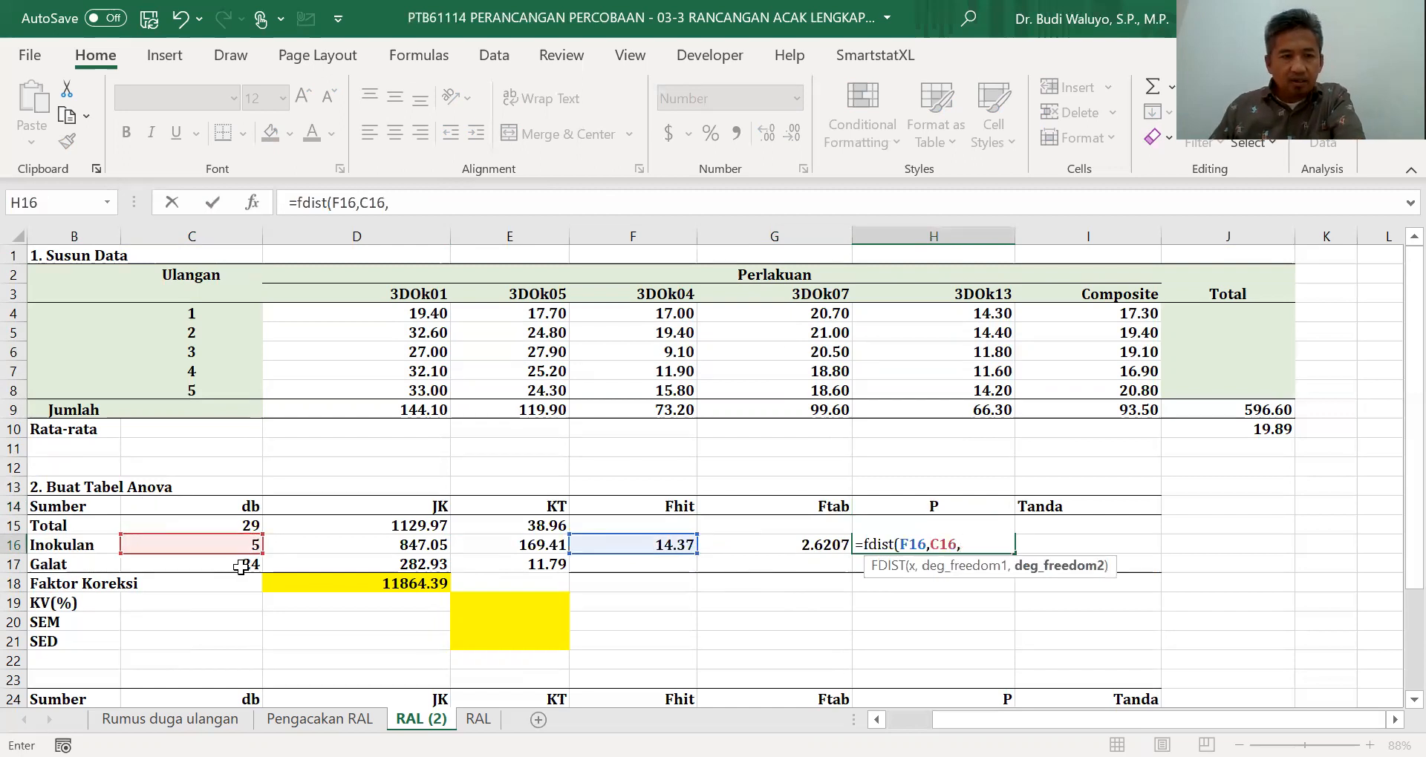
pyautogui.click(240, 565)
pyautogui.press('Return')
pyautogui.click(966, 545)
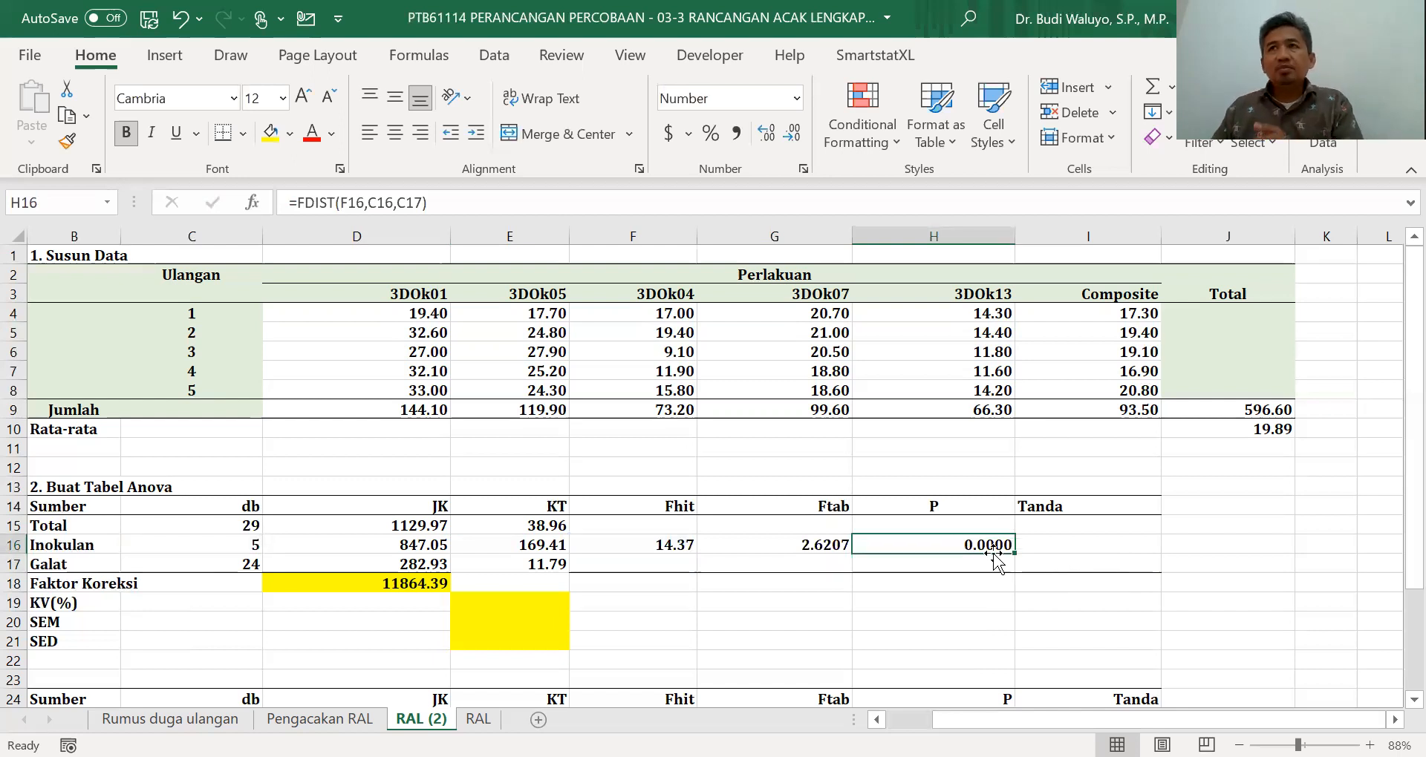
# Step: Mark the Inokulan significance under Tanda in I16 with =IF(H16<0.01,"**",IF(H16<0.05,"*","ns"))
pyautogui.click(1061, 546)
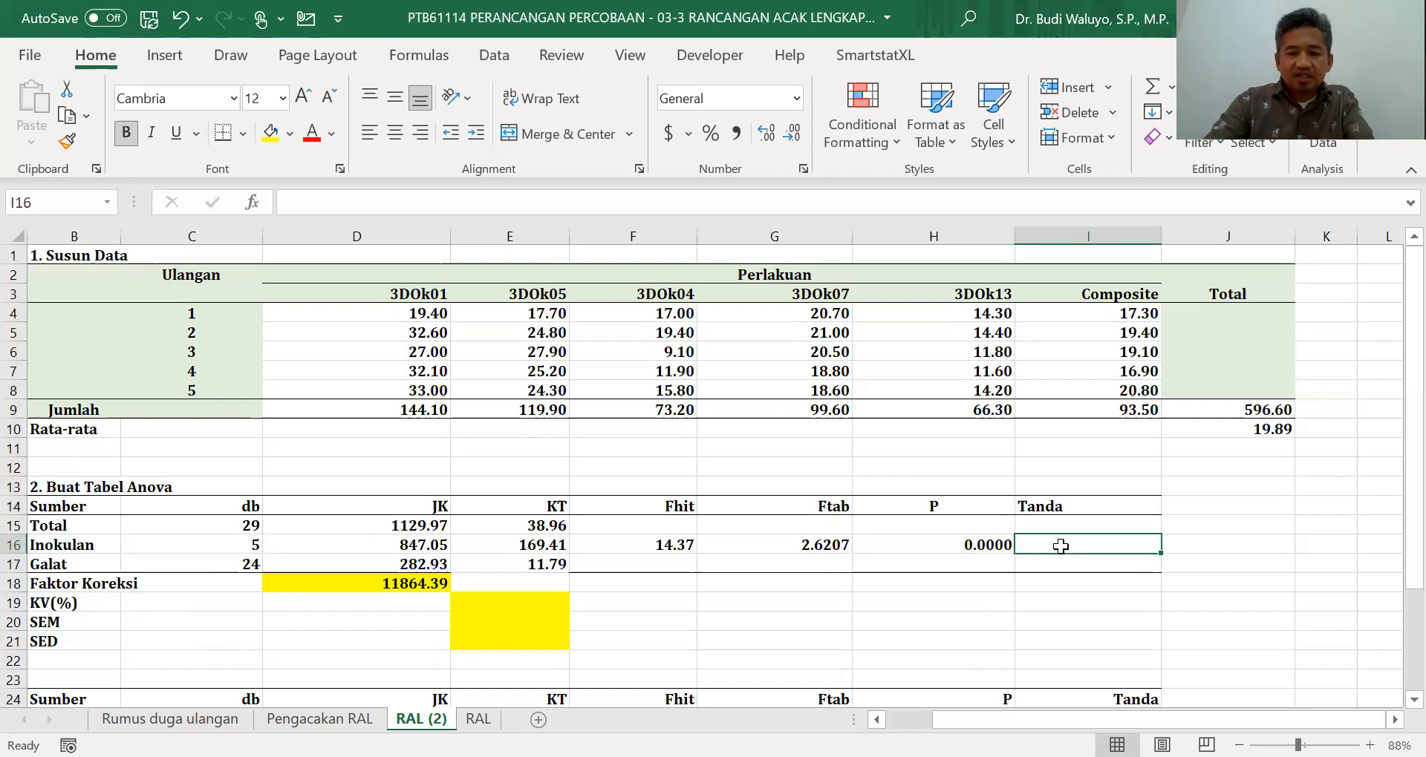
pyautogui.write('=')
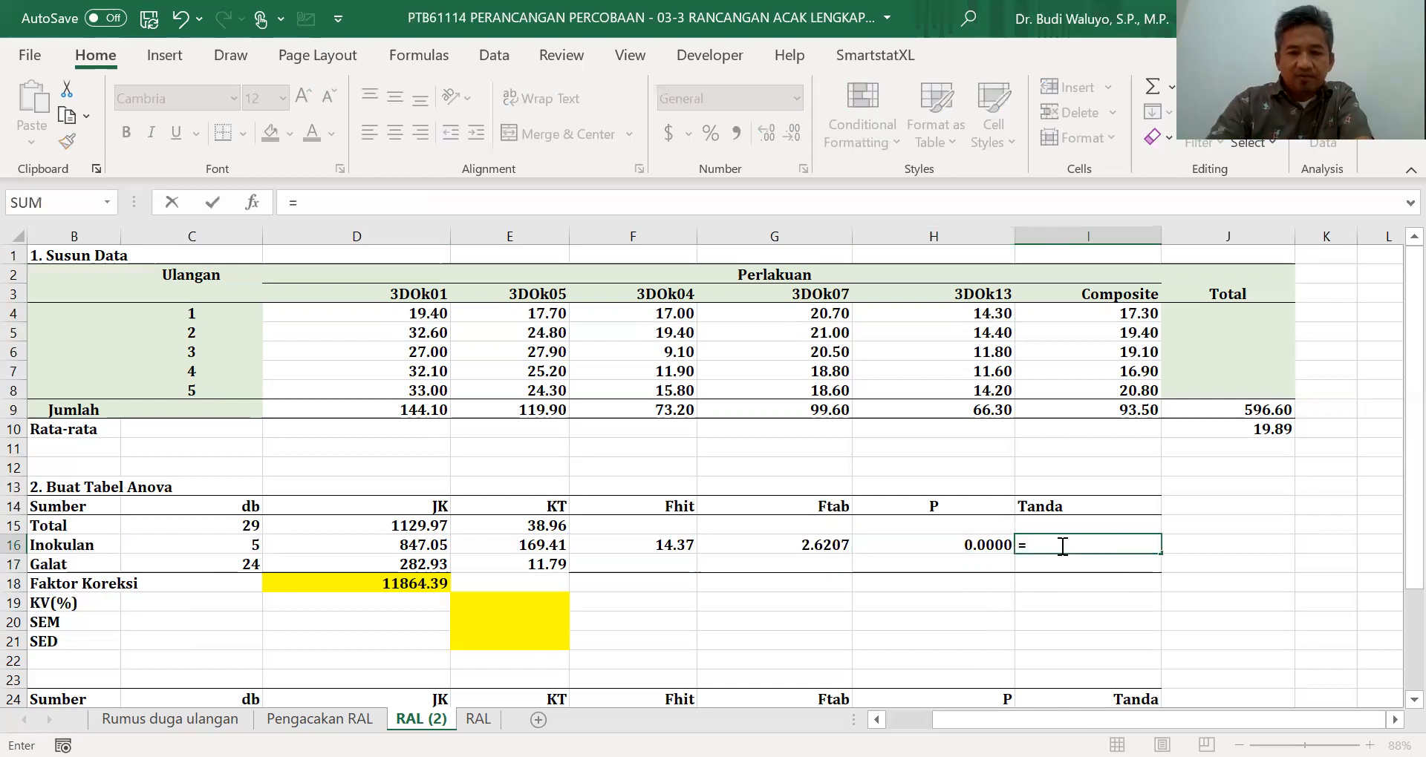
pyautogui.write('if(')
pyautogui.click(991, 545)
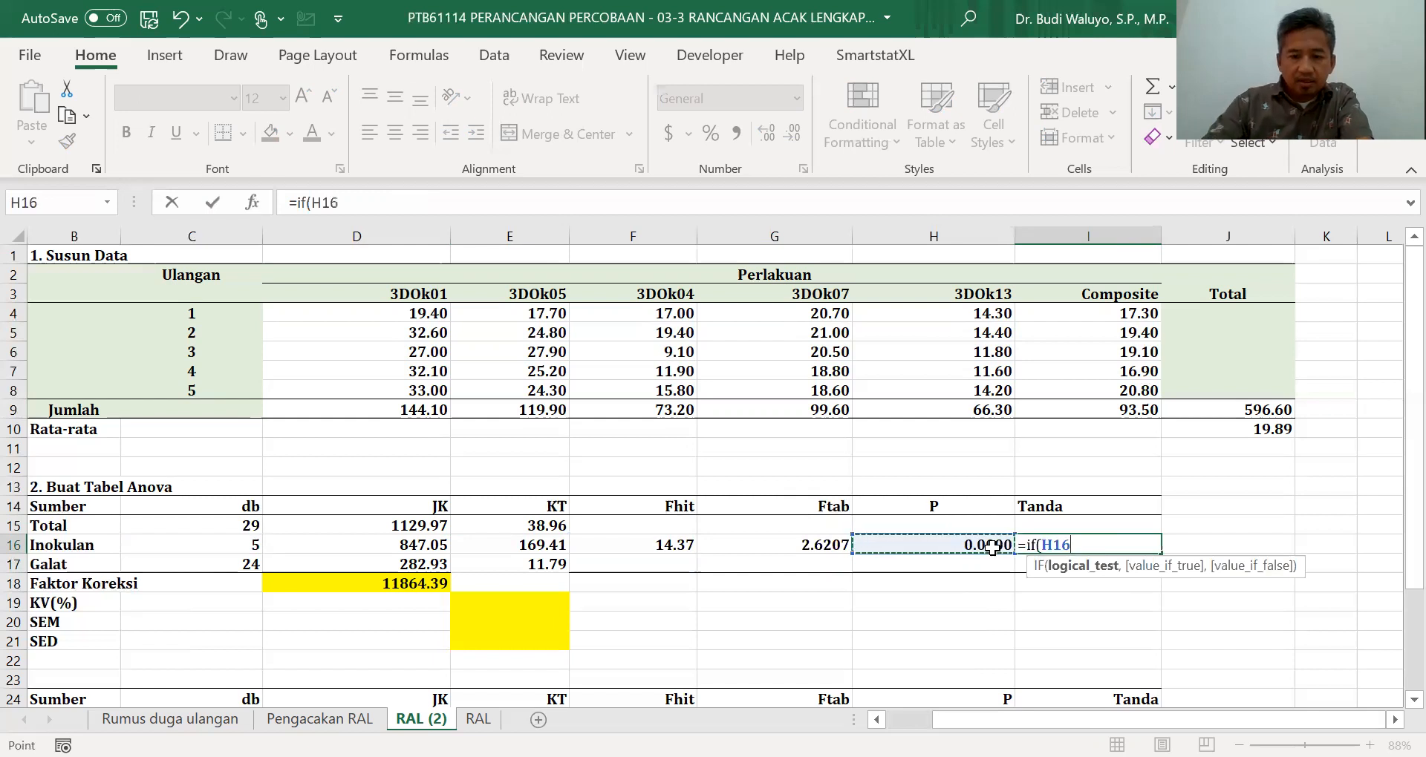
pyautogui.write('<0.0')
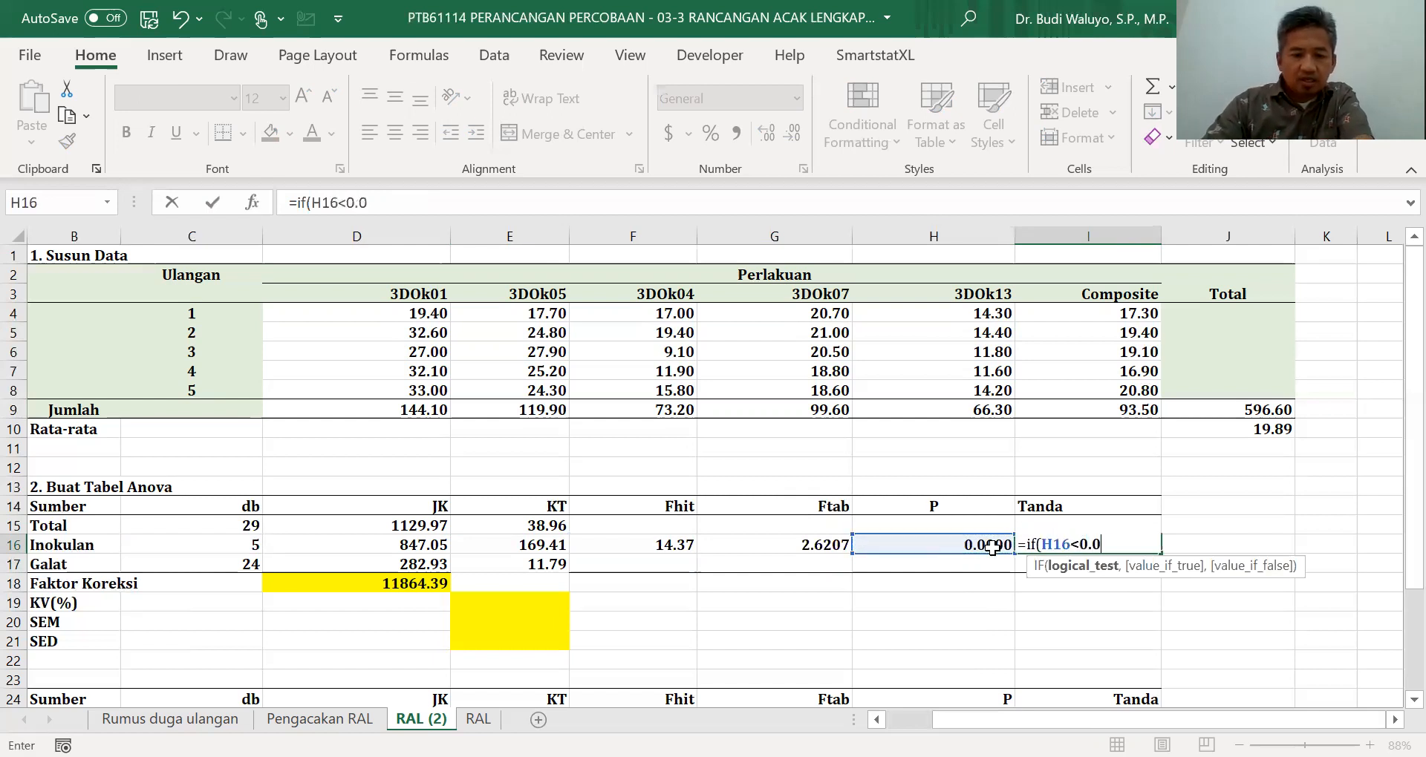
pyautogui.write('1,"')
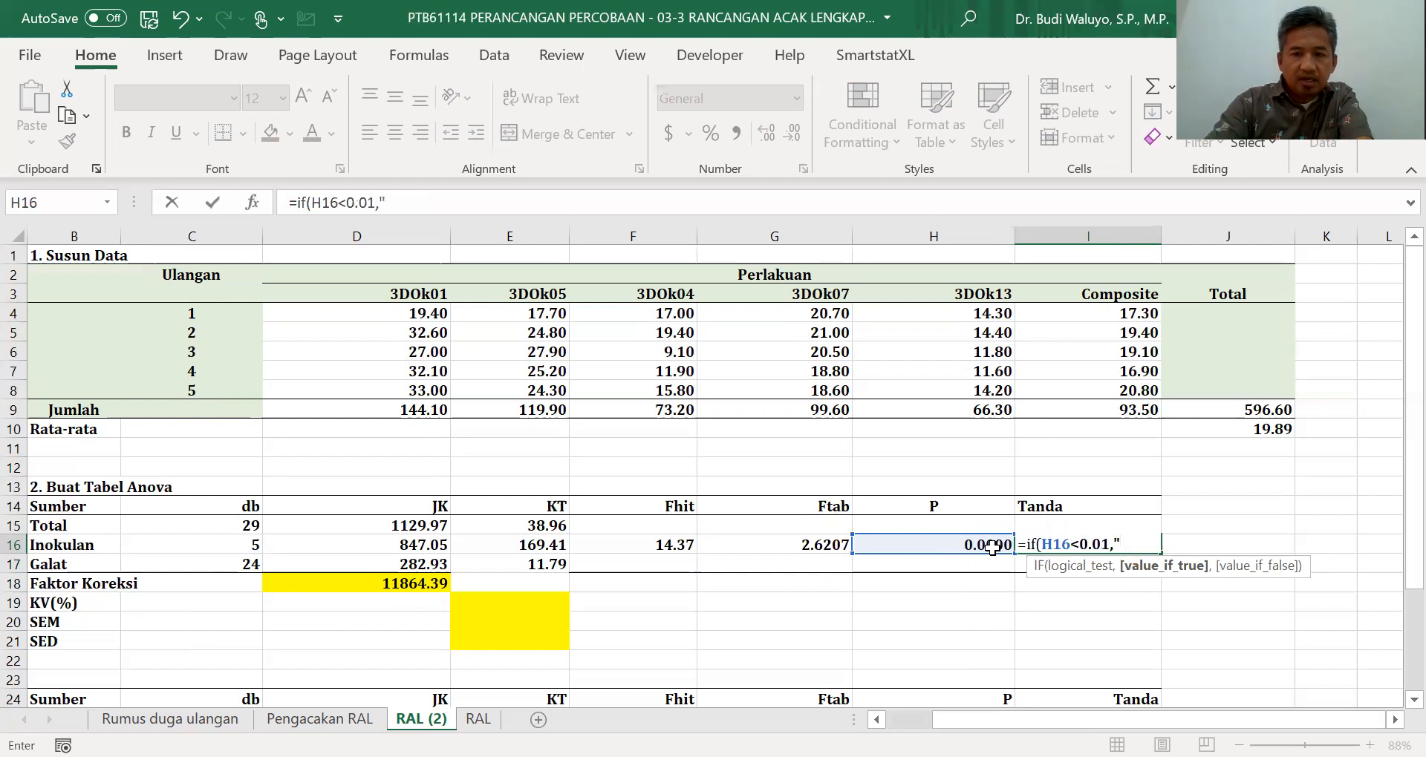
pyautogui.write('**",')
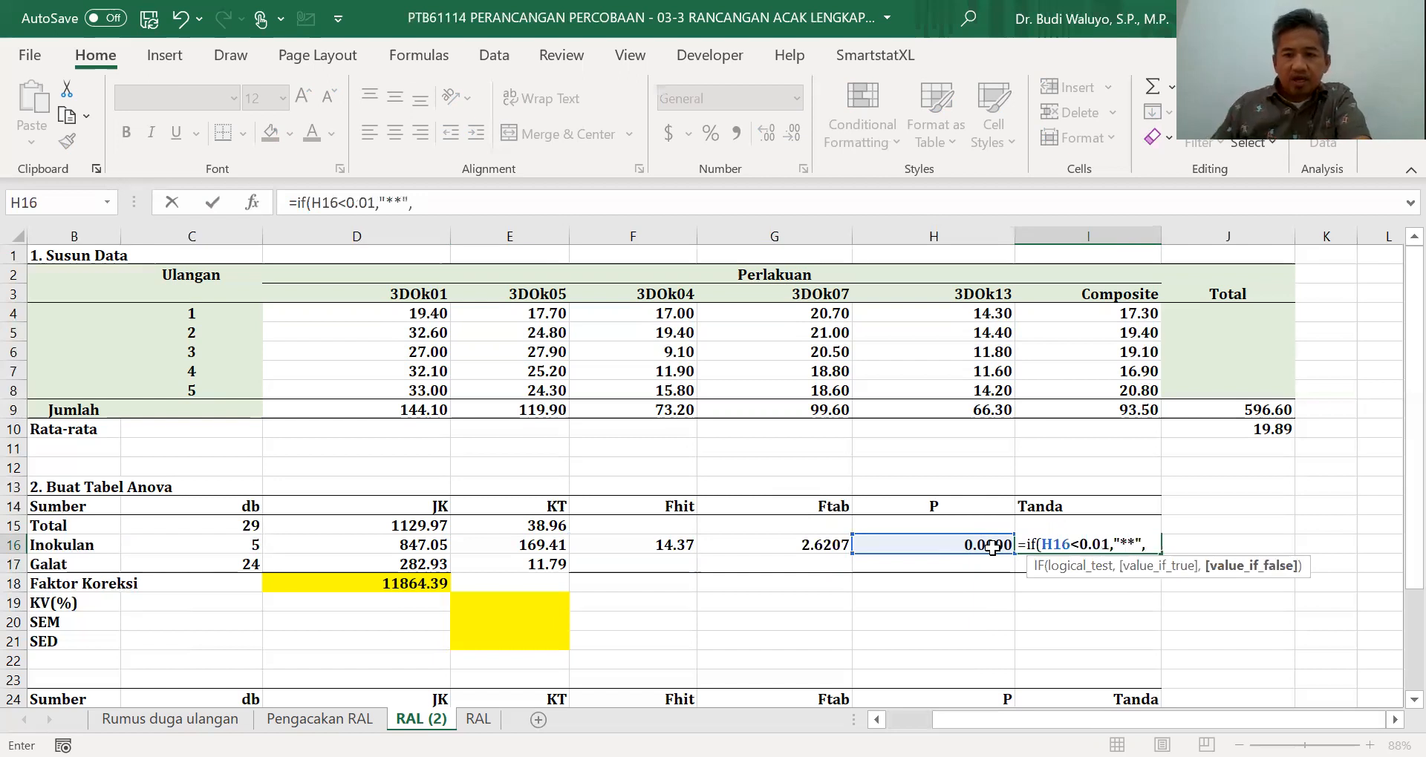
pyautogui.write('if(')
pyautogui.click(991, 548)
pyautogui.write('<0.05')
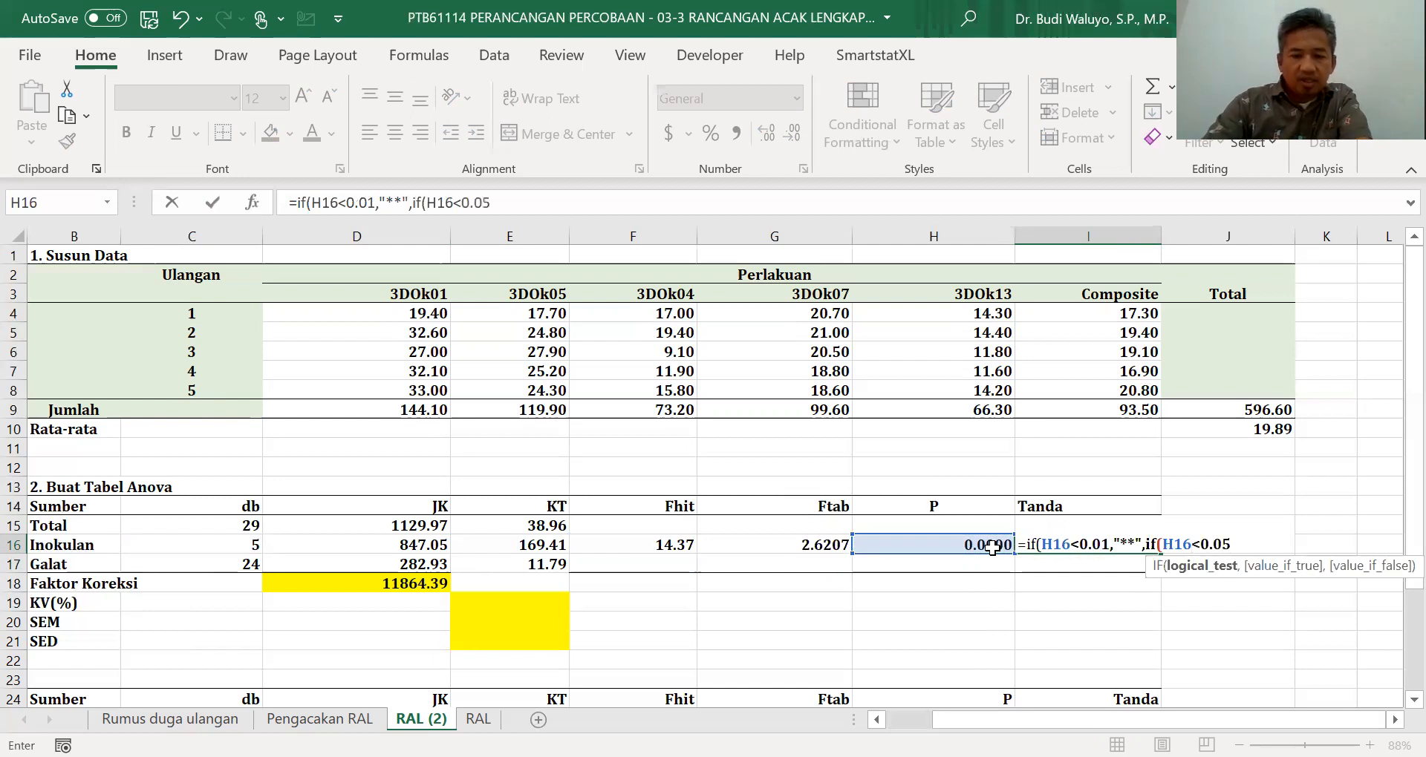
pyautogui.write(',"')
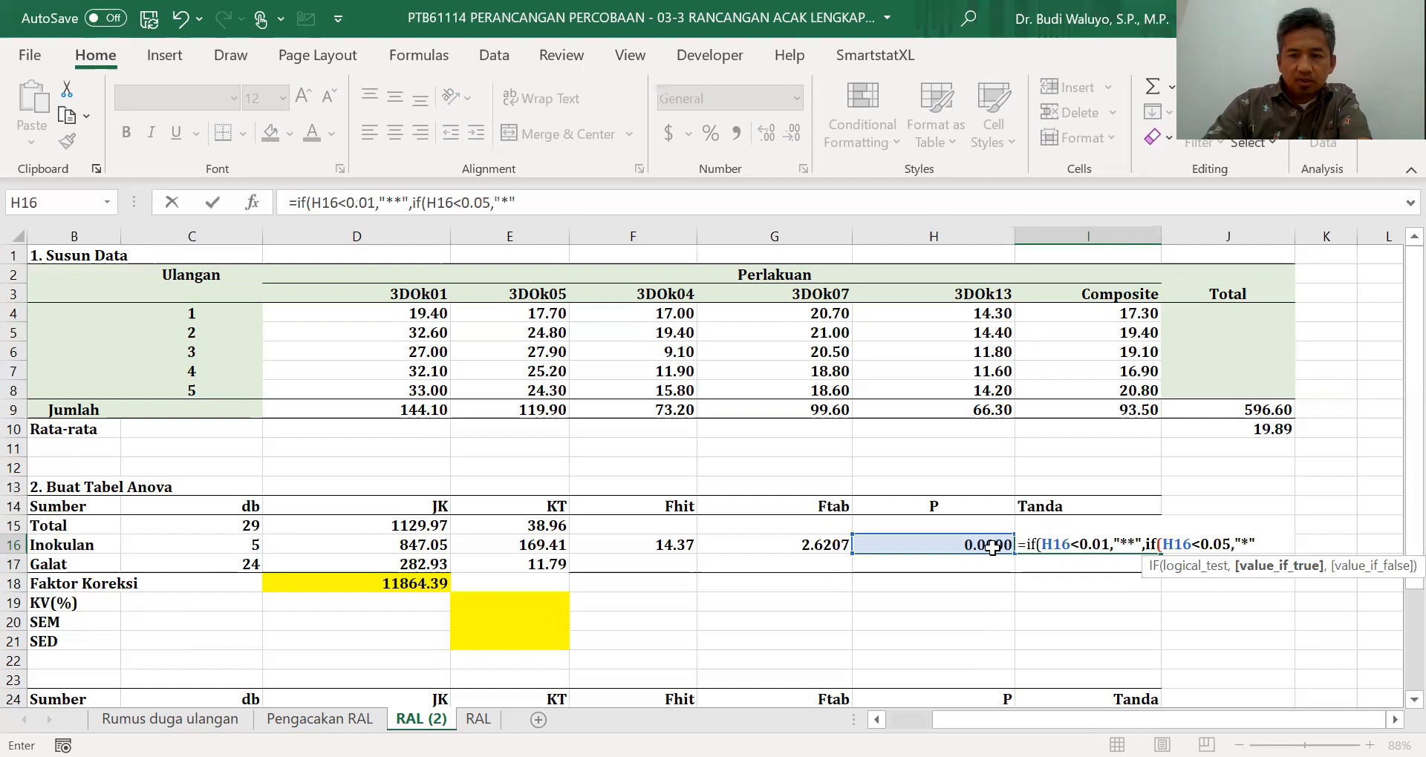
pyautogui.write('*",')
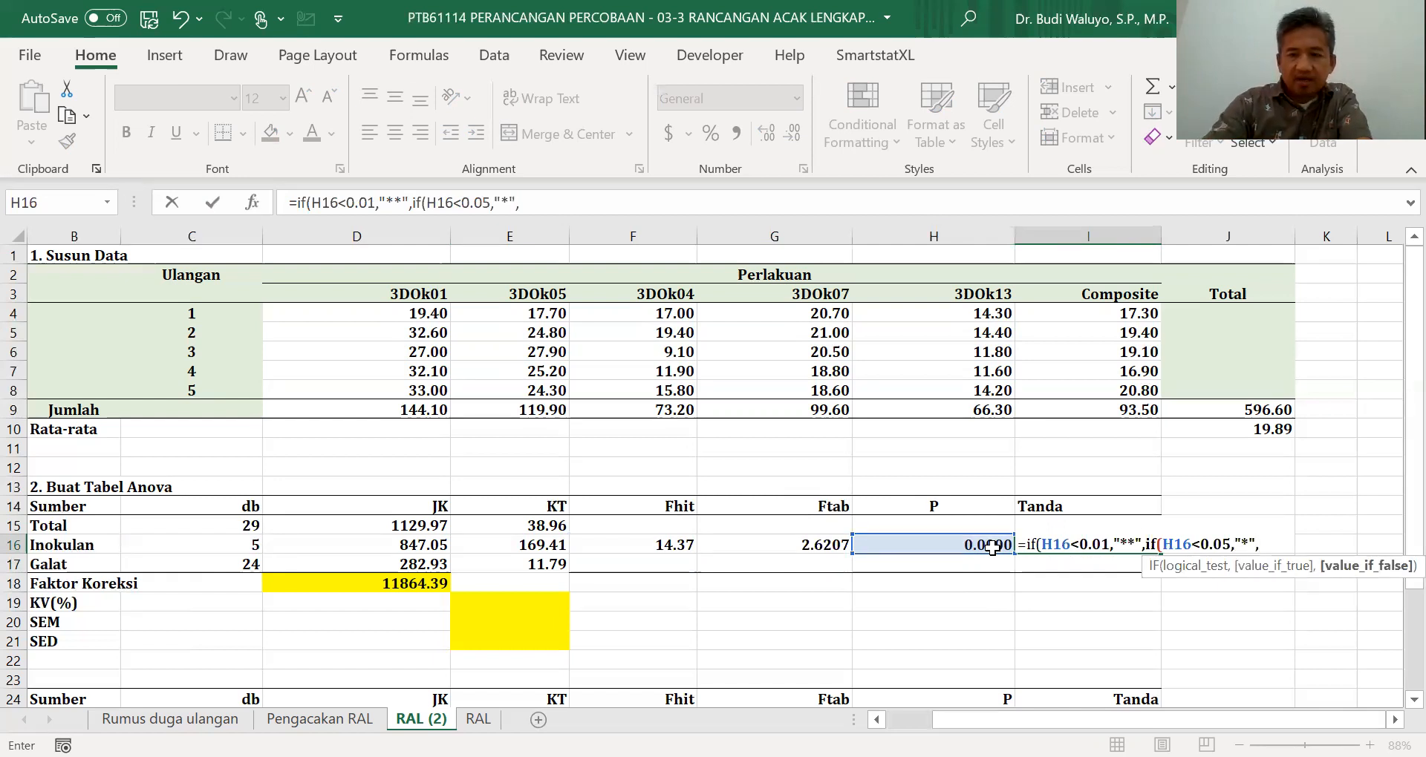
pyautogui.write('"ns"))')
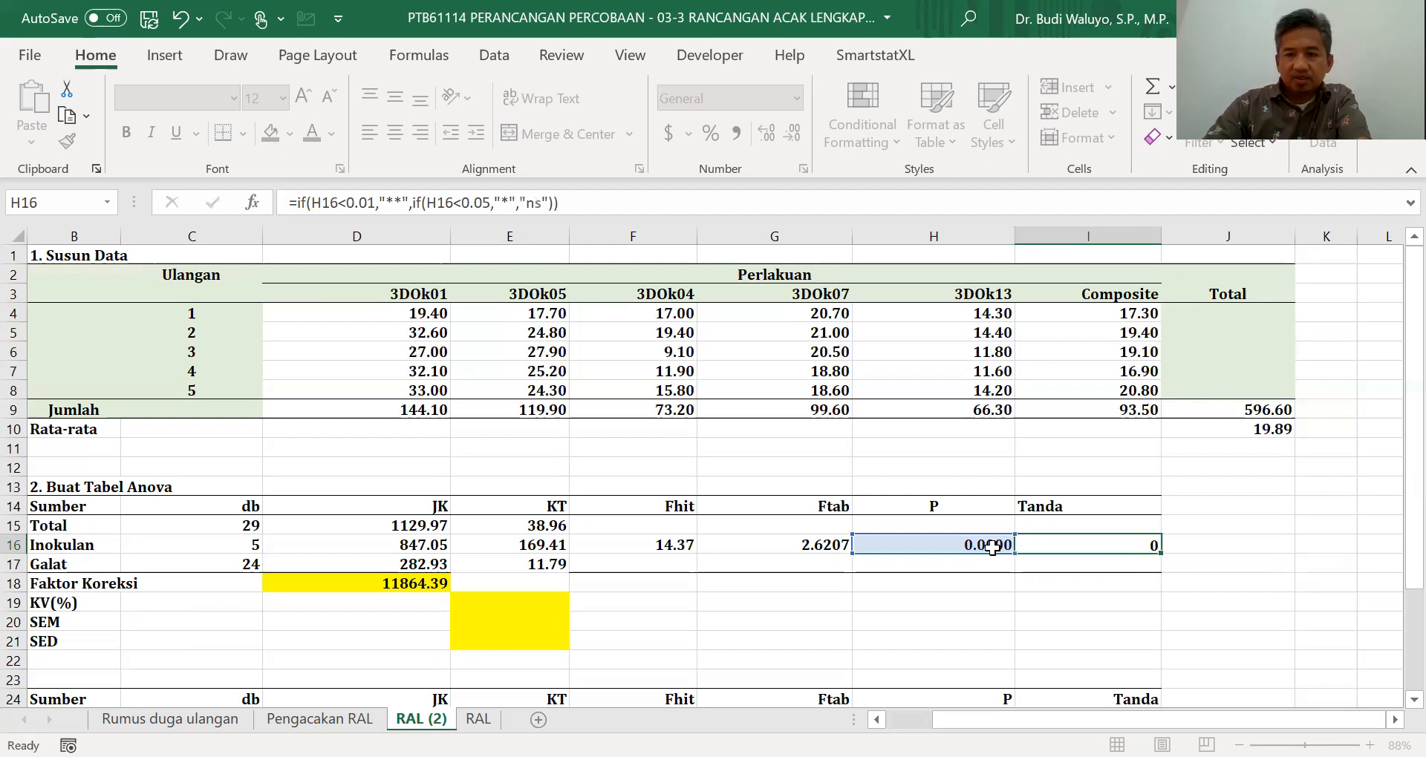
pyautogui.press('Return')
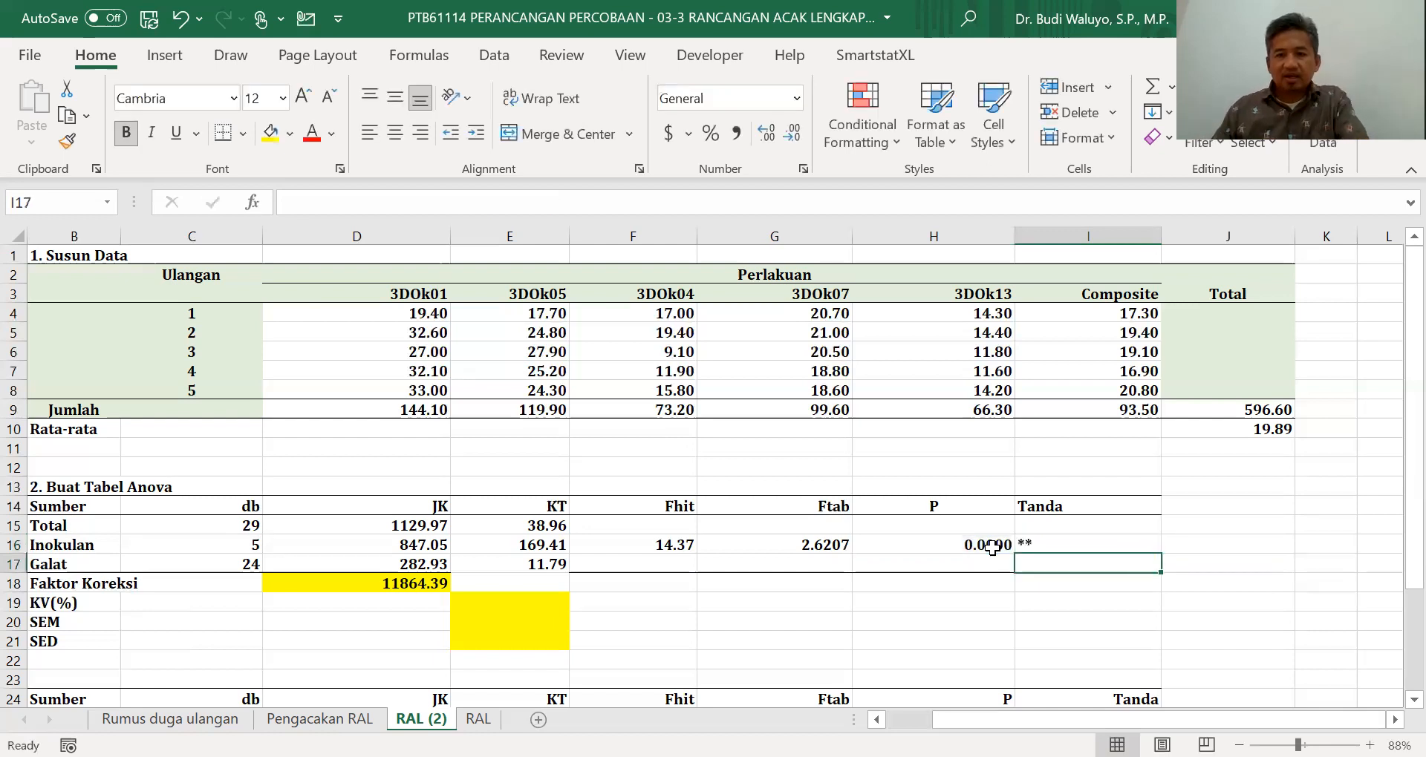
pyautogui.click(1091, 543)
pyautogui.click(979, 546)
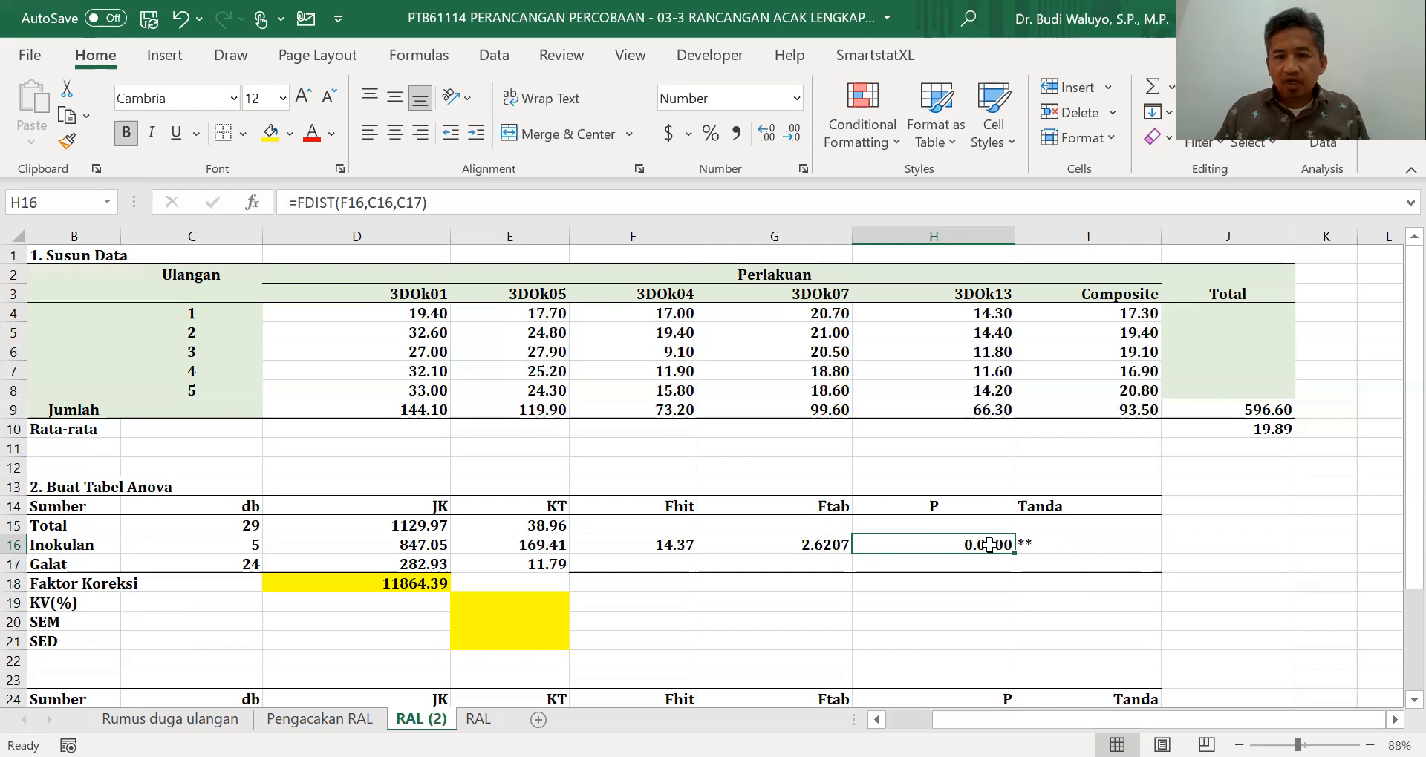
pyautogui.click(1063, 545)
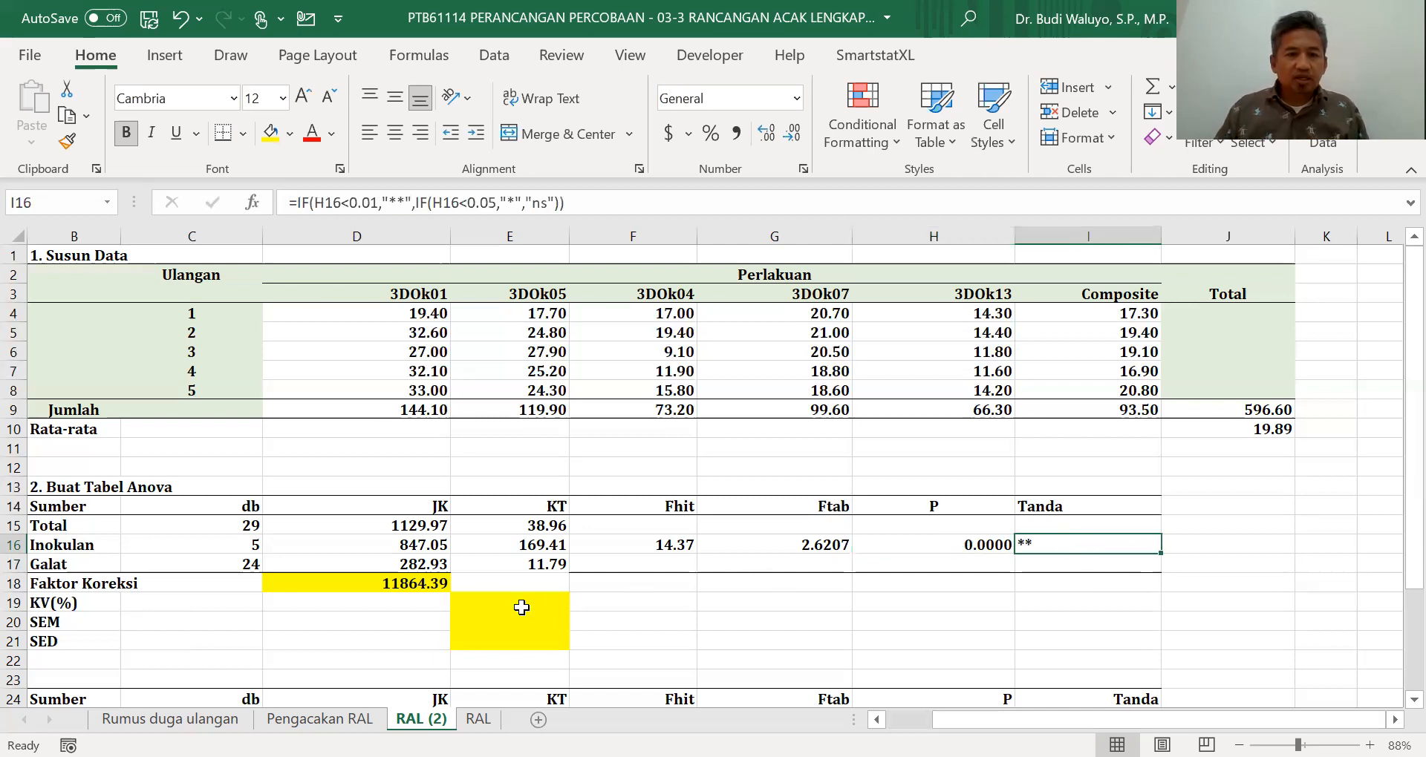
# Step: Calculate KV(%) in E19 with =(SQRT(D17)/J10)*100
pyautogui.click(520, 605)
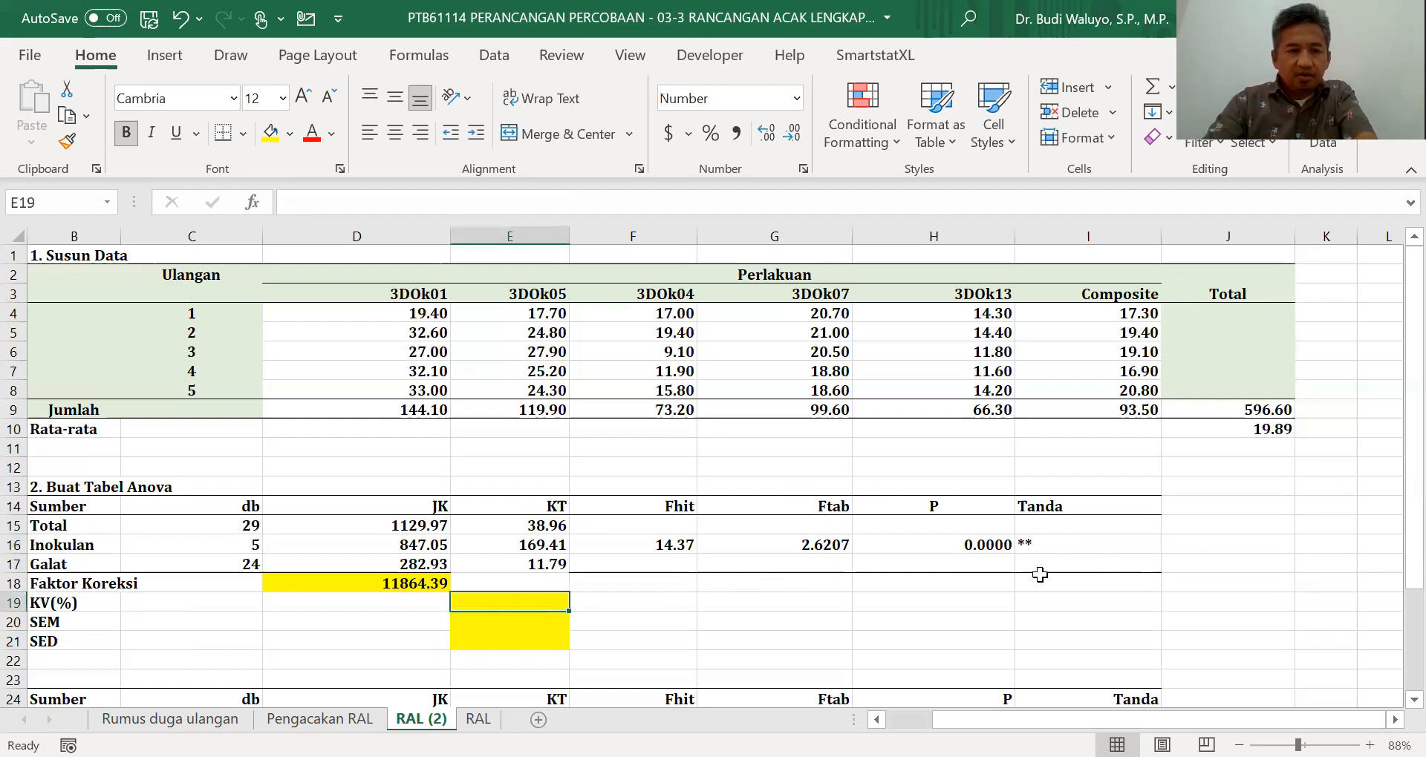
pyautogui.write('=')
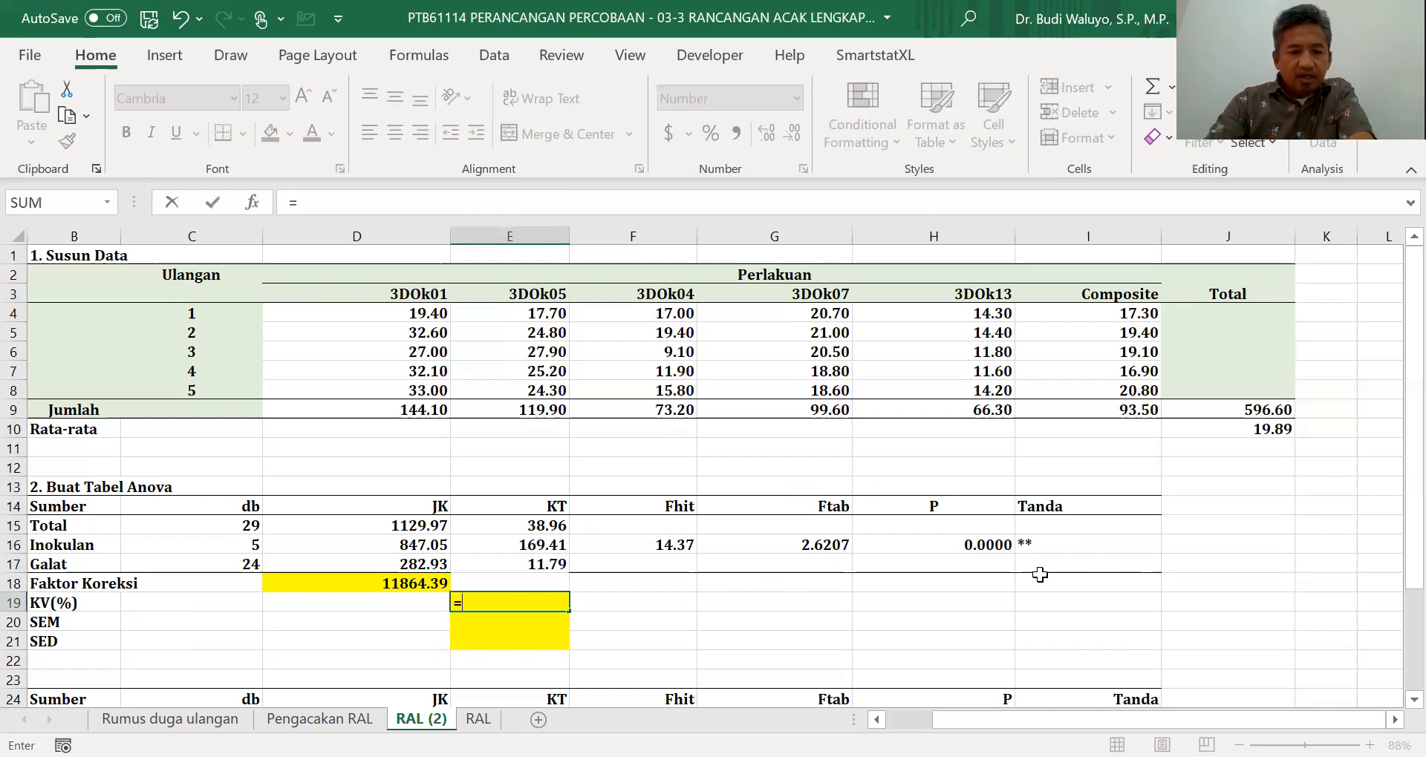
pyautogui.write('sqrt')
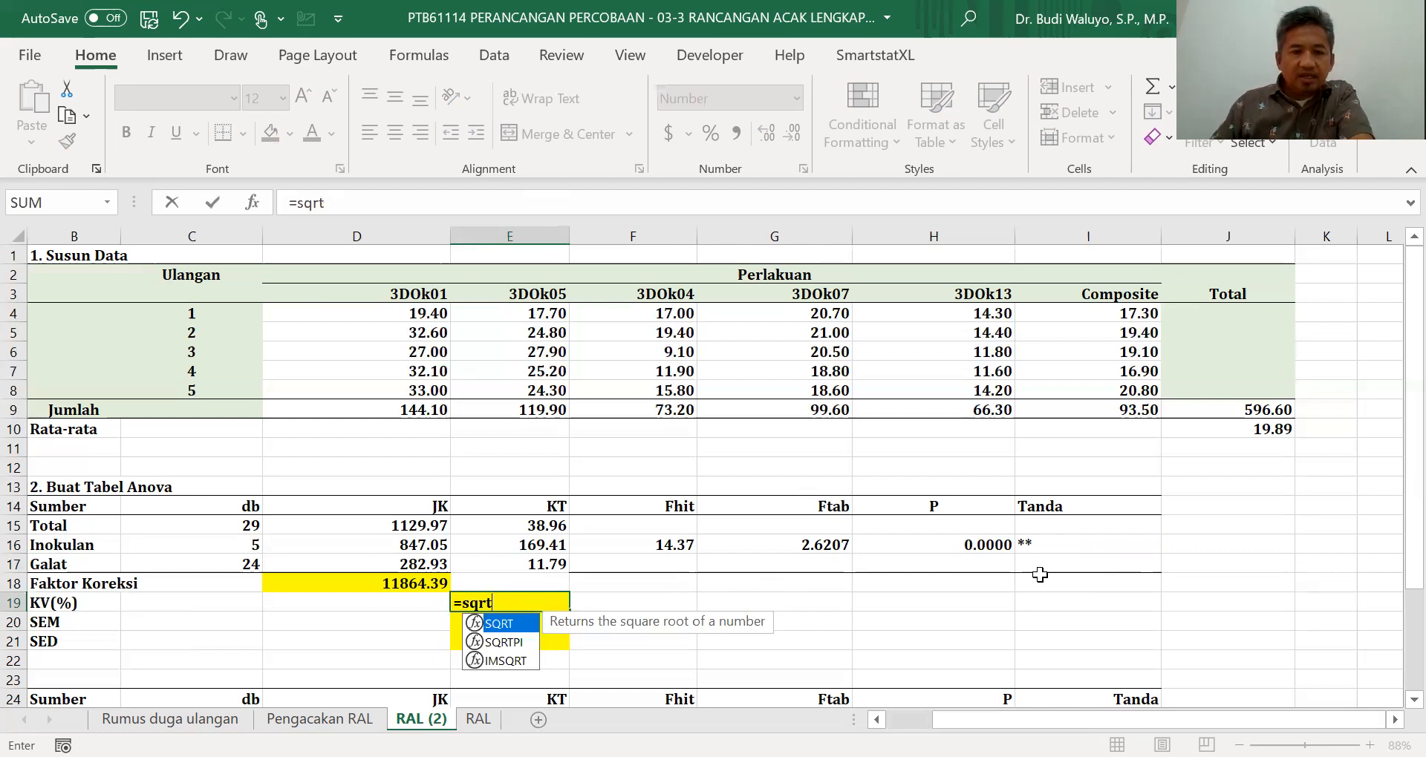
pyautogui.write('(')
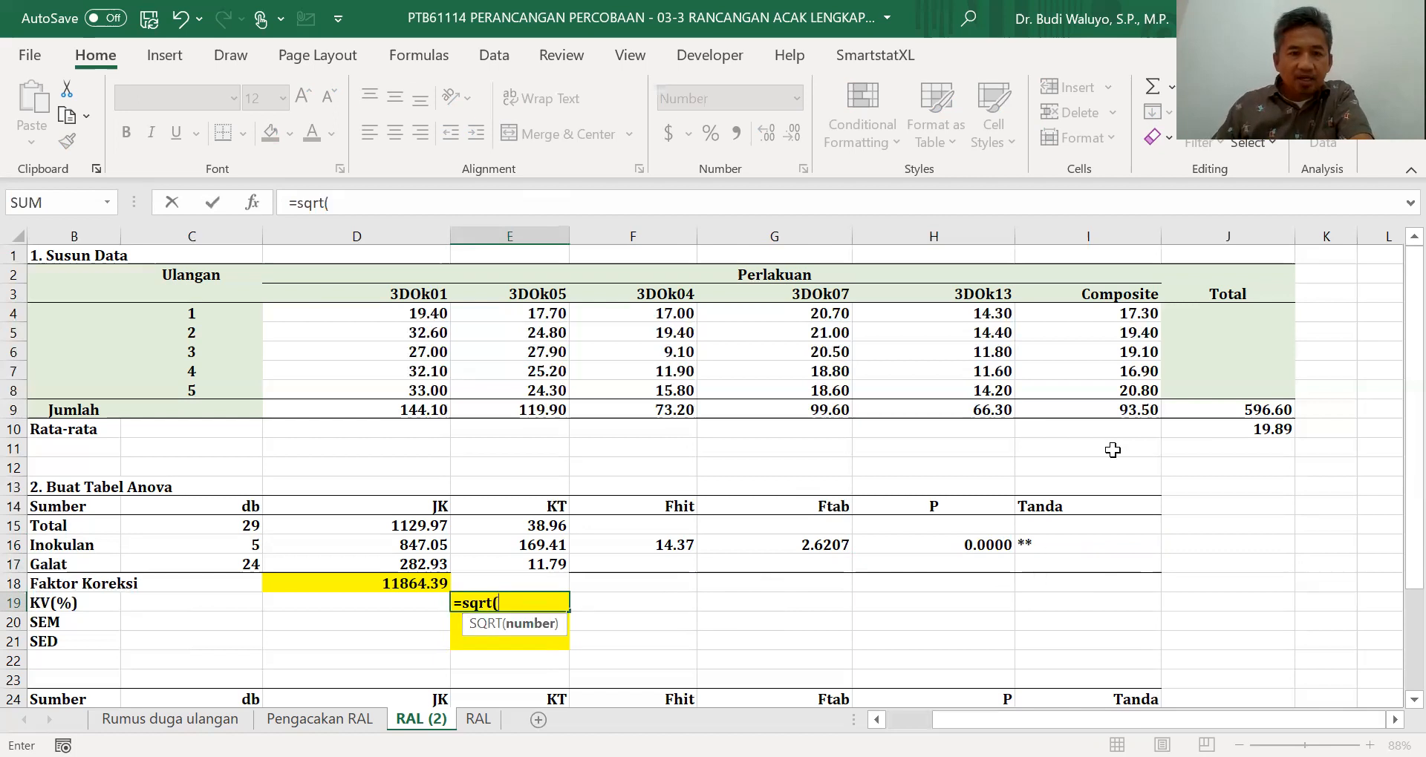
pyautogui.click(413, 561)
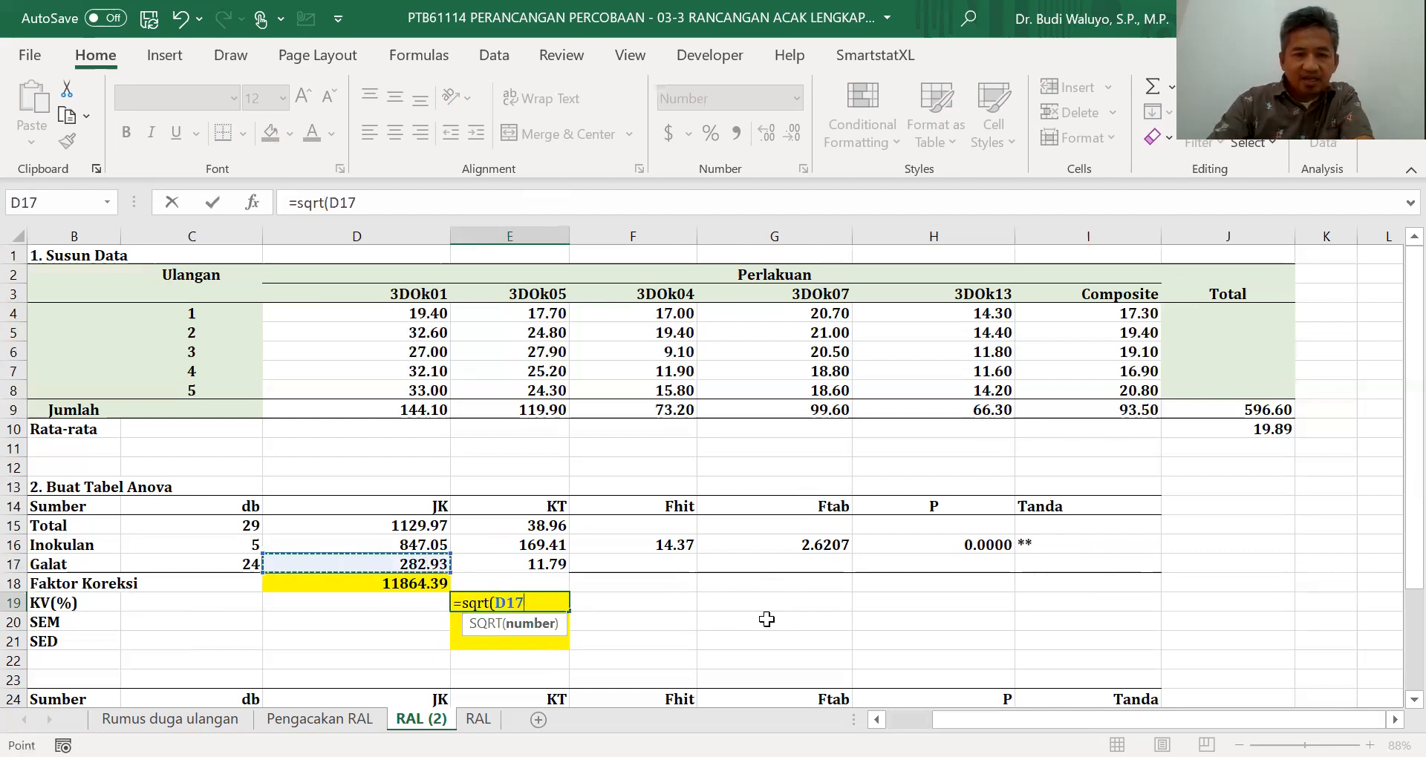
pyautogui.write(')/')
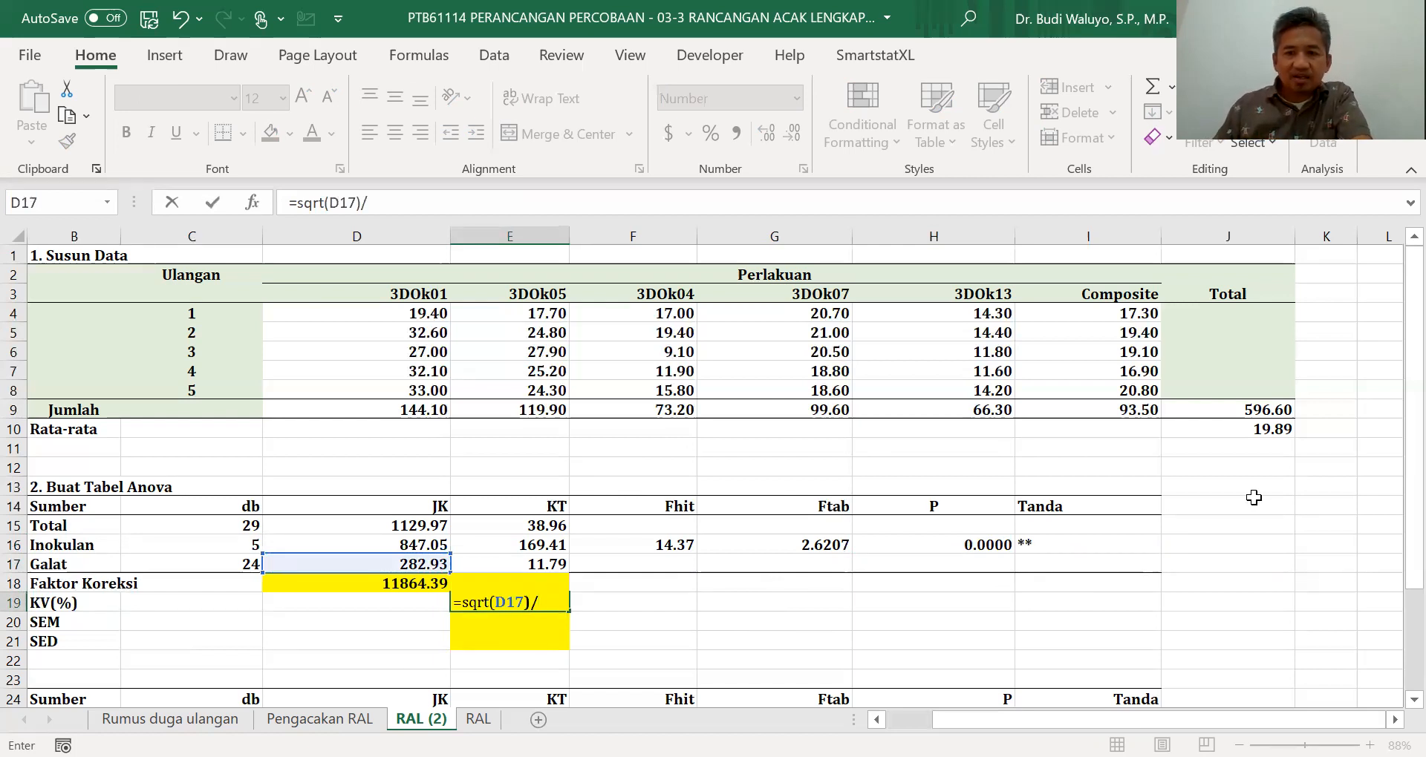
pyautogui.click(1272, 433)
pyautogui.write(')')
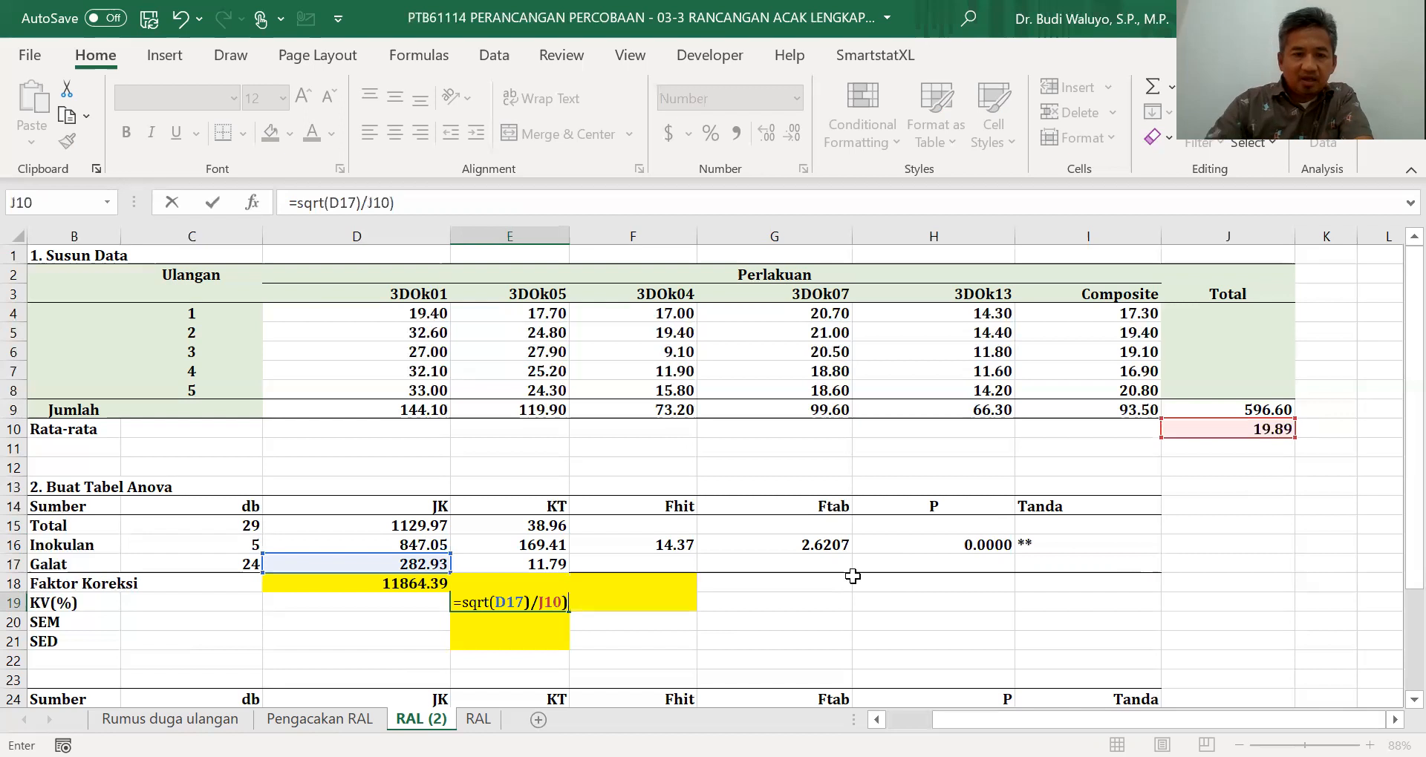
pyautogui.click(463, 602)
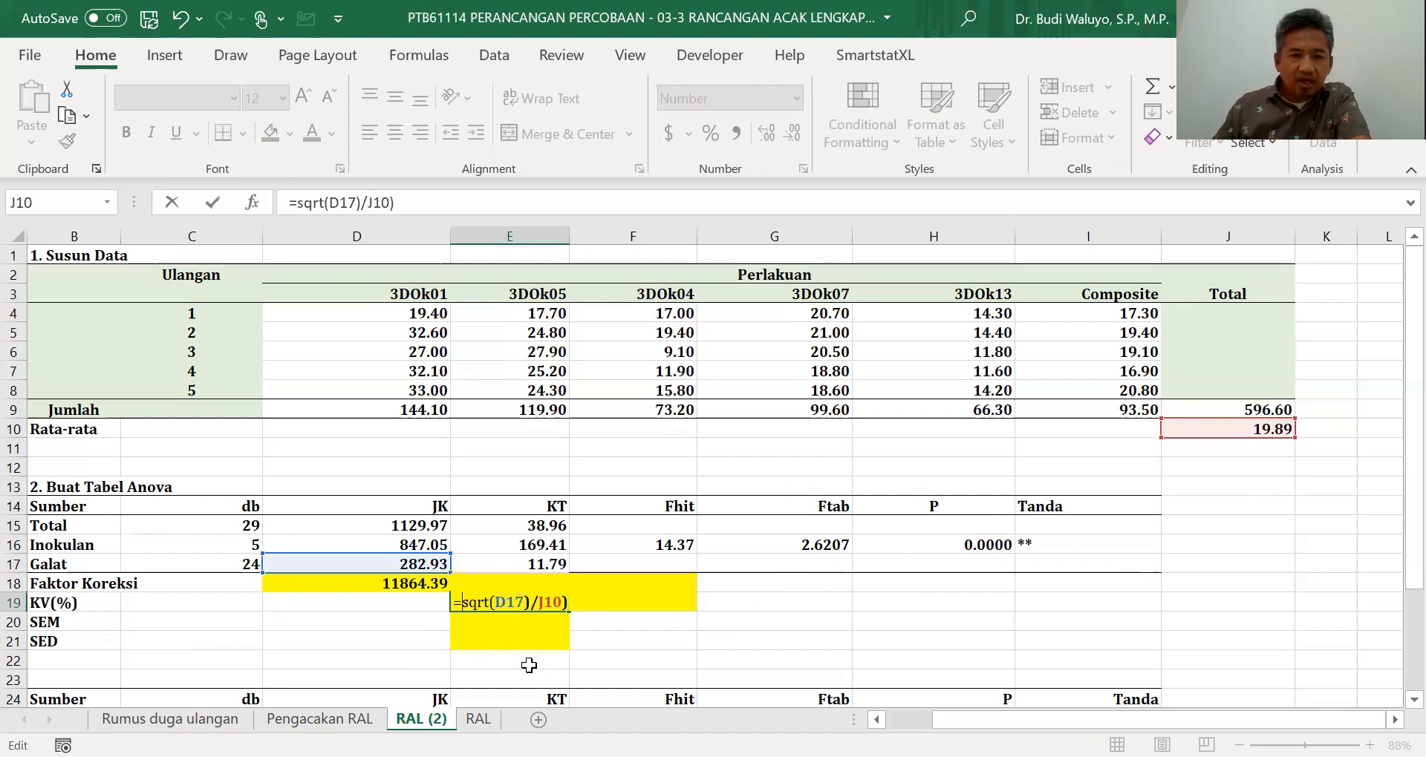
pyautogui.write('(')
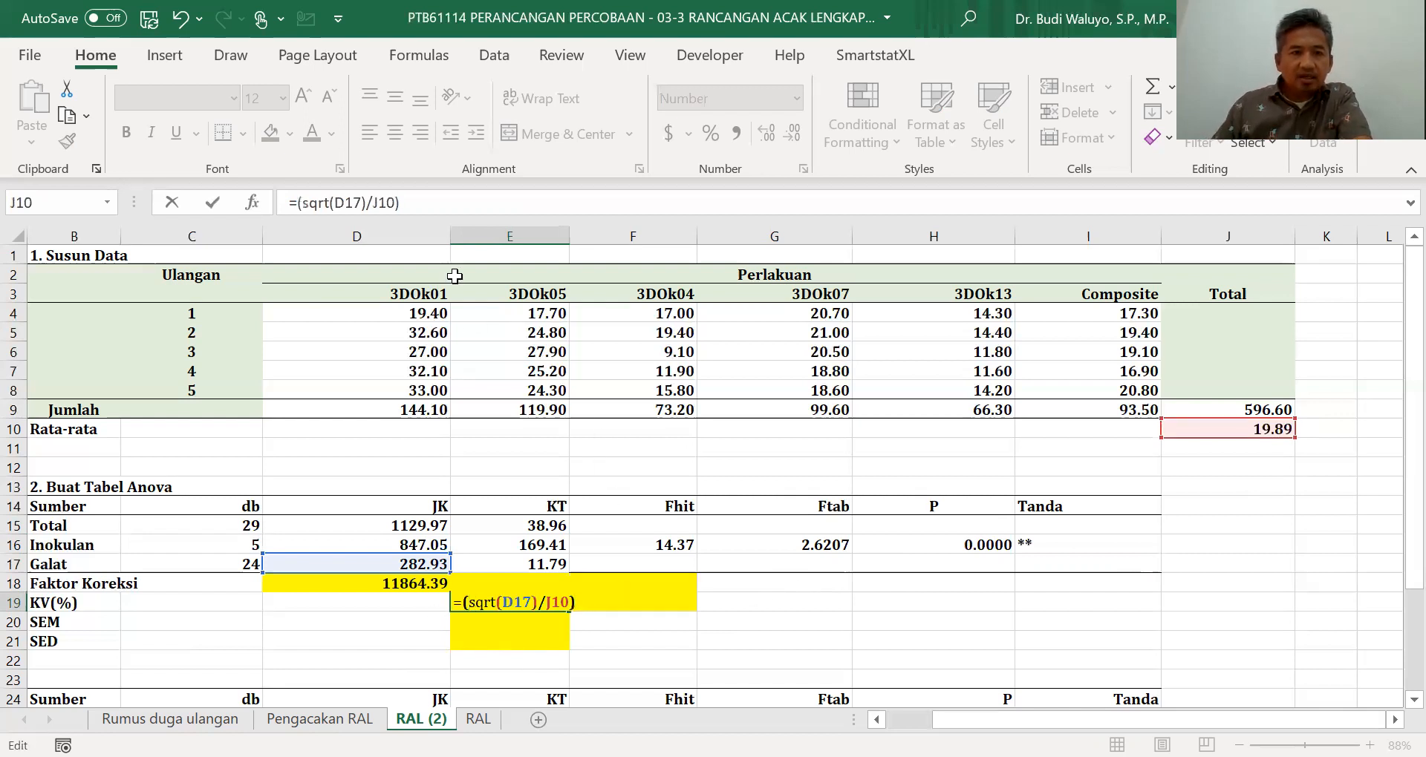
pyautogui.write('*100')
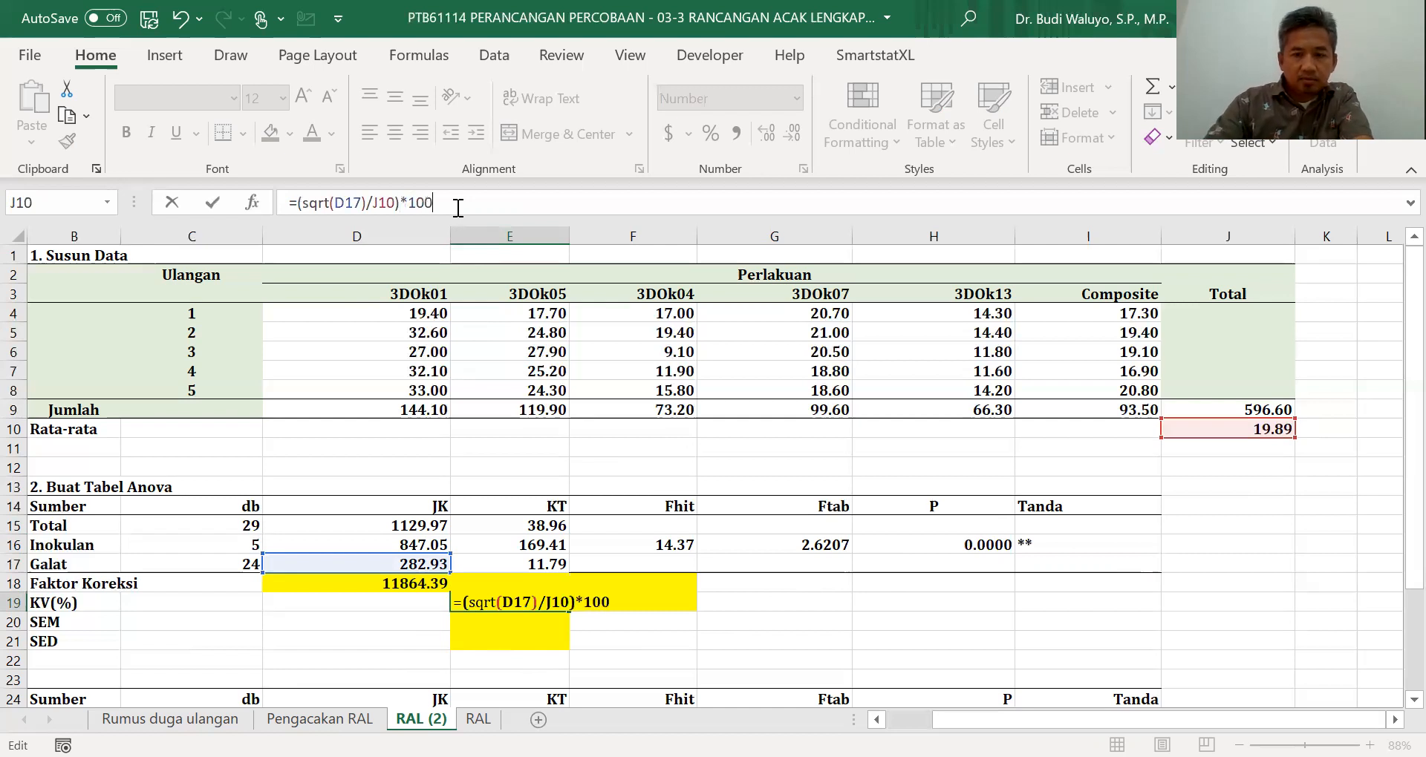
pyautogui.press('Return')
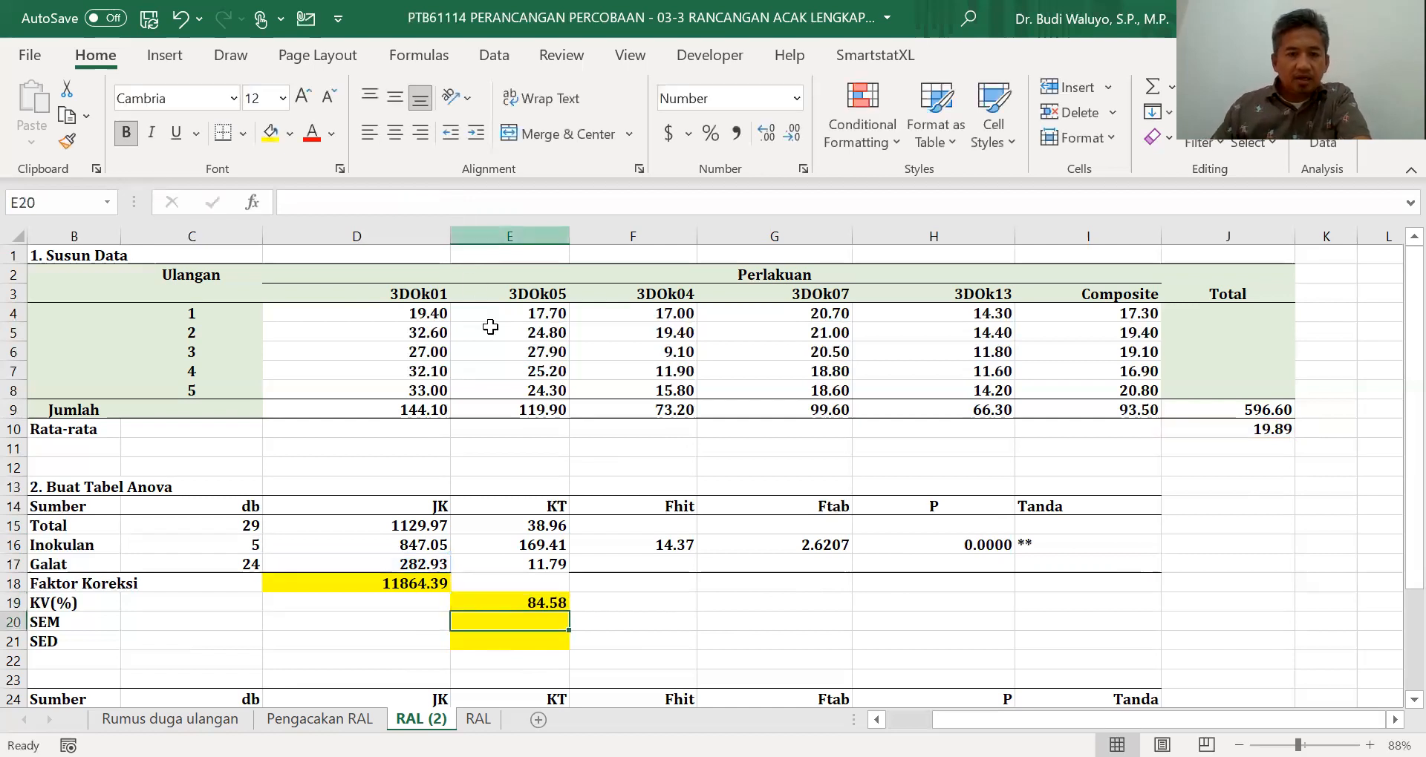
# Step: Correct the KV(%) formula in E19 to take the square root of the Galat mean square, =(SQRT(E17)/J10)*100
pyautogui.click(528, 600)
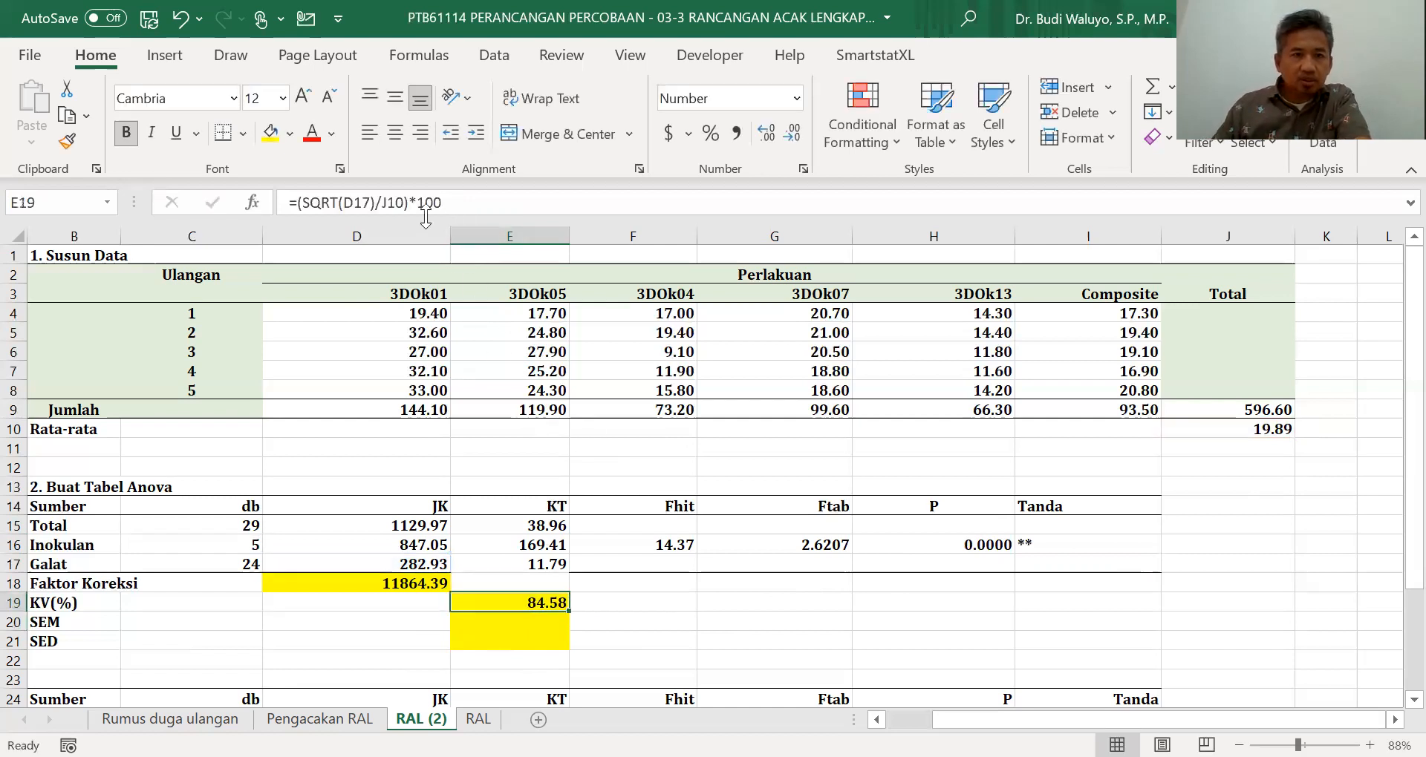
pyautogui.click(380, 203)
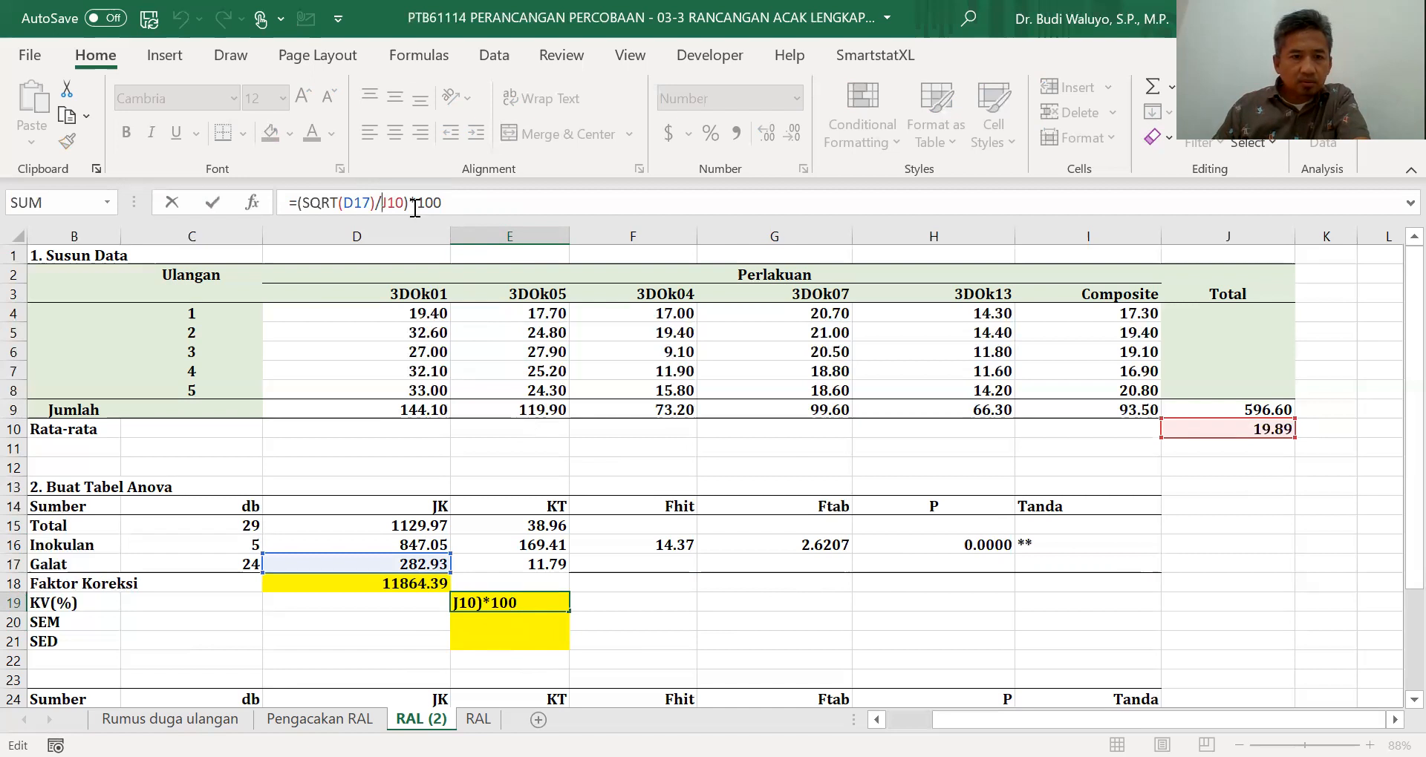
pyautogui.moveTo(370, 208); pyautogui.dragTo(348, 208)
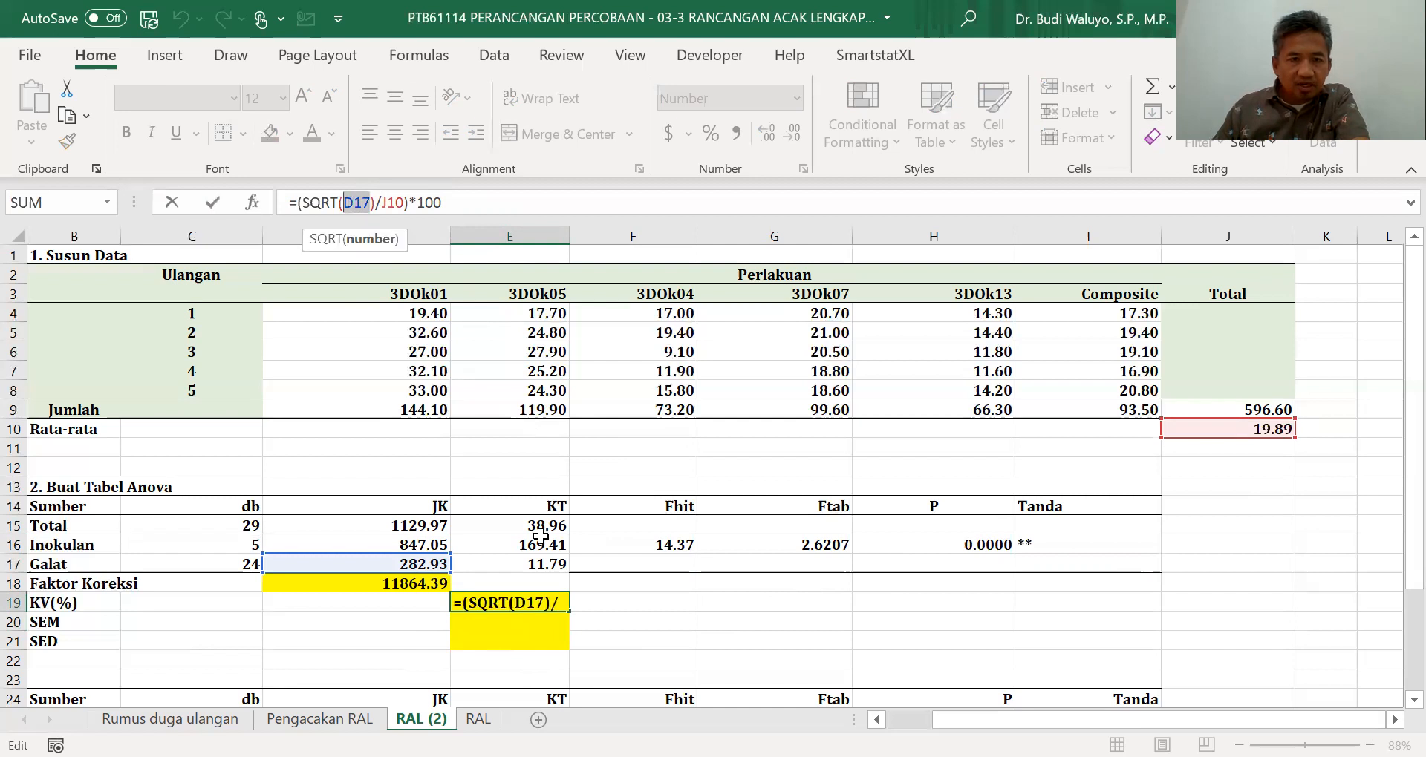
pyautogui.click(551, 565)
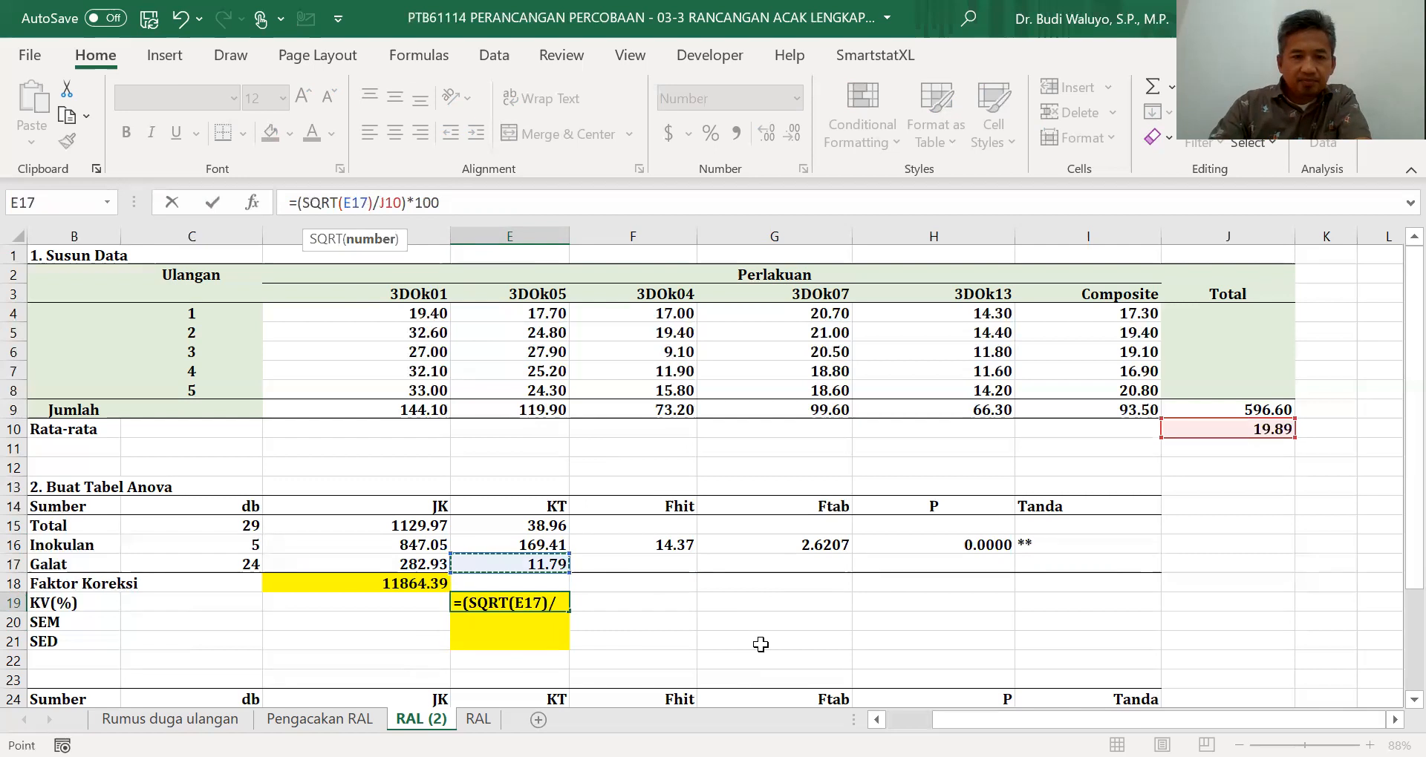
pyautogui.press('Return')
pyautogui.click(532, 602)
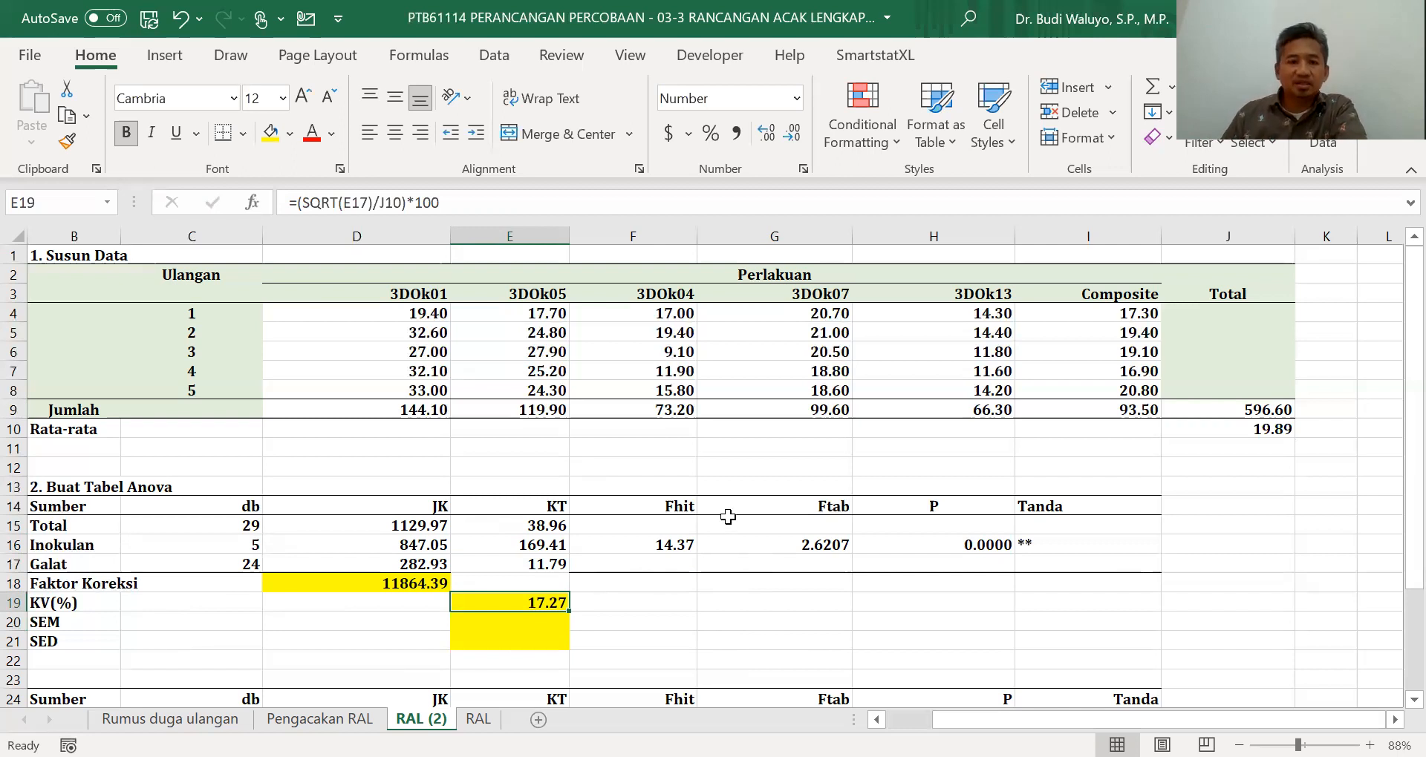
# Step: Calculate SEM in E20 from the Galat mean square and five replications with =SQRT(E17/5)
pyautogui.click(484, 623)
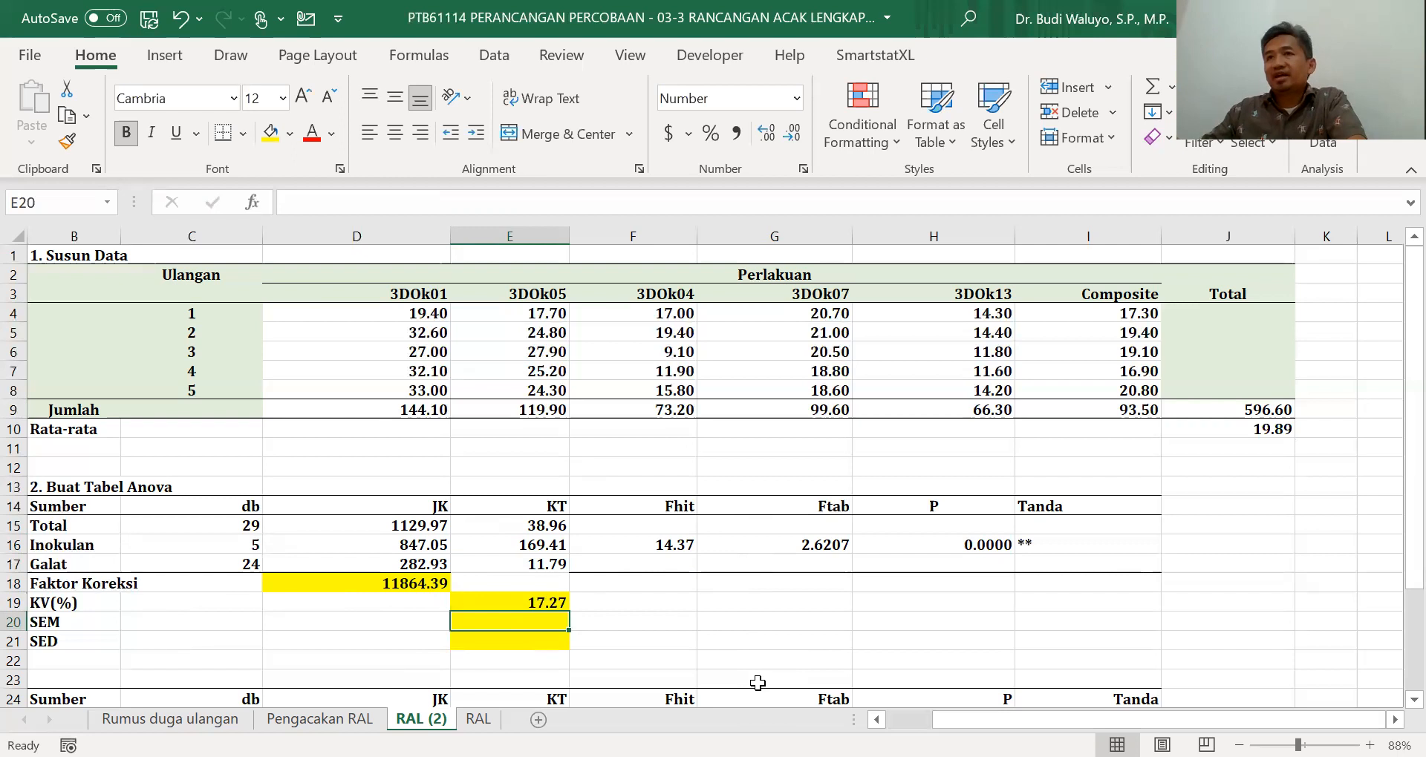
pyautogui.write('=')
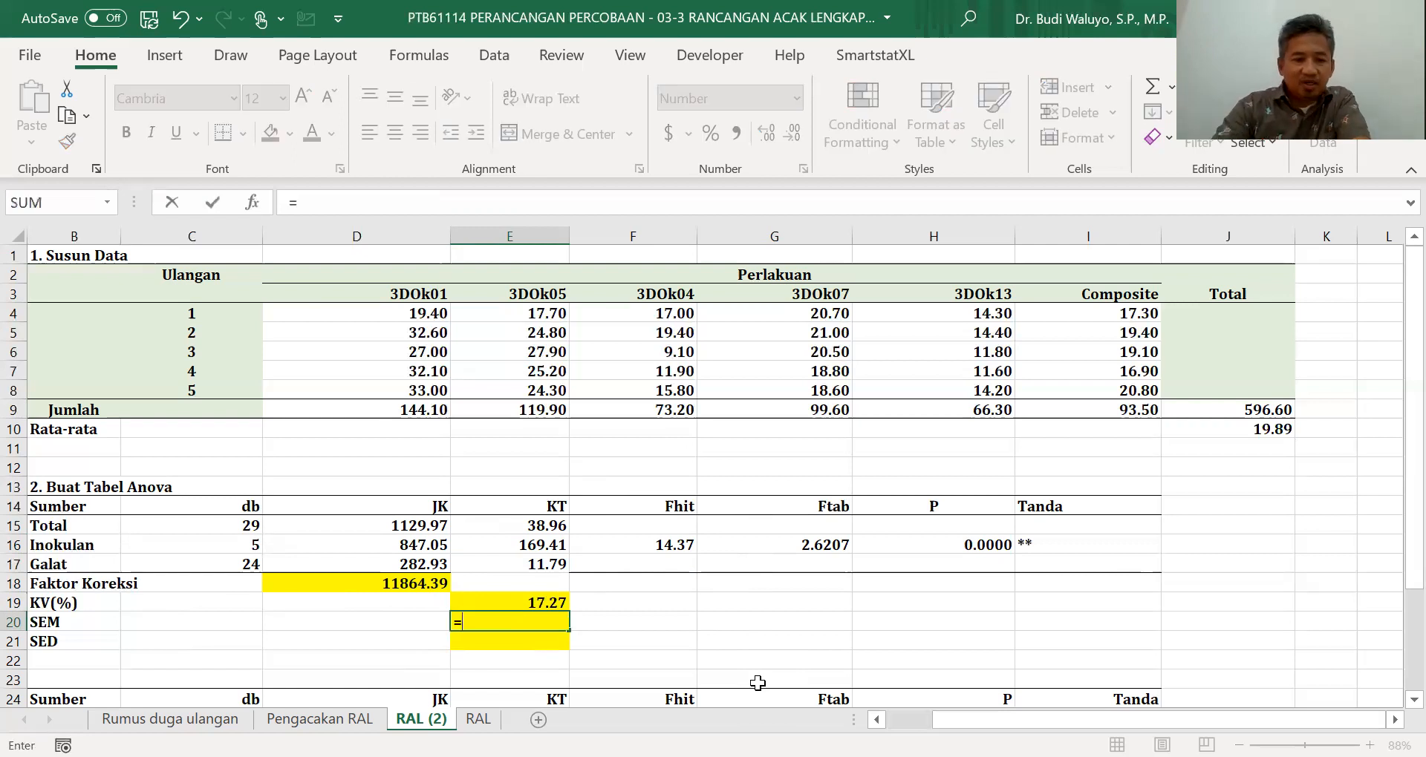
pyautogui.write('sqrt(')
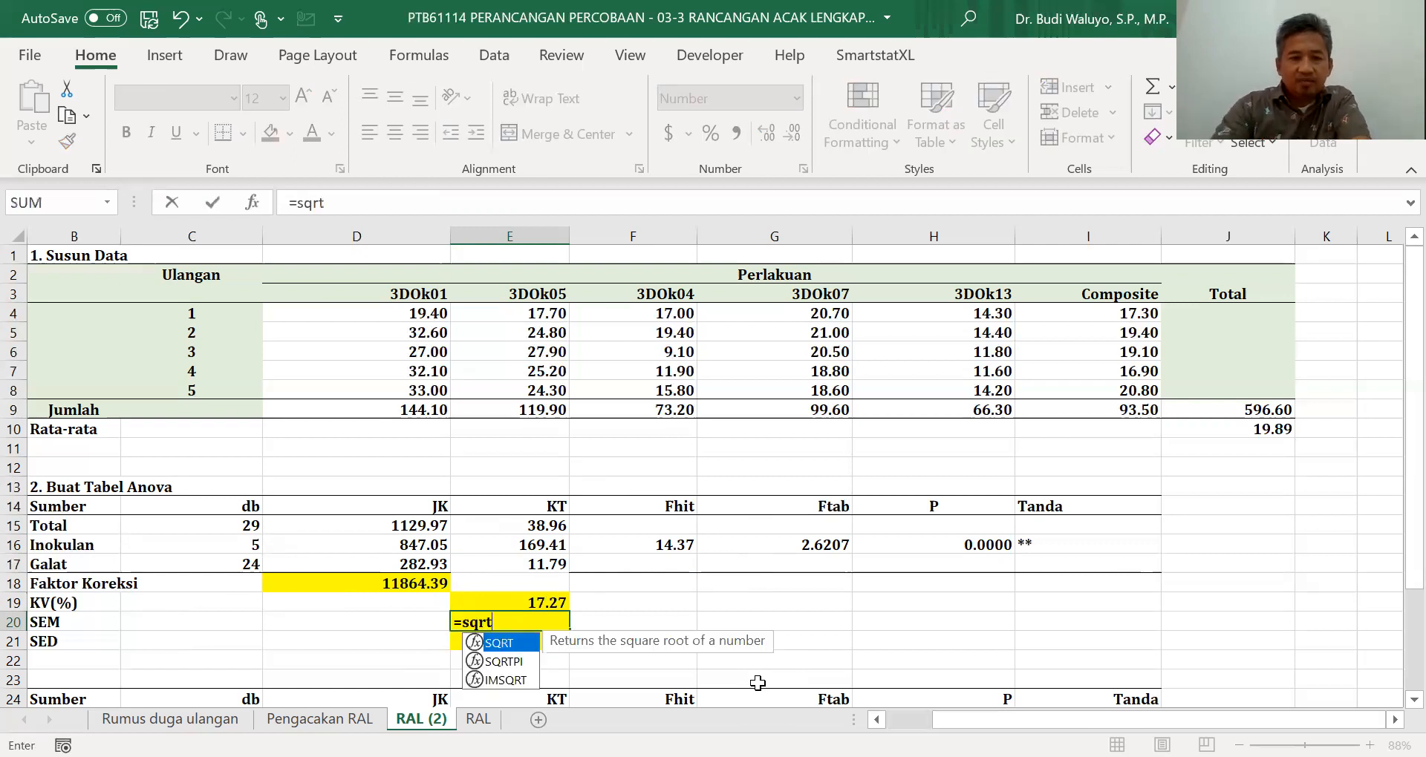
pyautogui.click(527, 564)
pyautogui.write('/')
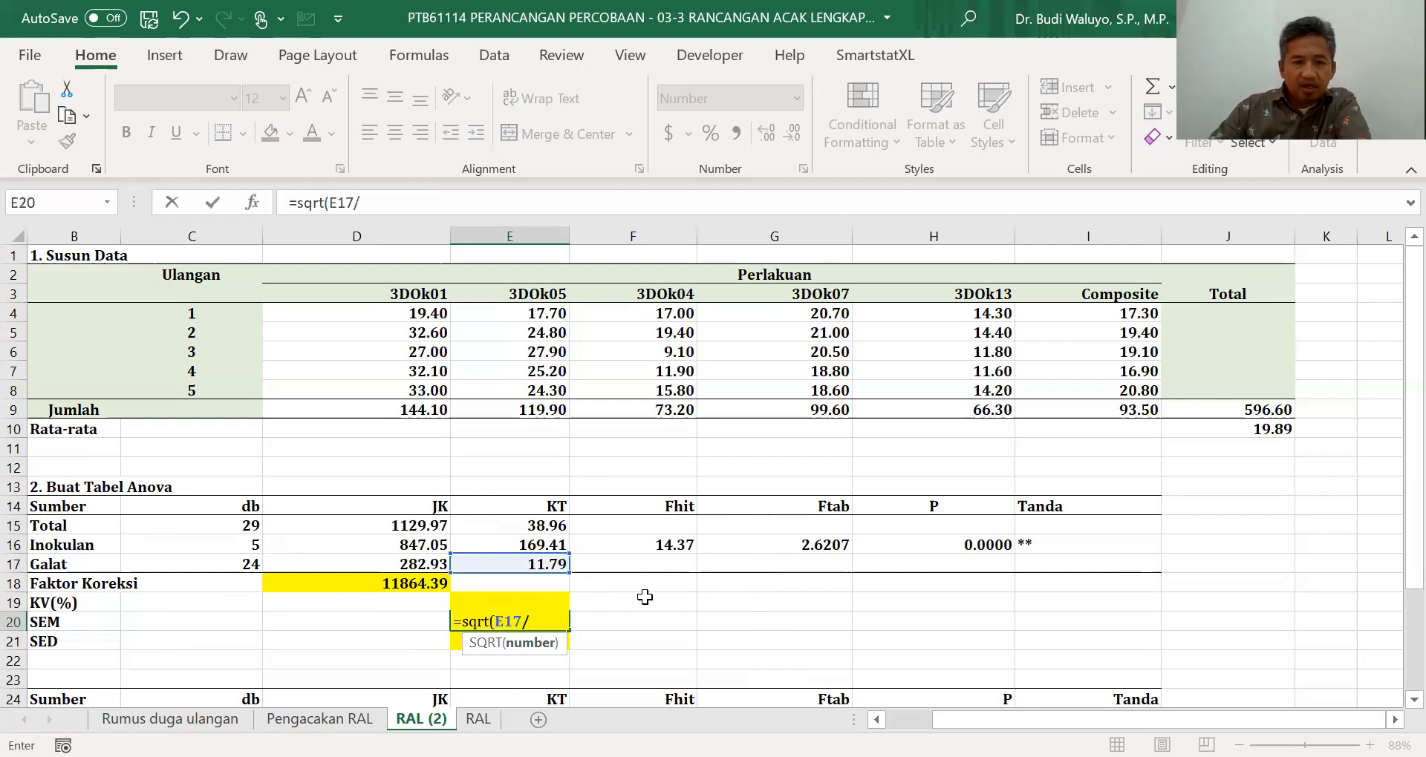
pyautogui.write('5)')
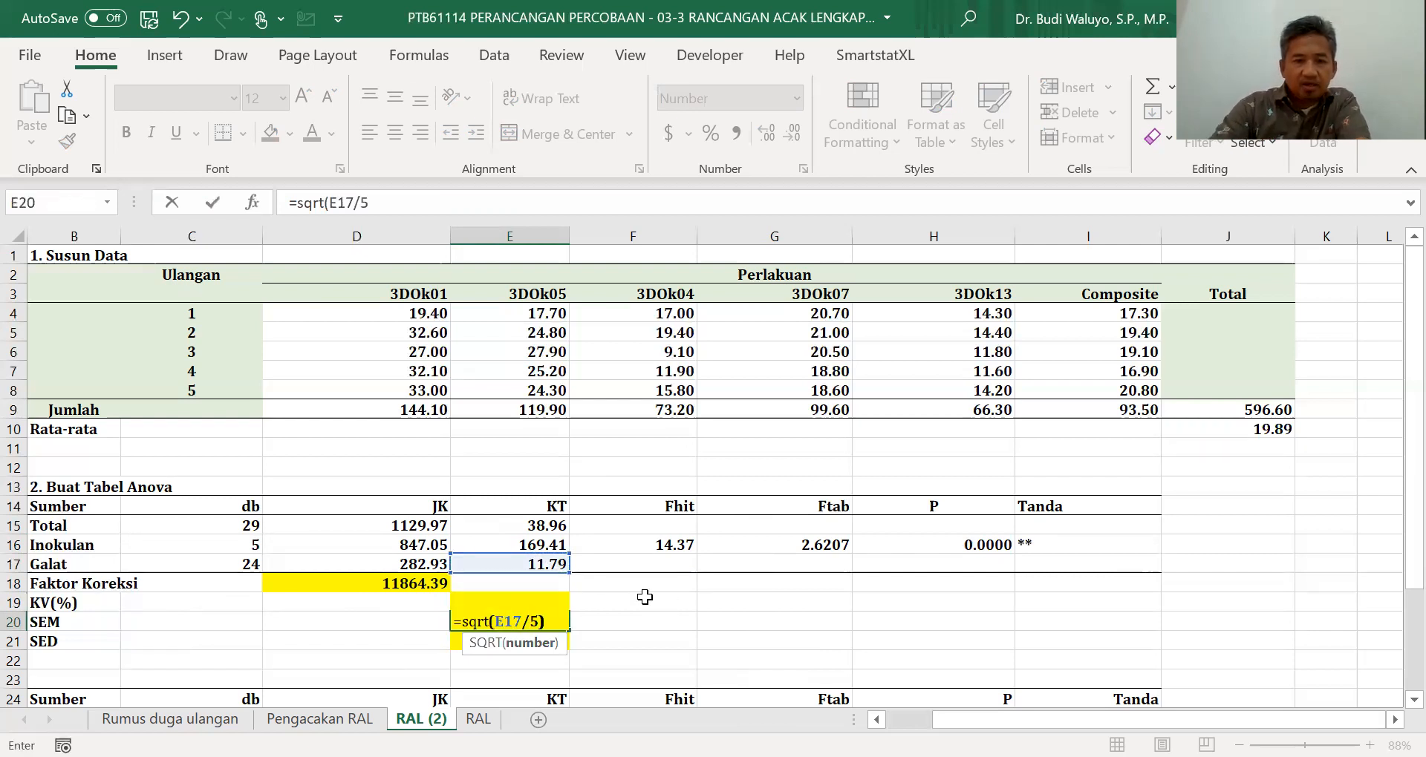
pyautogui.press('Return')
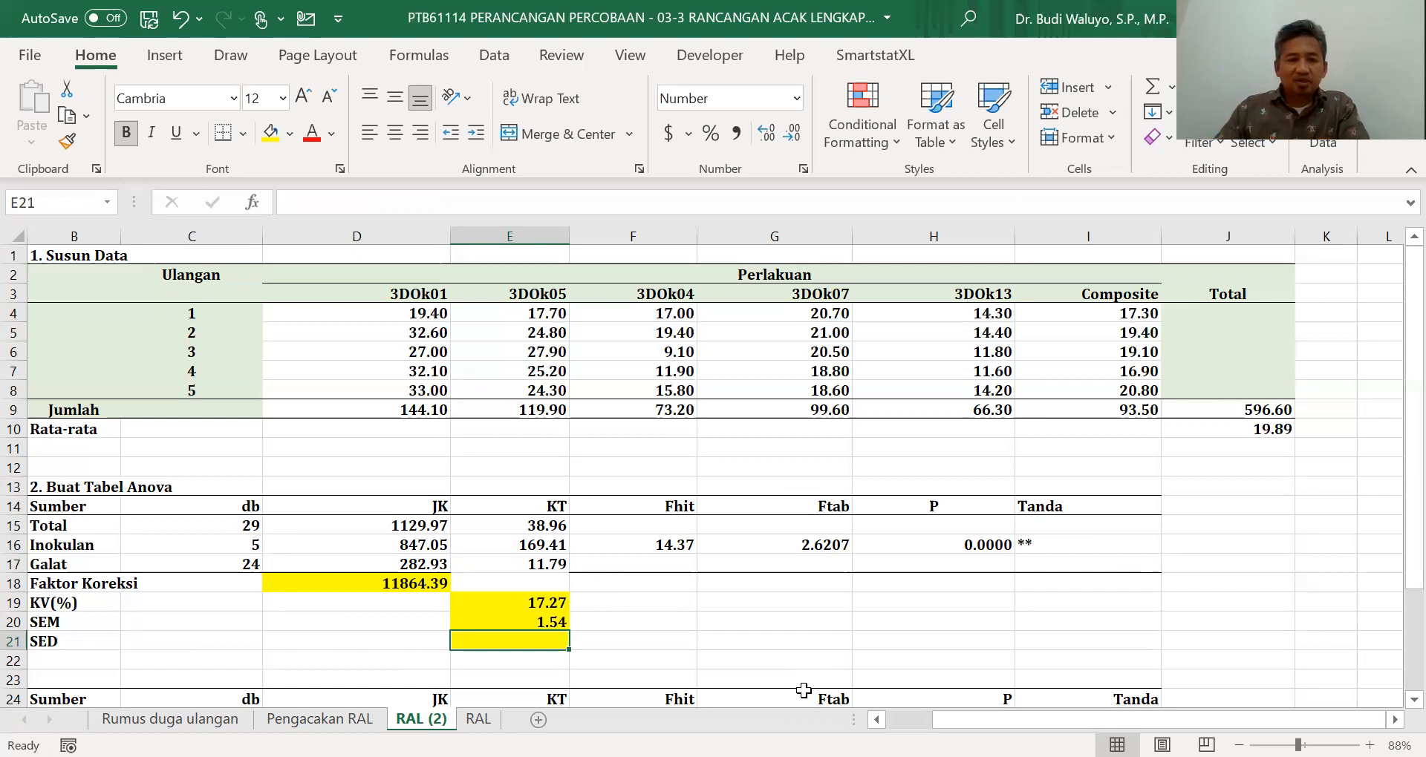
# Step: Calculate SED in E21 from the Galat mean square with =SQRT(2*E17/5)
pyautogui.write('=')
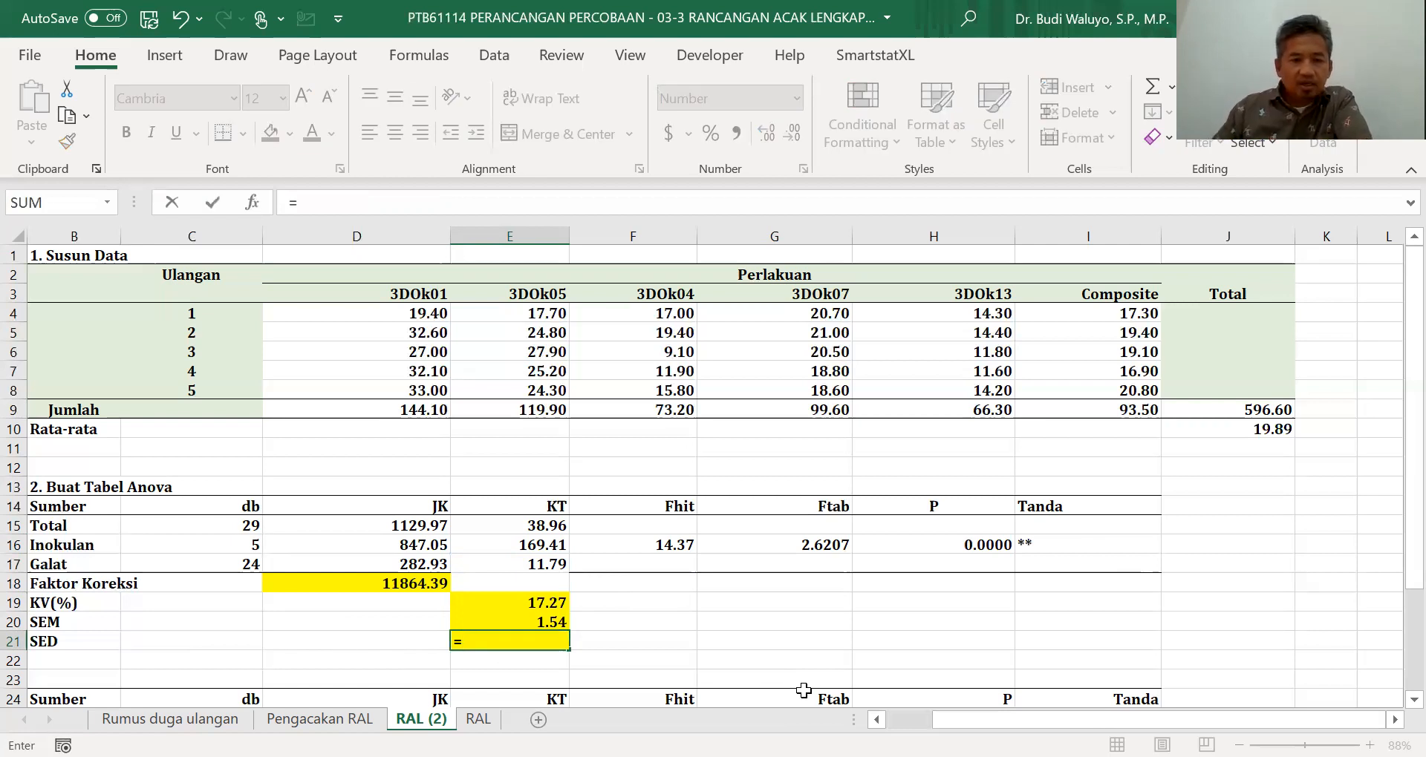
pyautogui.write('sqrt(2*')
pyautogui.click(529, 568)
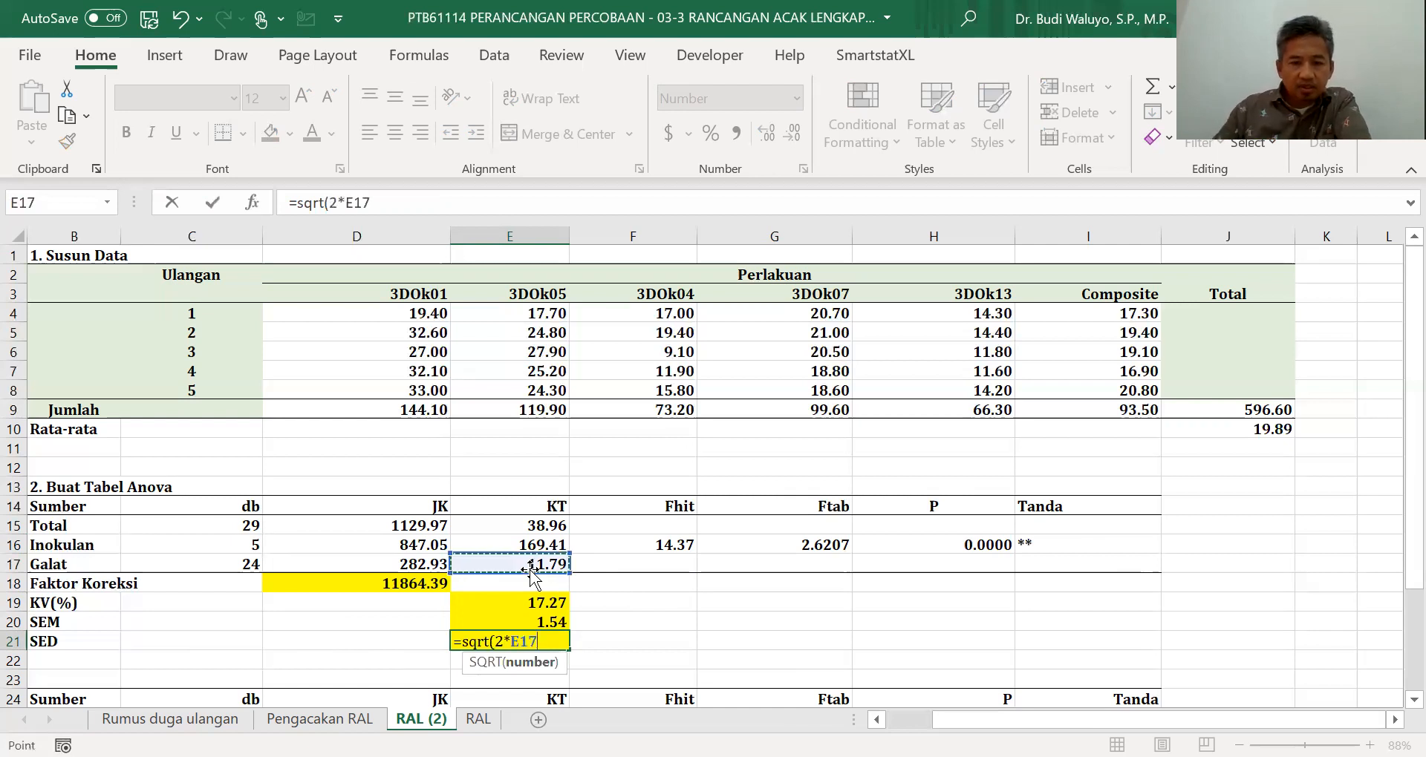
pyautogui.write('/5)')
pyautogui.press('Return')
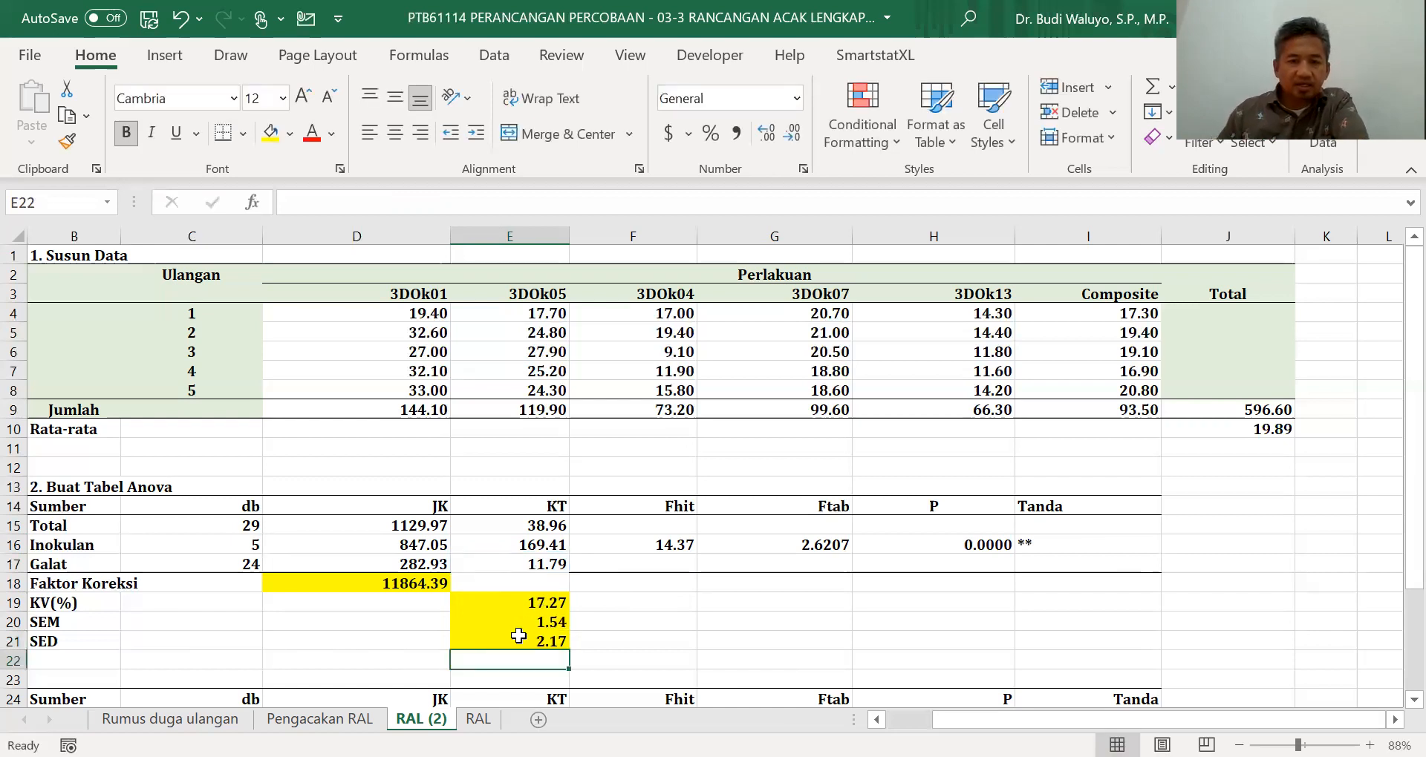
# Step: Compare the SED formula and the completed ANOVA table with the reference formulas in rows 24 to 31
pyautogui.click(519, 636)
pyautogui.scroll(-2, 684, 520)
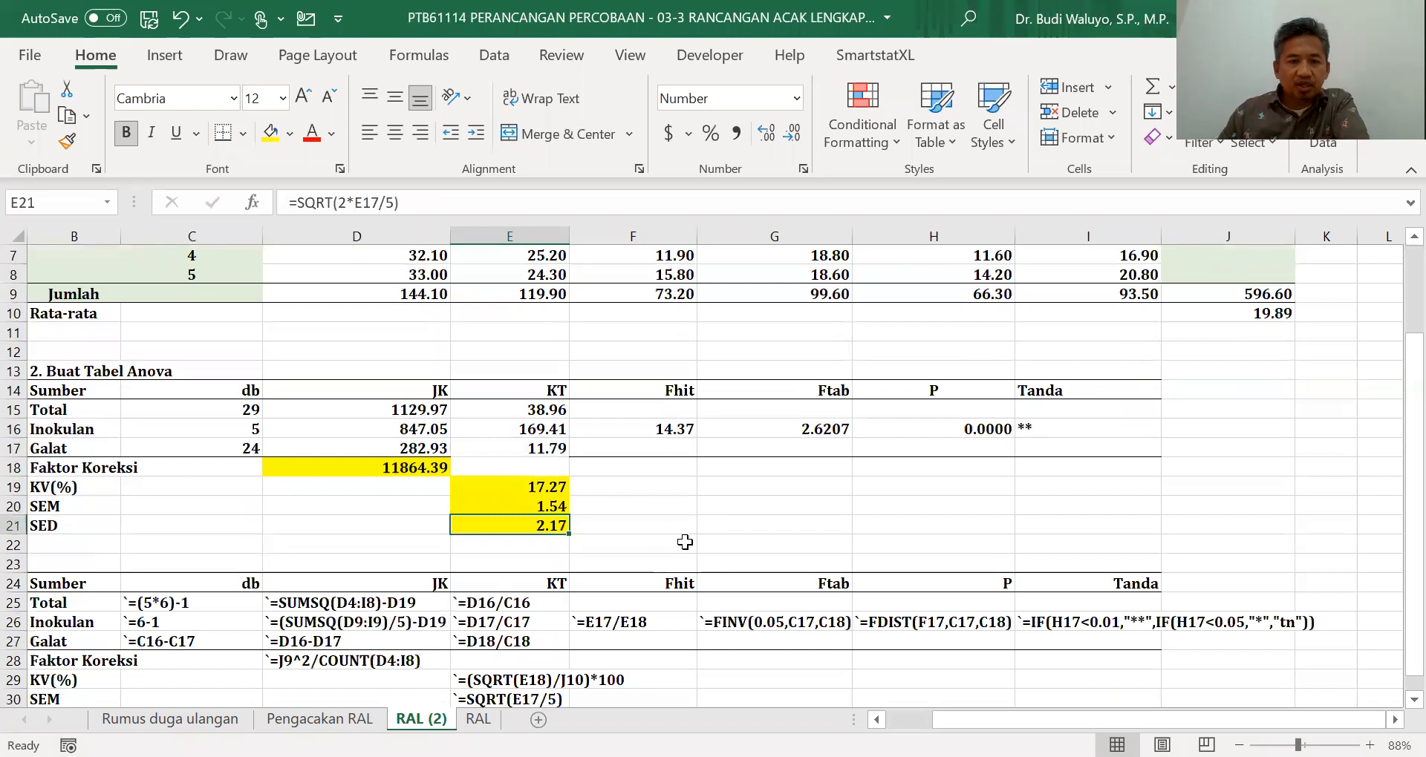
pyautogui.scroll(-2, 684, 543)
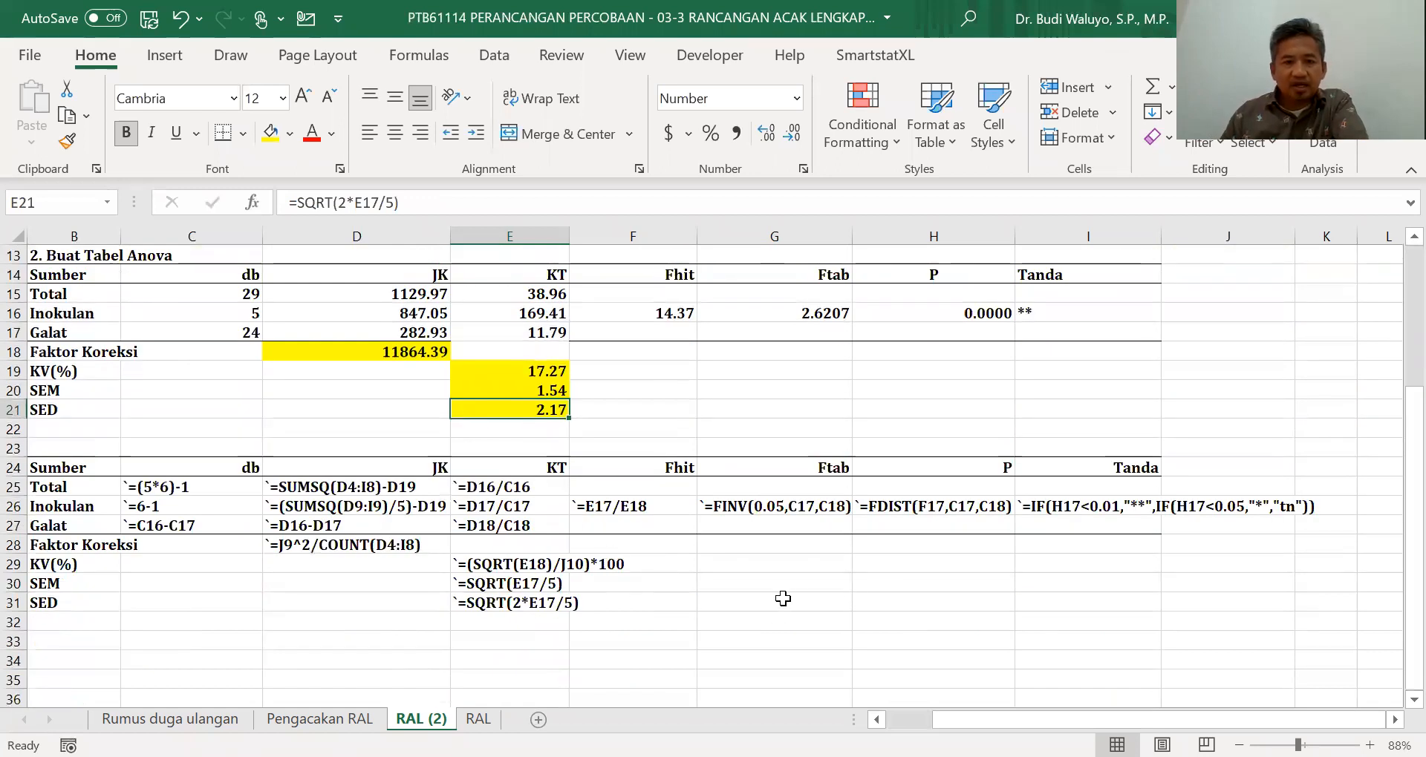
pyautogui.scroll(3, 783, 599)
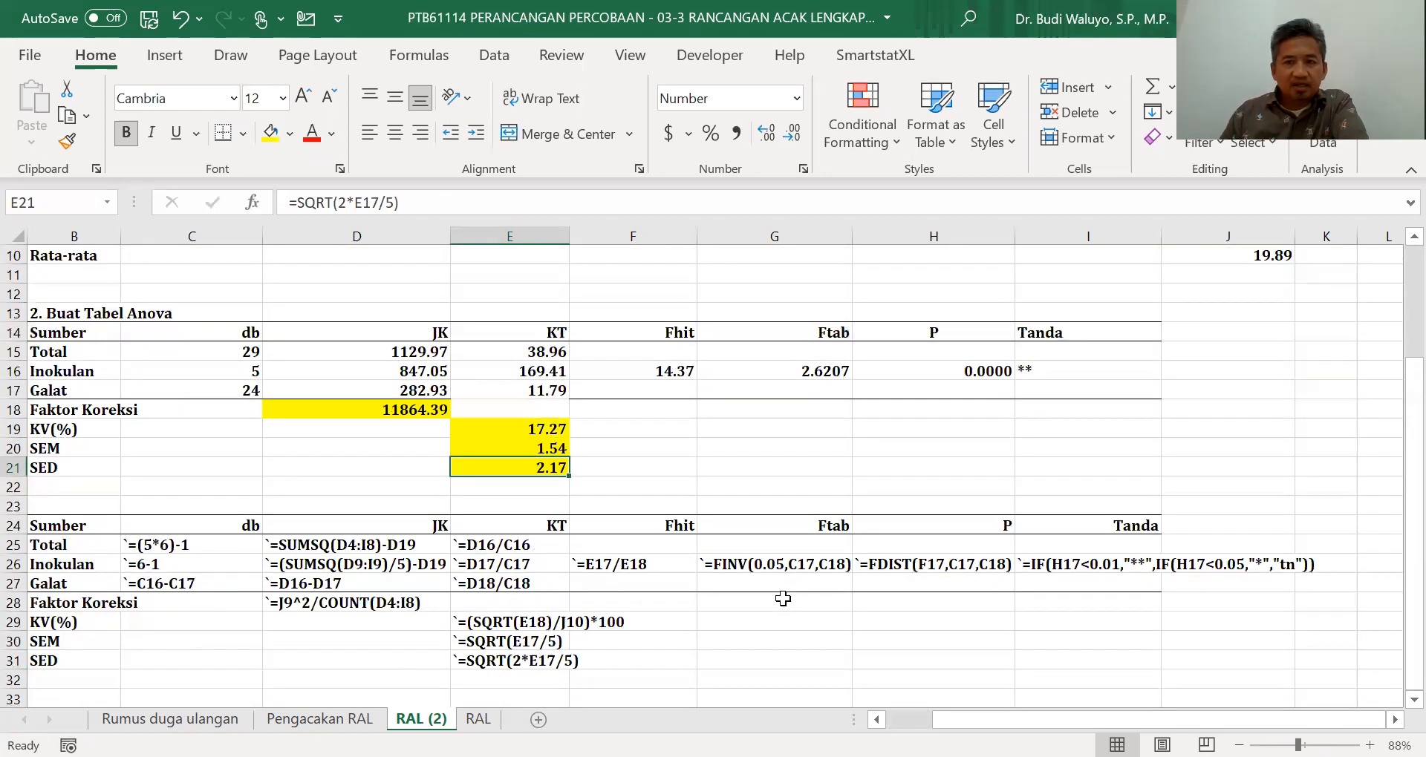
pyautogui.scroll(2, 783, 599)
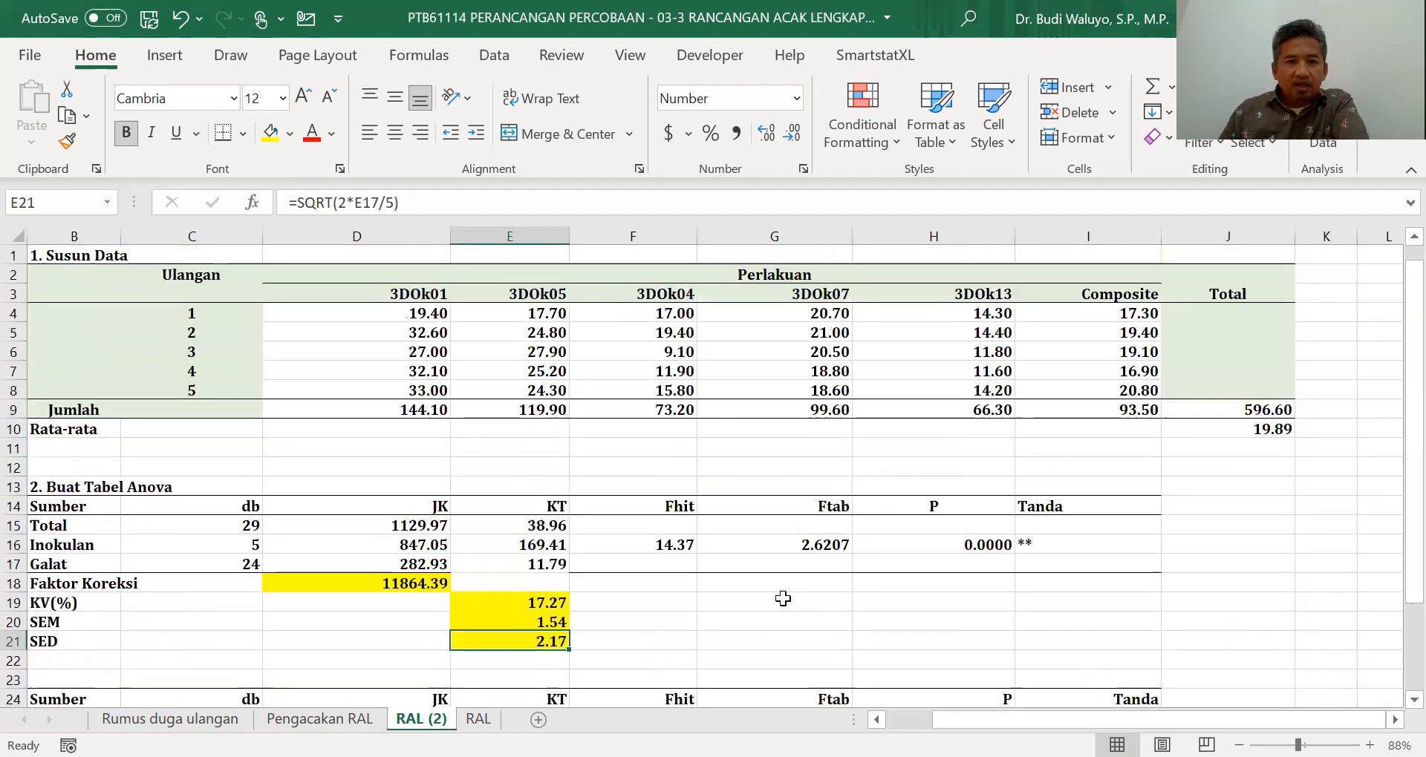
pyautogui.scroll(-2, 783, 599)
pyautogui.scroll(-1, 783, 599)
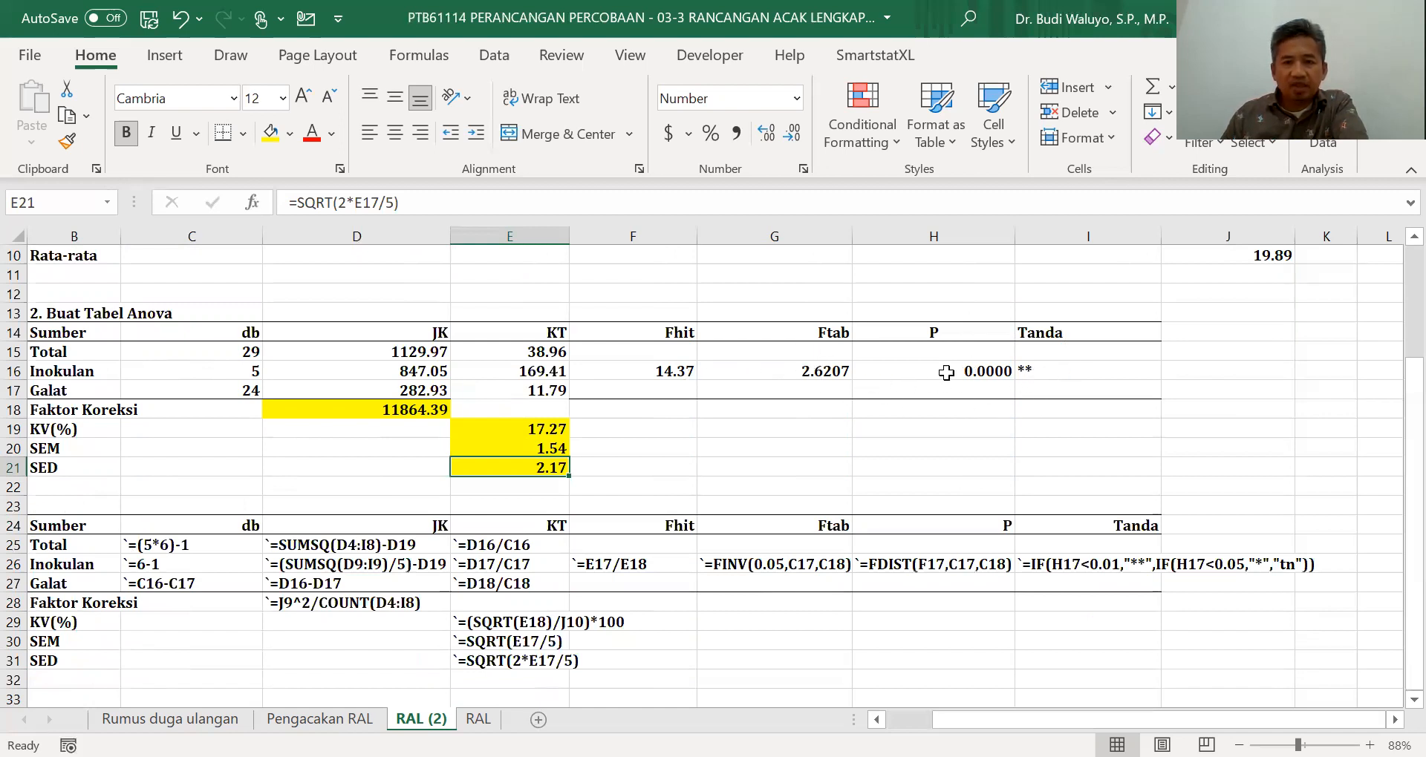
# Step: Examine the Ftab, P and Tanda results for Inokulan in row 16 to interpret the treatment's significance
pyautogui.click(941, 369)
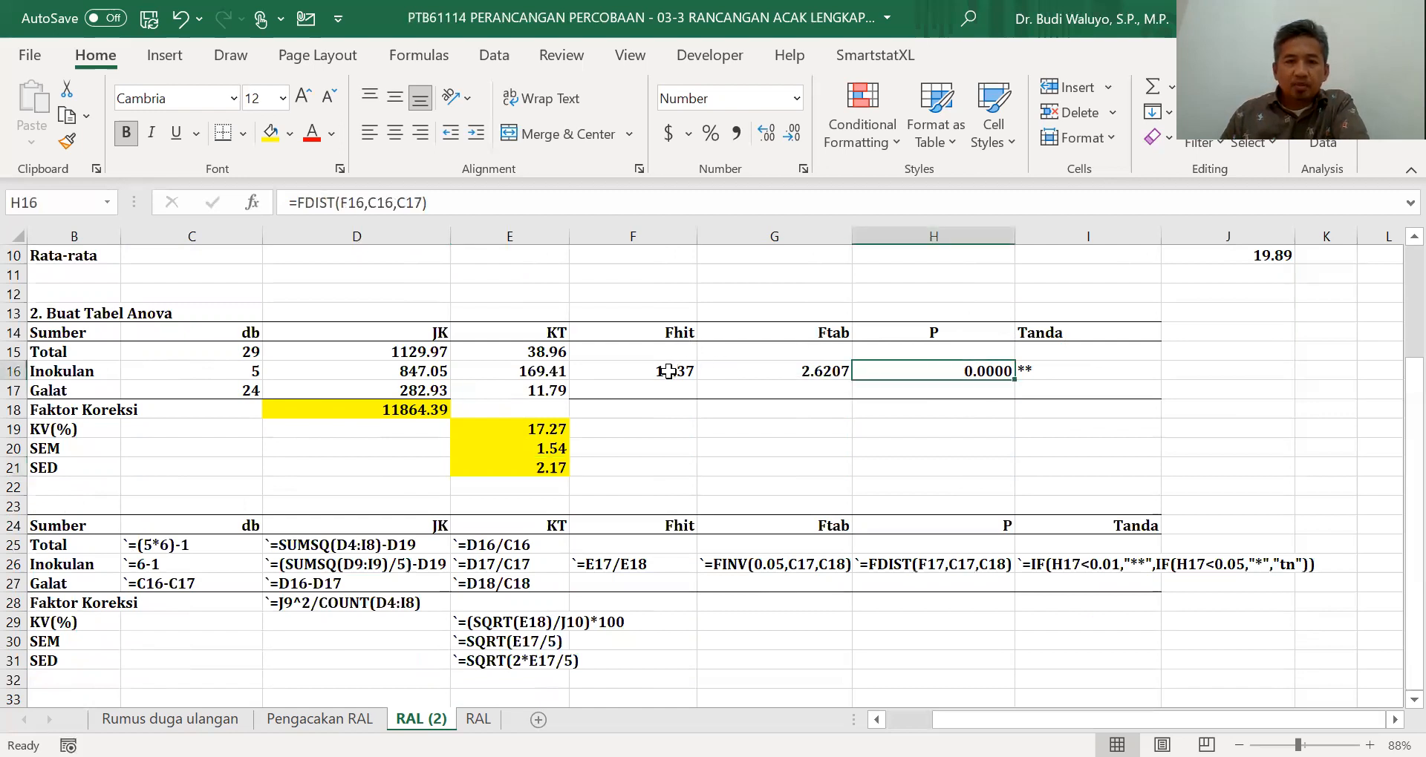
pyautogui.click(789, 376)
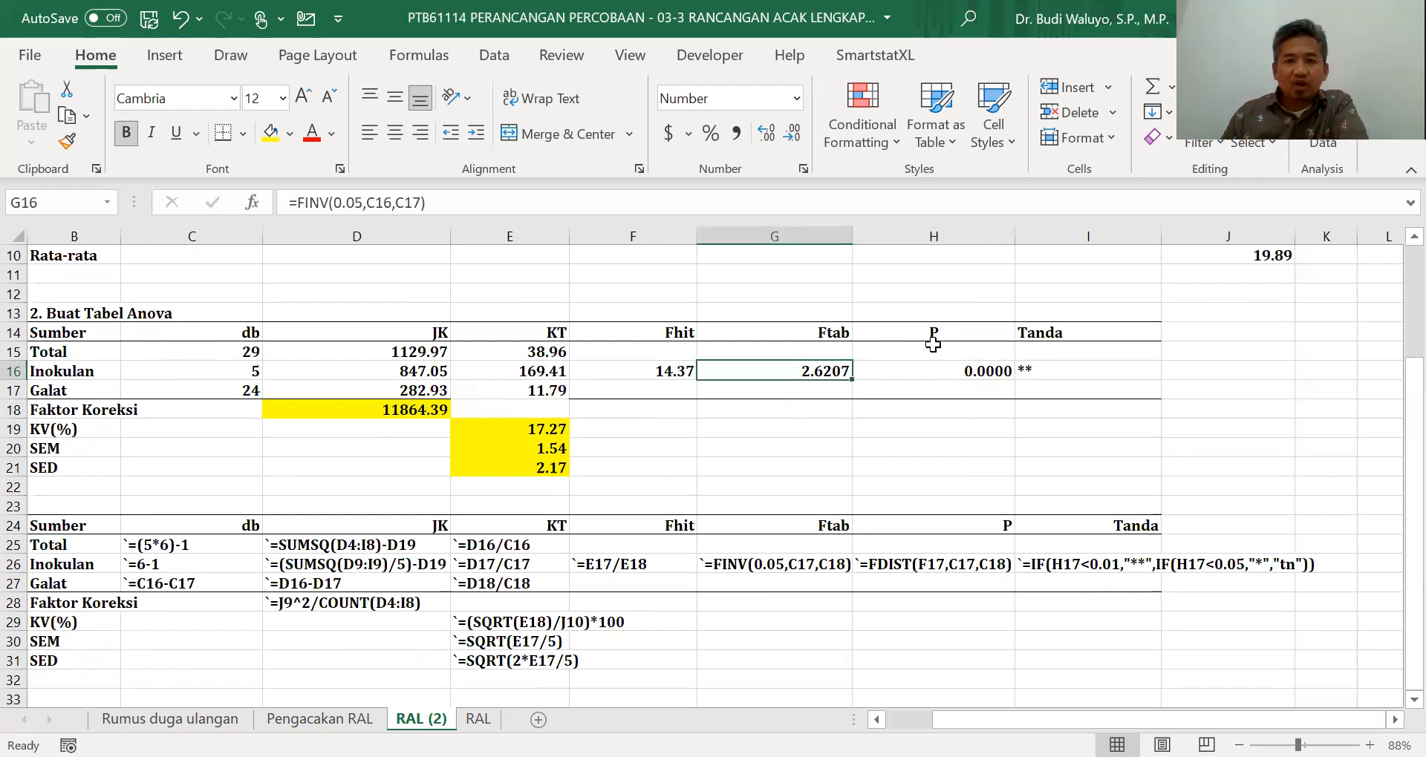
pyautogui.click(932, 330)
pyautogui.click(989, 377)
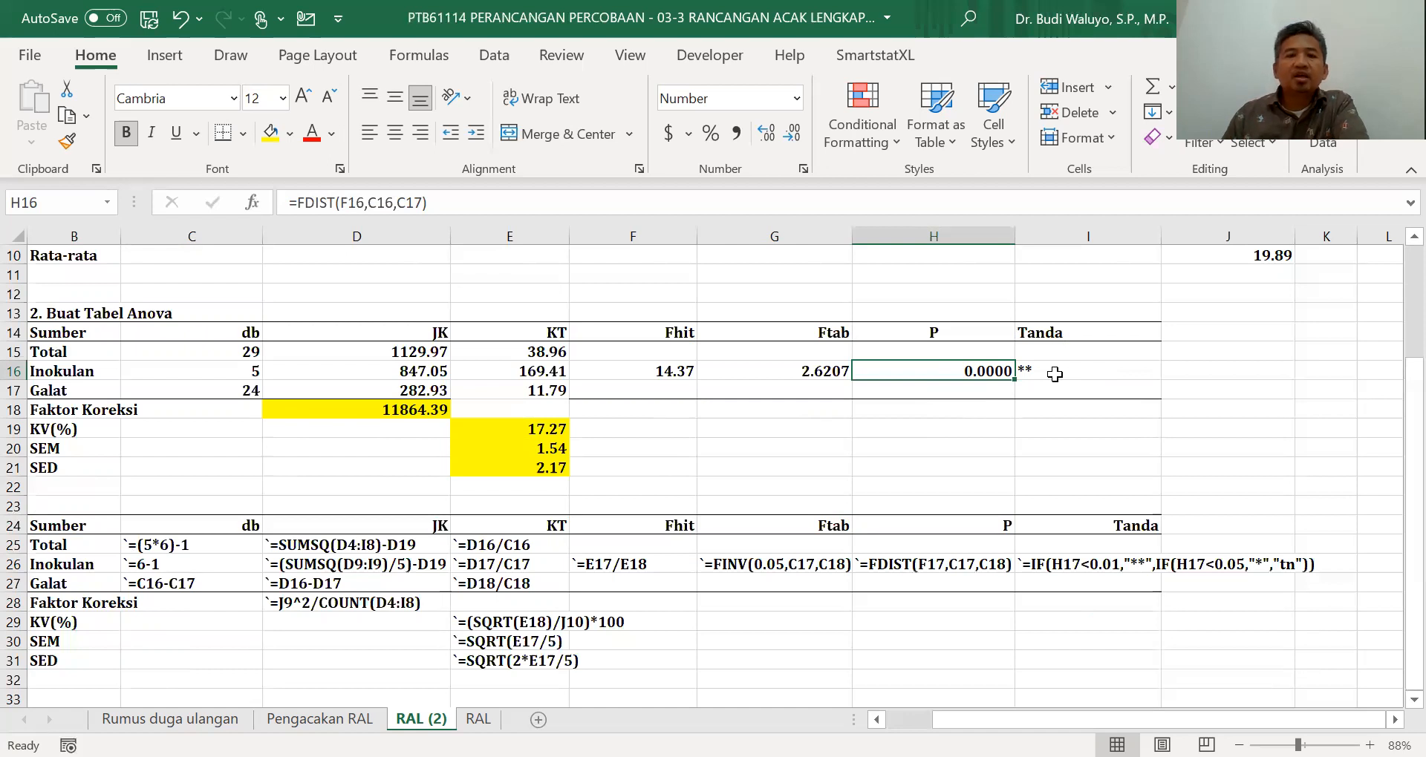
pyautogui.scroll(3, 1306, 435)
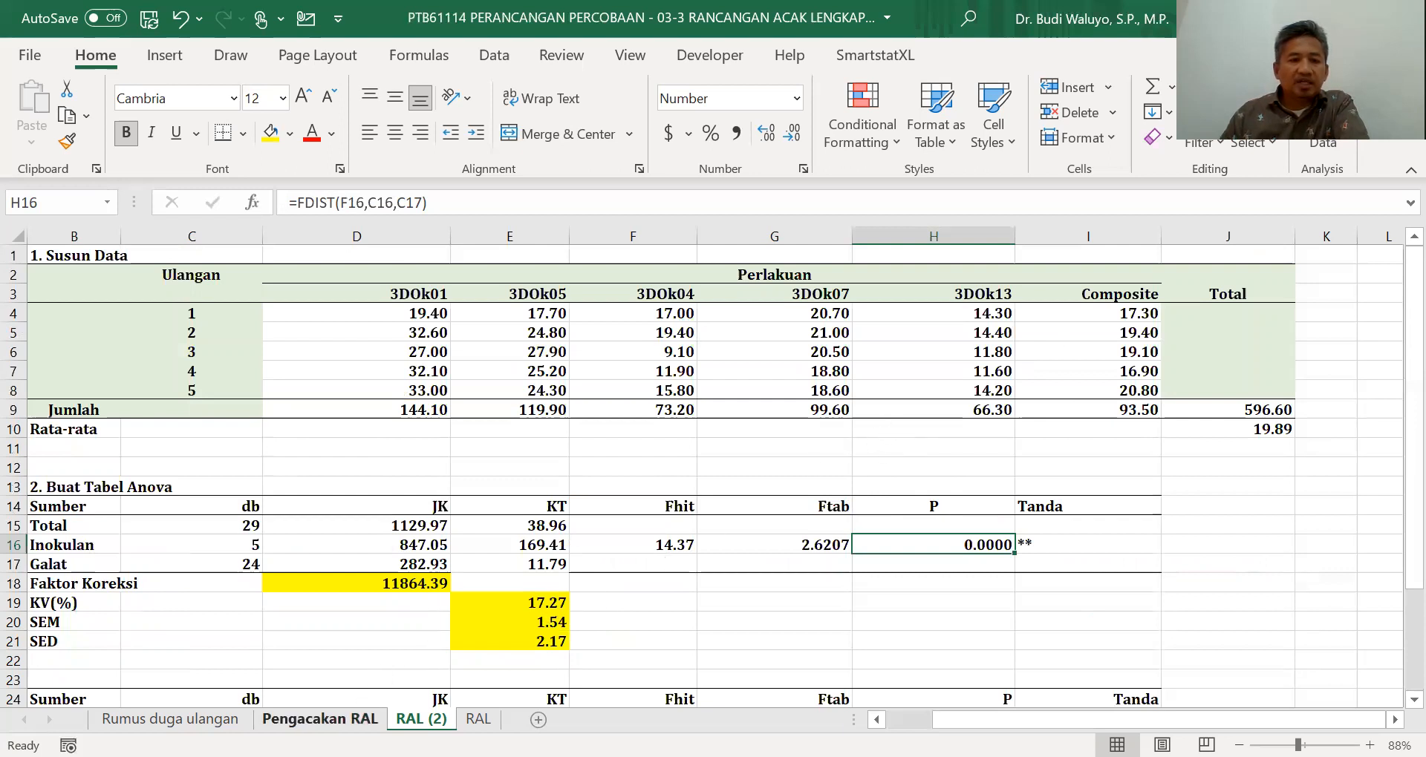
pyautogui.click(349, 719)
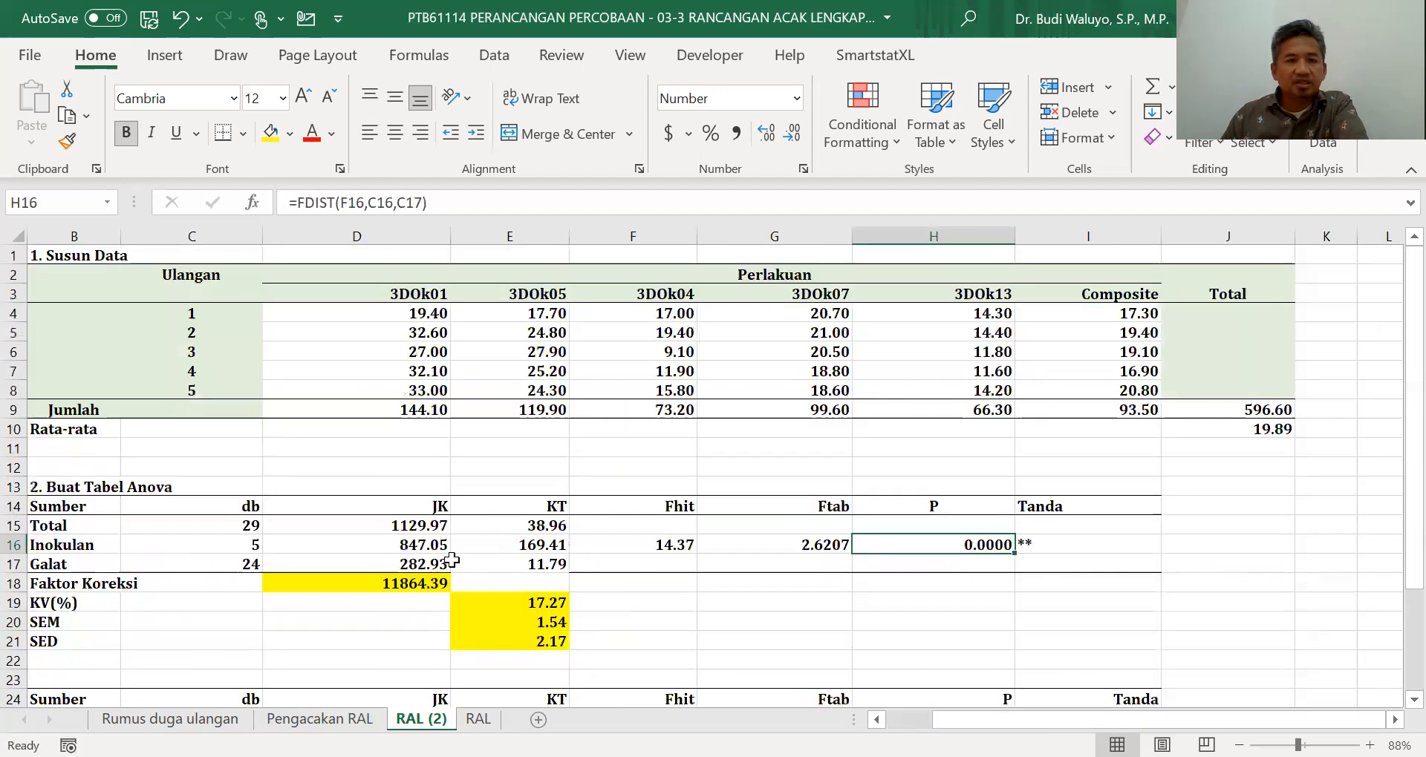
pyautogui.click(425, 719)
pyautogui.scroll(-1, 791, 430)
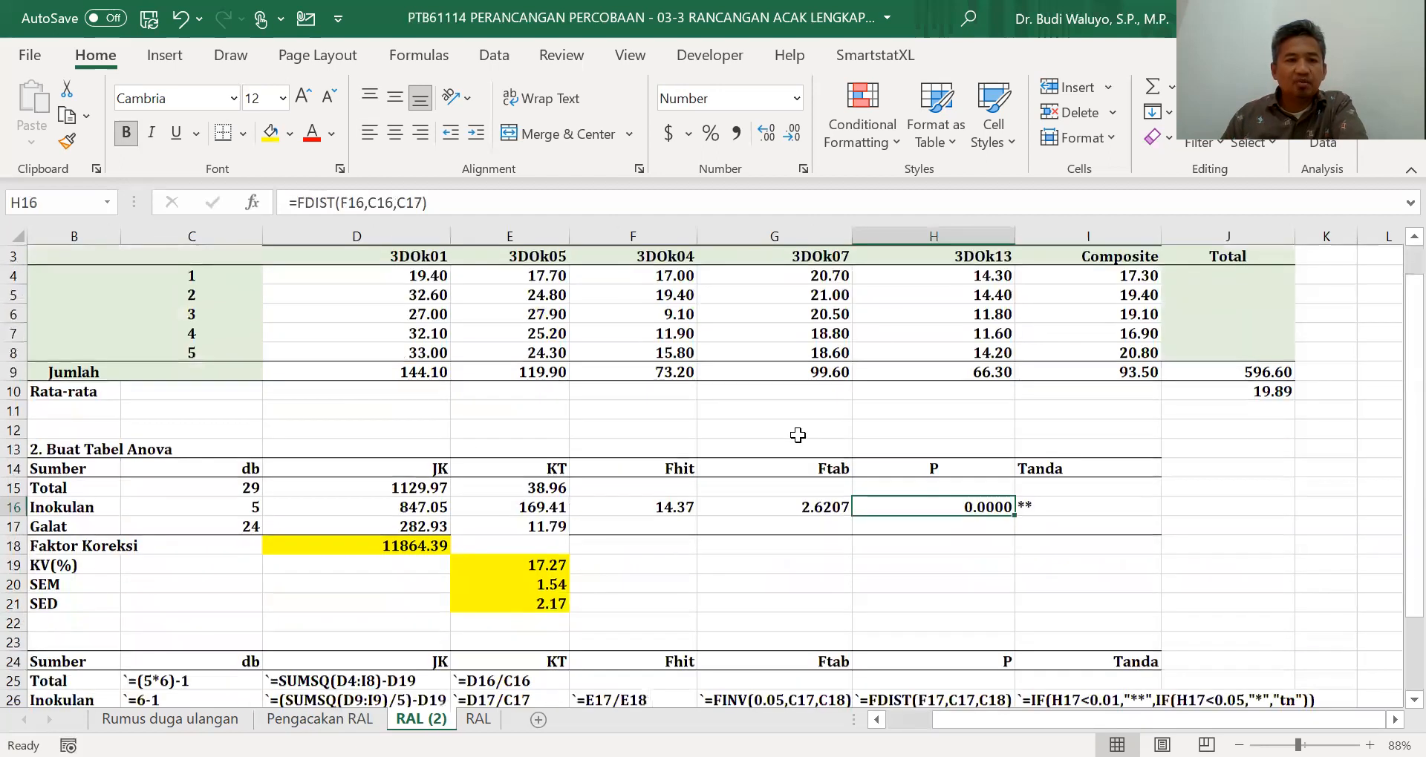